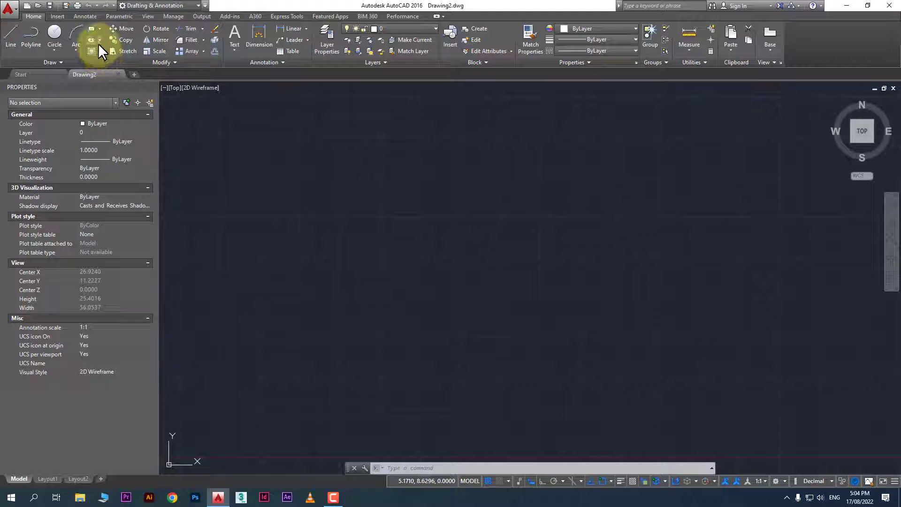
pyautogui.click(99, 51)
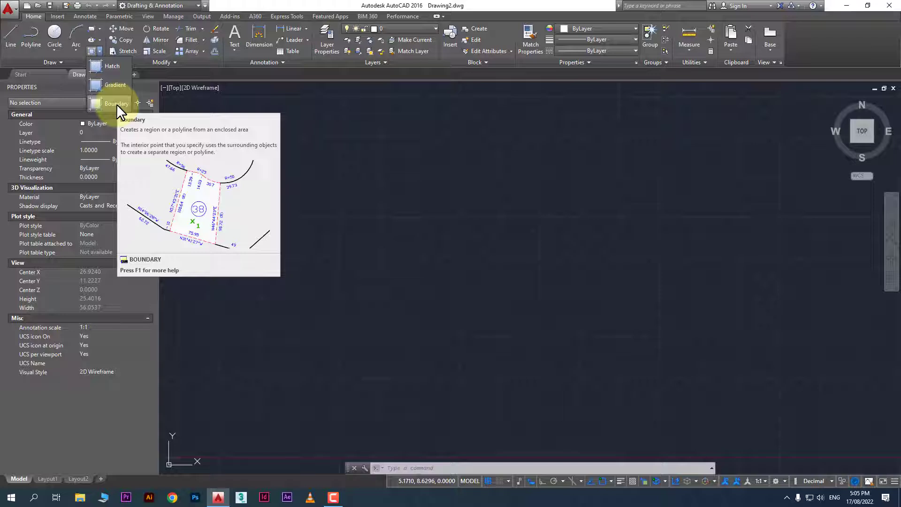
pyautogui.press('Escape')
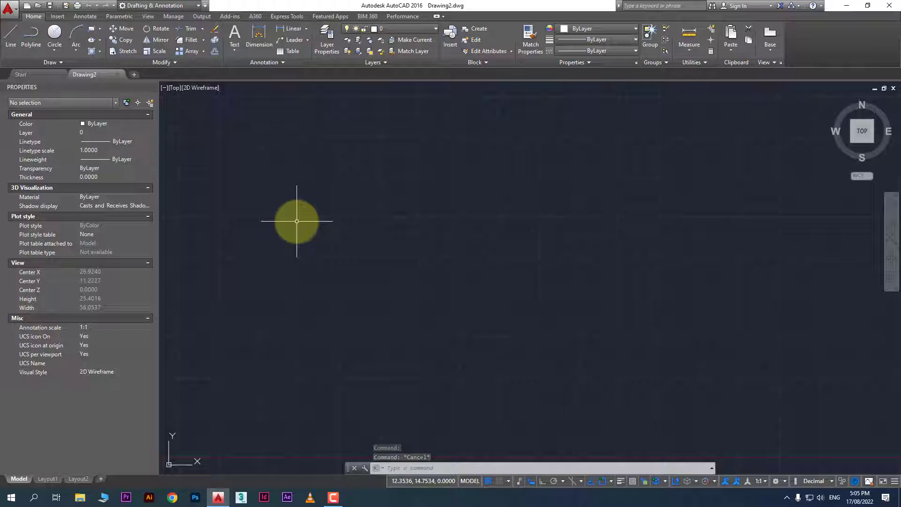
# - Draw two overlapping circles with radii of about 5.3 and 5.5 units, the second offset down and to the right
pyautogui.click(55, 32)
pyautogui.click(377, 222)
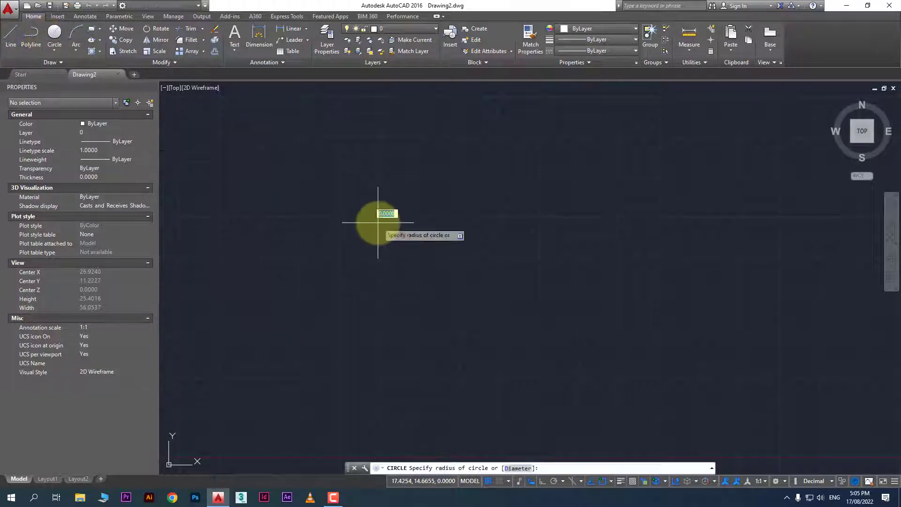
pyautogui.click(413, 297)
pyautogui.press('Return')
pyautogui.click(421, 259)
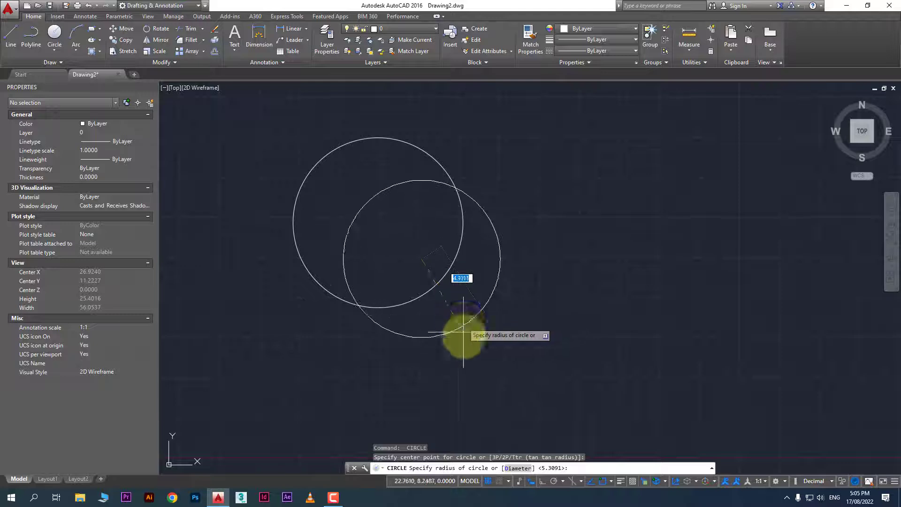
pyautogui.click(463, 332)
# - Draw a third, larger circle in the empty area to the right of the two overlapping circles
pyautogui.scroll(2, 413, 303)
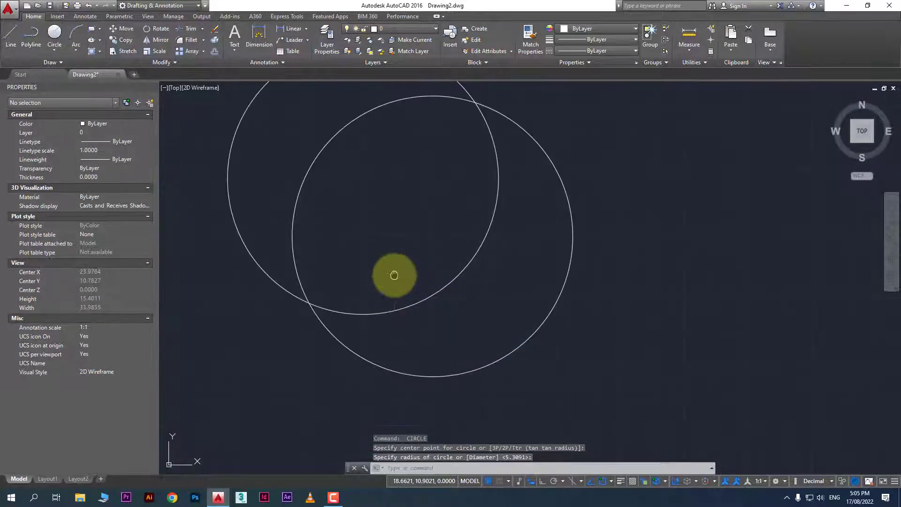
pyautogui.moveTo(394, 275); pyautogui.dragTo(454, 300, button='middle')
pyautogui.scroll(2, 410, 297)
pyautogui.scroll(-2, 449, 285)
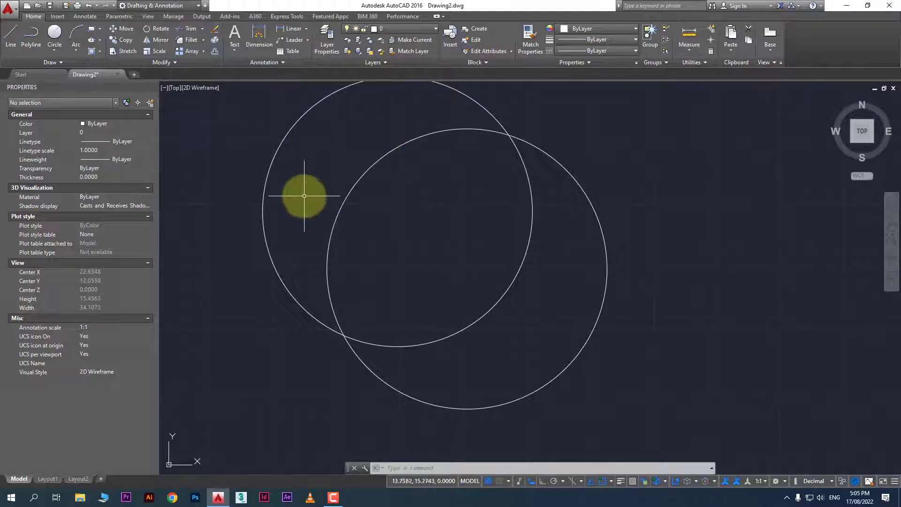
pyautogui.moveTo(322, 181); pyautogui.dragTo(358, 207, button='middle')
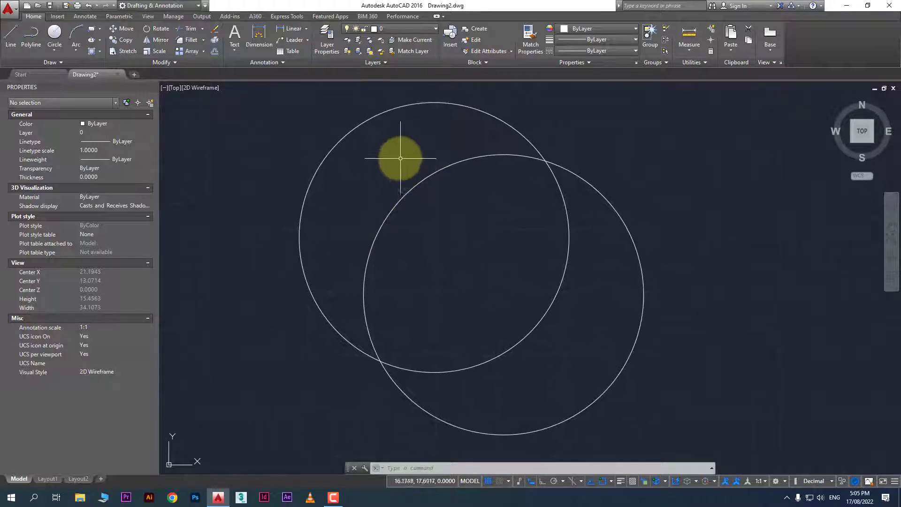
pyautogui.scroll(-1, 464, 232)
pyautogui.moveTo(464, 232); pyautogui.dragTo(328, 259, button='middle')
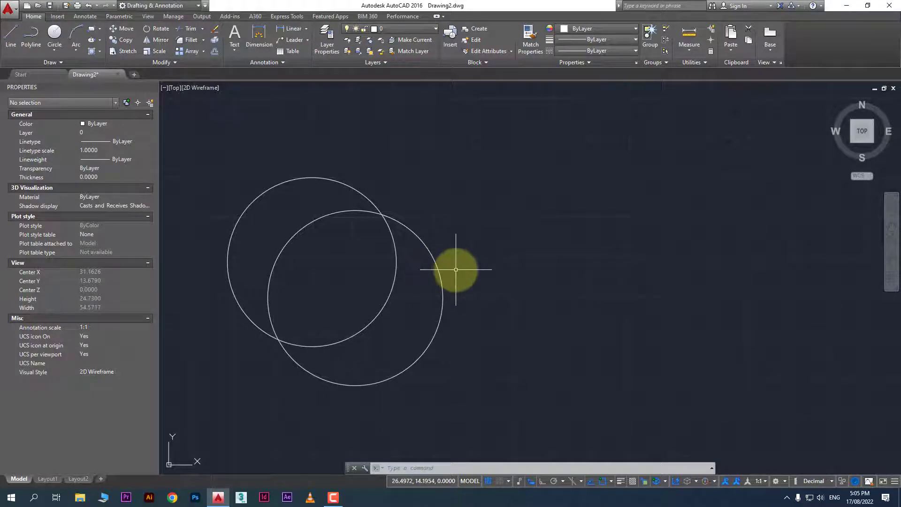
pyautogui.press('Return')
pyautogui.press('Escape')
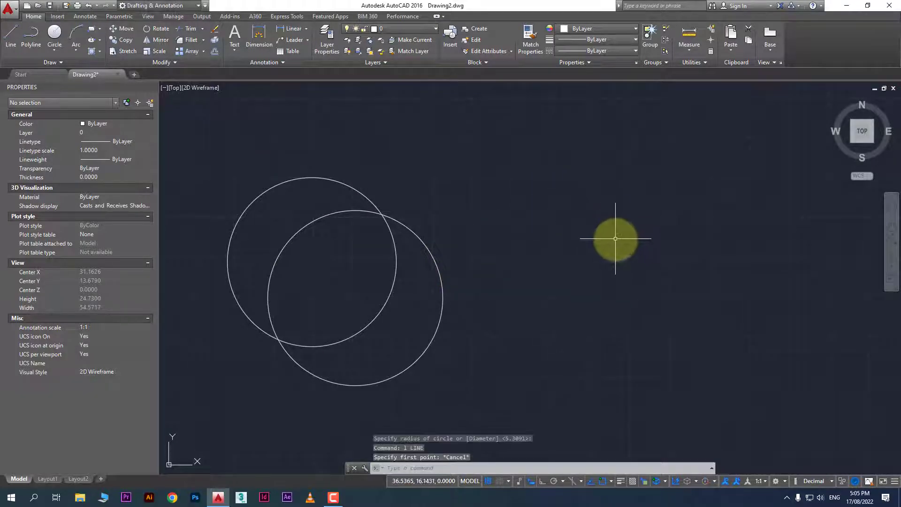
pyautogui.write('c')
pyautogui.press('Return')
pyautogui.click(653, 259)
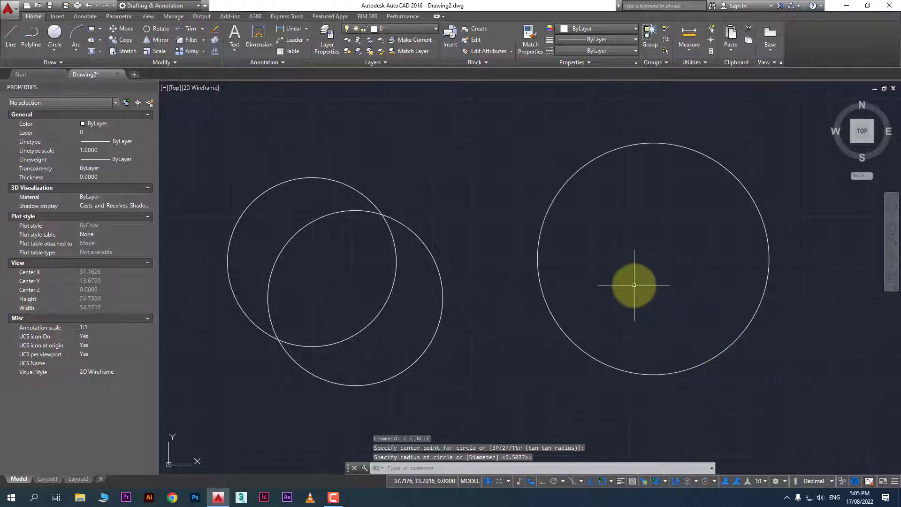
# - Draw a slanted line across the upper part of the large circle, extending past it at both ends
pyautogui.write('l')
pyautogui.press('Return')
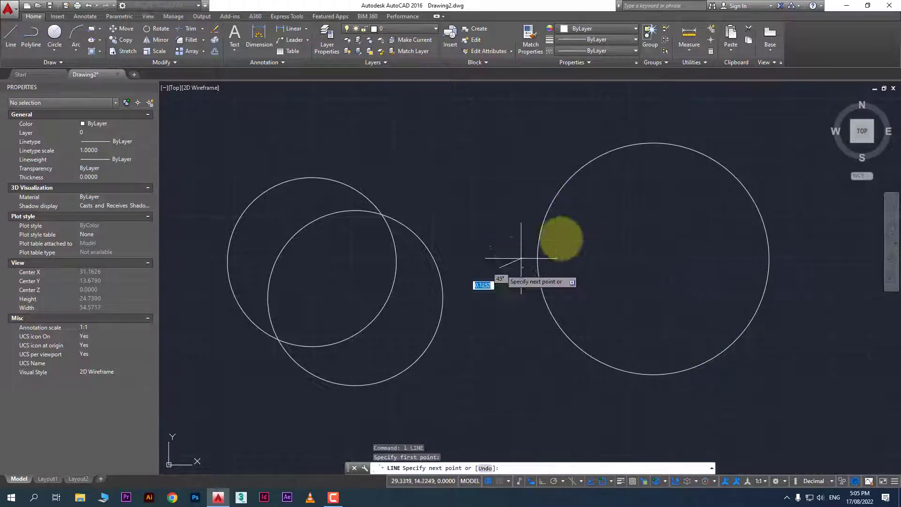
pyautogui.click(500, 267)
pyautogui.click(753, 130)
pyautogui.press('Return')
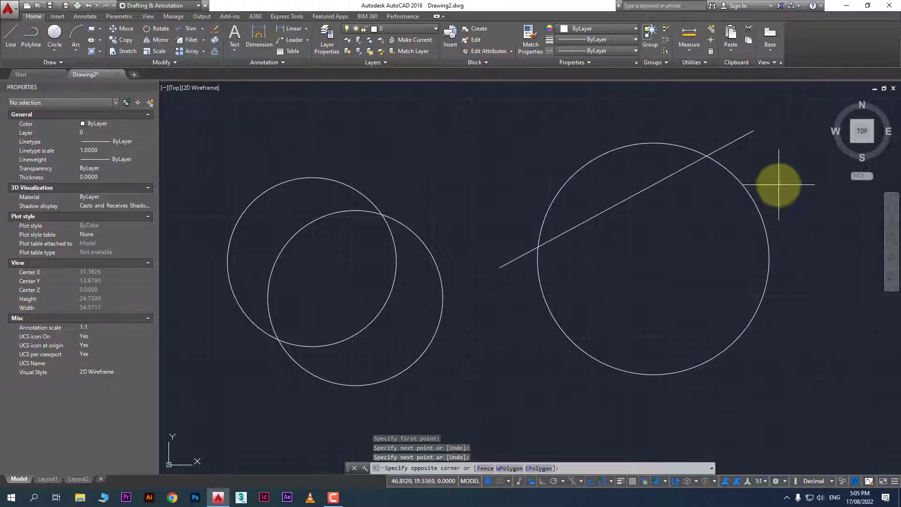
# - Draw a second, steeper line across the lower-right part of the large circle, extending past it at both ends
pyautogui.click(778, 185)
pyautogui.press('Escape')
pyautogui.press('Return')
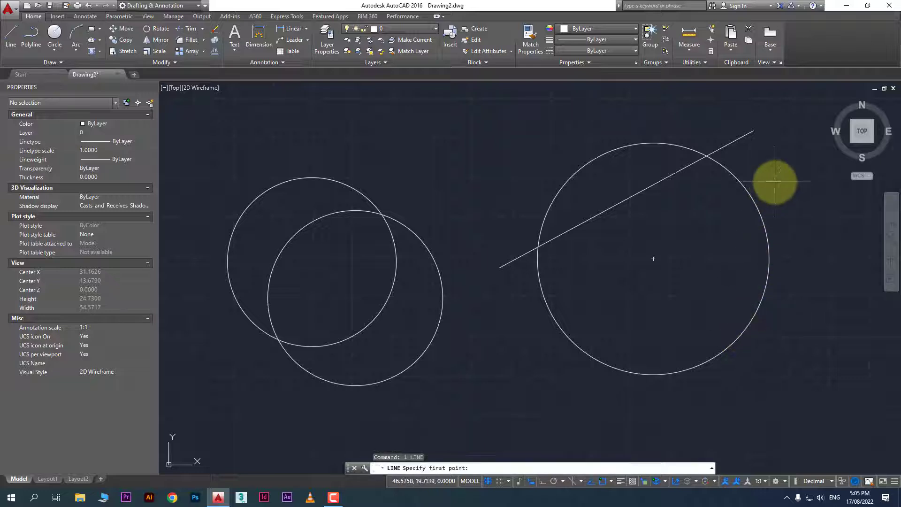
pyautogui.click(774, 182)
pyautogui.click(592, 400)
pyautogui.press('Escape')
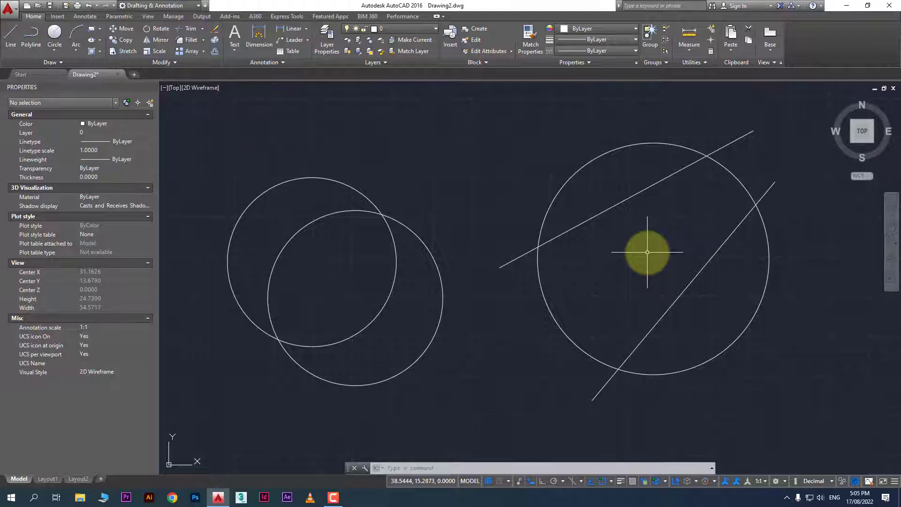
# - Create a polyline boundary from the area enclosed between the two slanted lines inside the large circle
pyautogui.write('b')
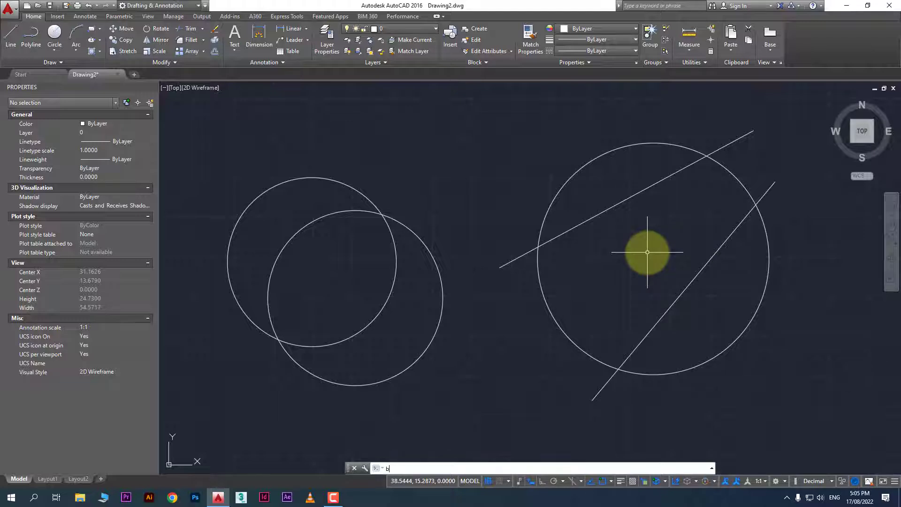
pyautogui.write('o')
pyautogui.press('Return')
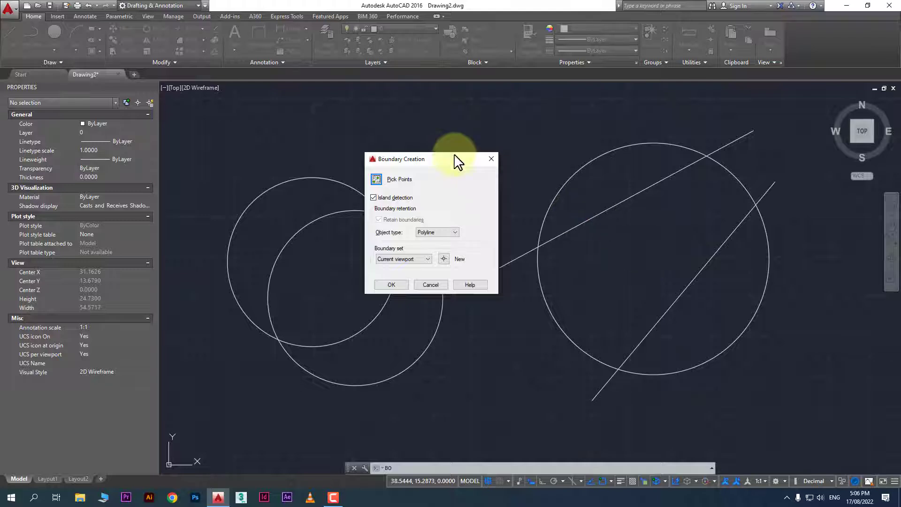
pyautogui.moveTo(415, 160); pyautogui.dragTo(462, 138)
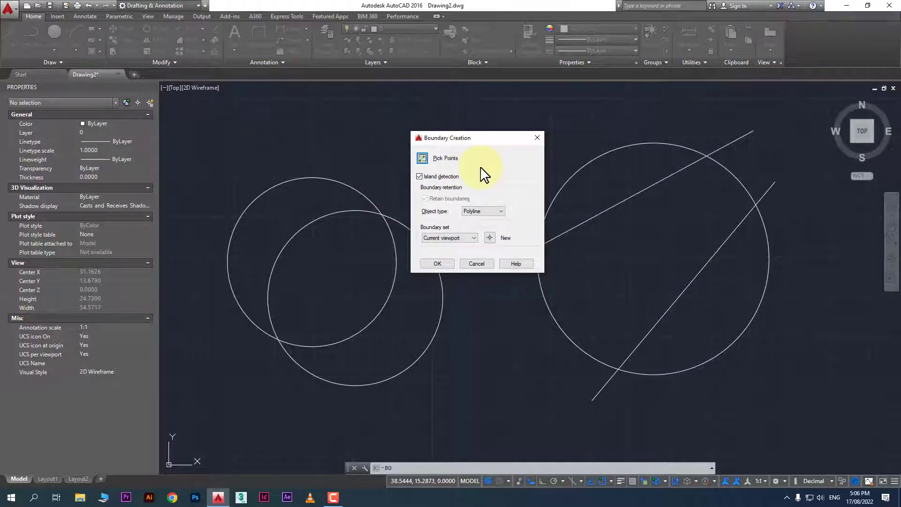
pyautogui.click(422, 158)
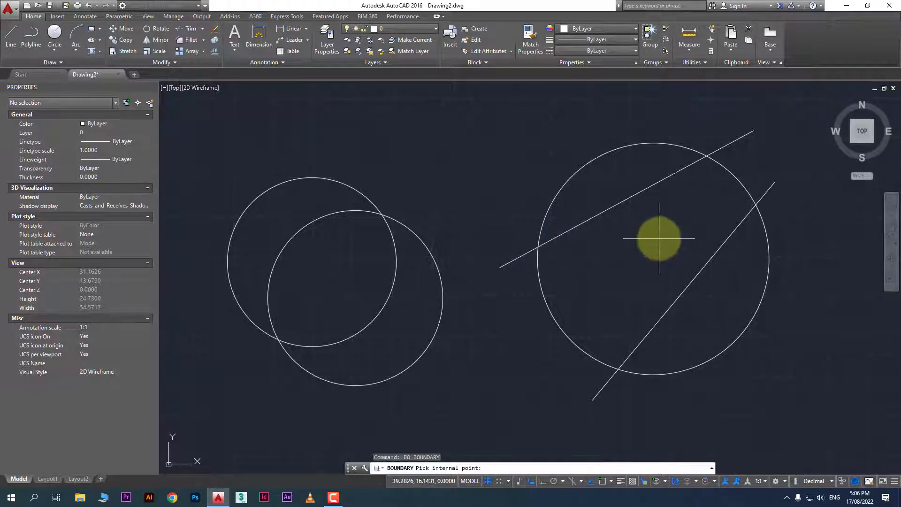
pyautogui.click(658, 238)
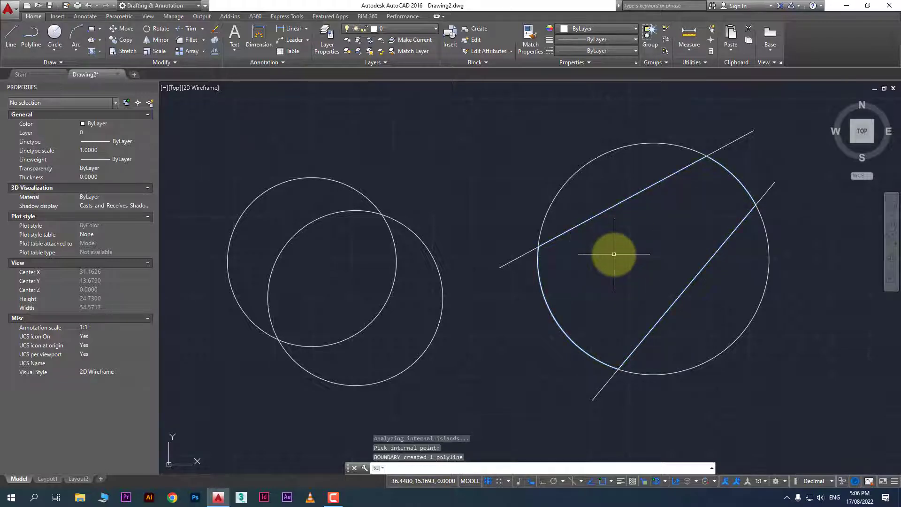
pyautogui.press('Return')
# - Select the boundary polyline in the large circle to inspect it, turn off selection cycling and clear the selection
pyautogui.click(598, 215)
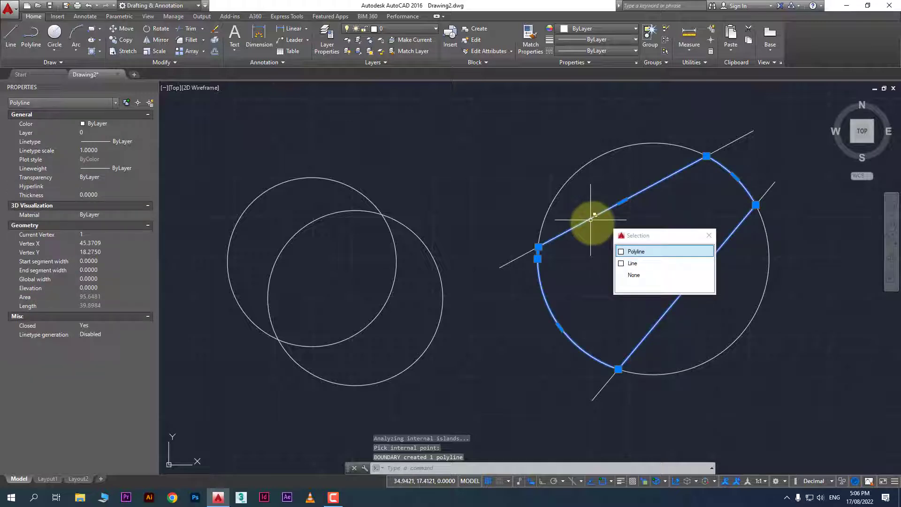
pyautogui.click(633, 253)
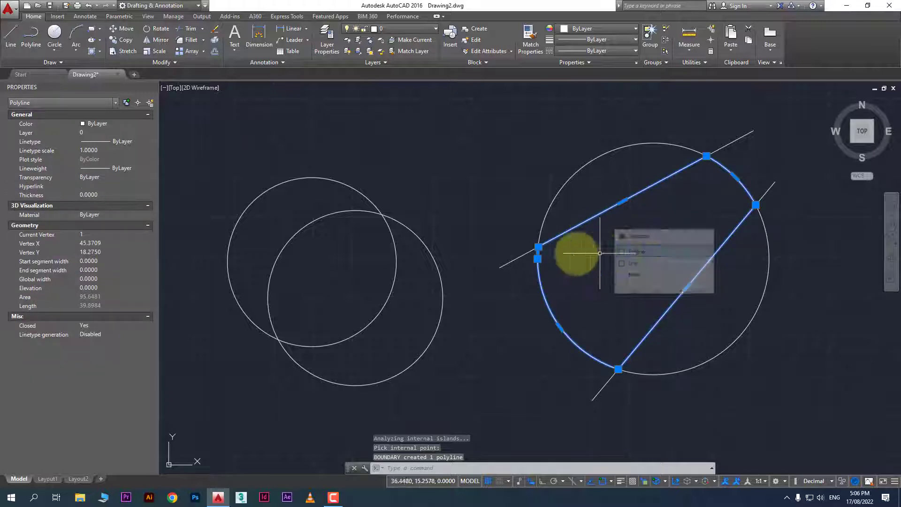
pyautogui.click(644, 480)
pyautogui.moveTo(596, 280); pyautogui.dragTo(495, 311, button='middle')
pyautogui.press('Escape')
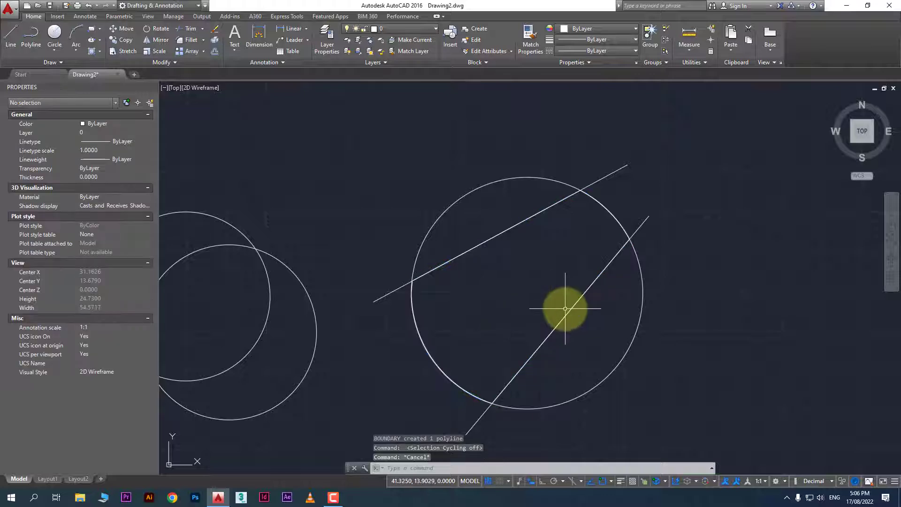
# - Move the boundary polyline out of the large circle to the empty space on its right
pyautogui.write('m')
pyautogui.press('Return')
pyautogui.click(590, 288)
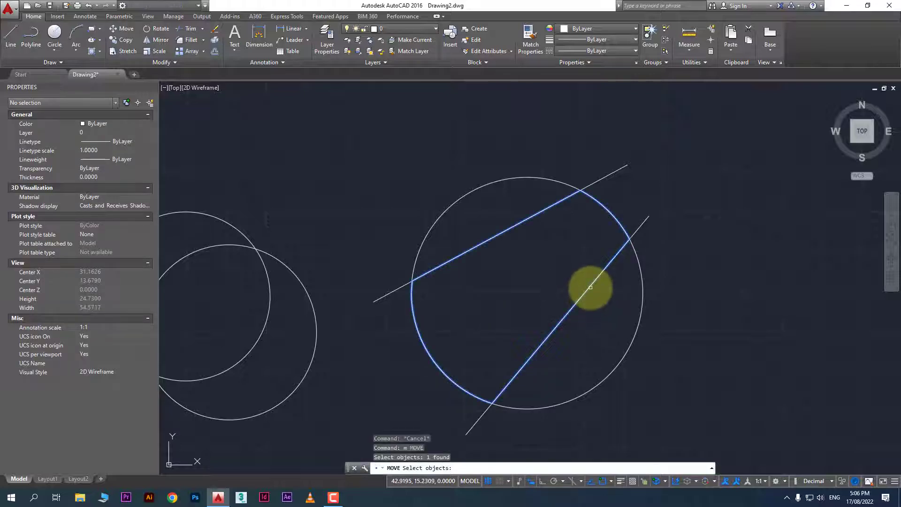
pyautogui.press('Return')
pyautogui.click(590, 287)
pyautogui.scroll(-2, 533, 261)
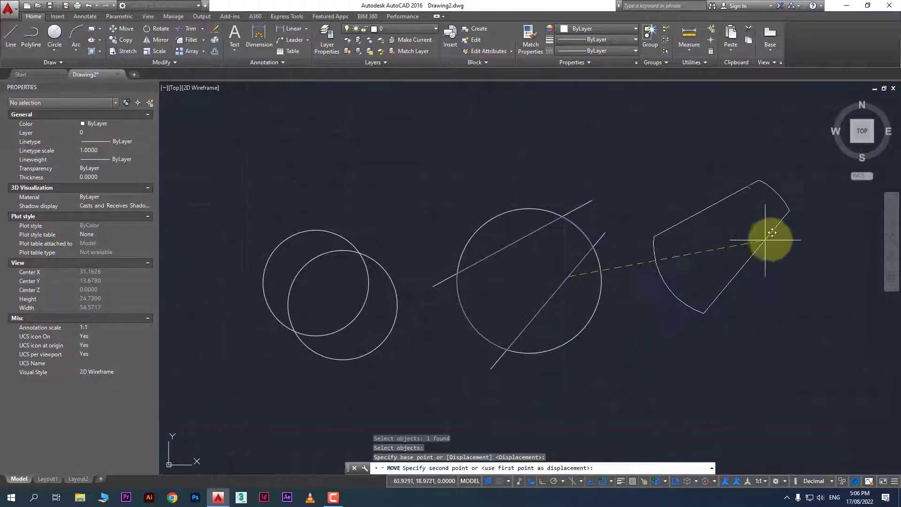
pyautogui.click(690, 308)
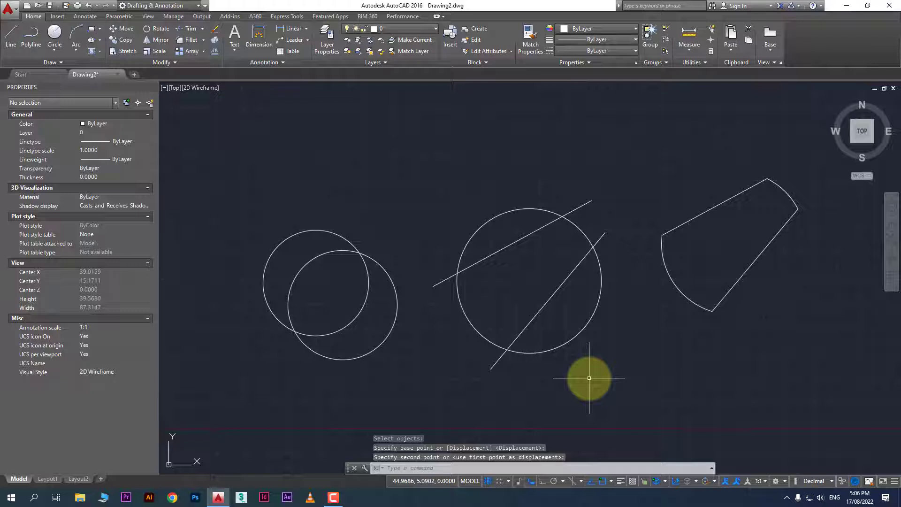
# - Create a polyline boundary from the crescent area of the upper-left overlapping circle that lies outside the other circle
pyautogui.moveTo(468, 368); pyautogui.dragTo(619, 322, button='middle')
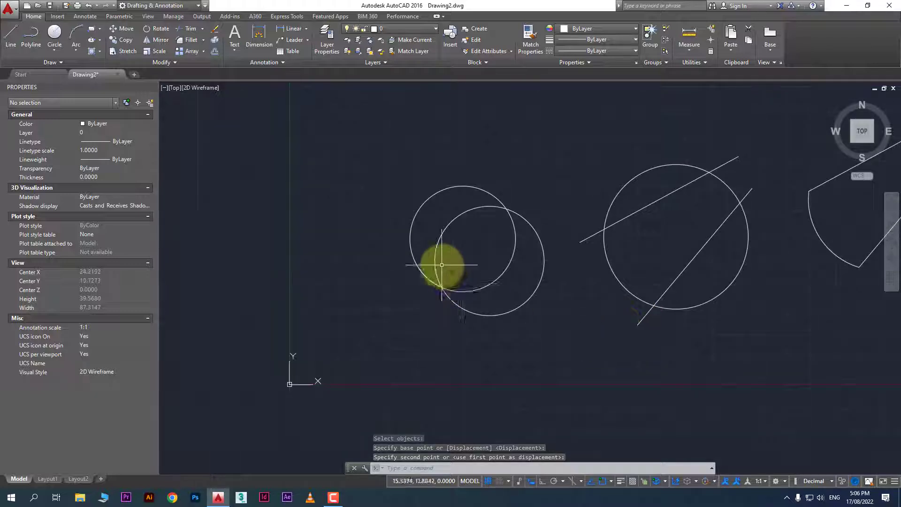
pyautogui.scroll(3, 436, 263)
pyautogui.moveTo(429, 265); pyautogui.dragTo(356, 266, button='middle')
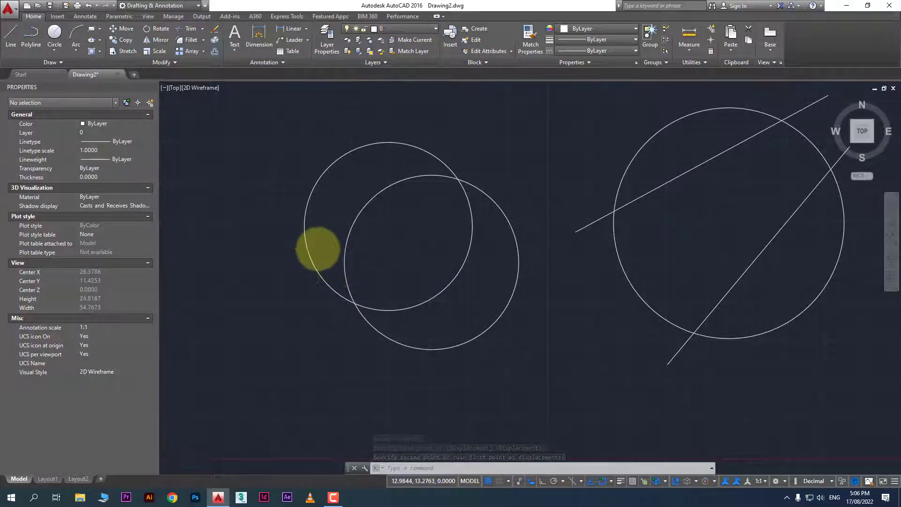
pyautogui.scroll(2, 318, 247)
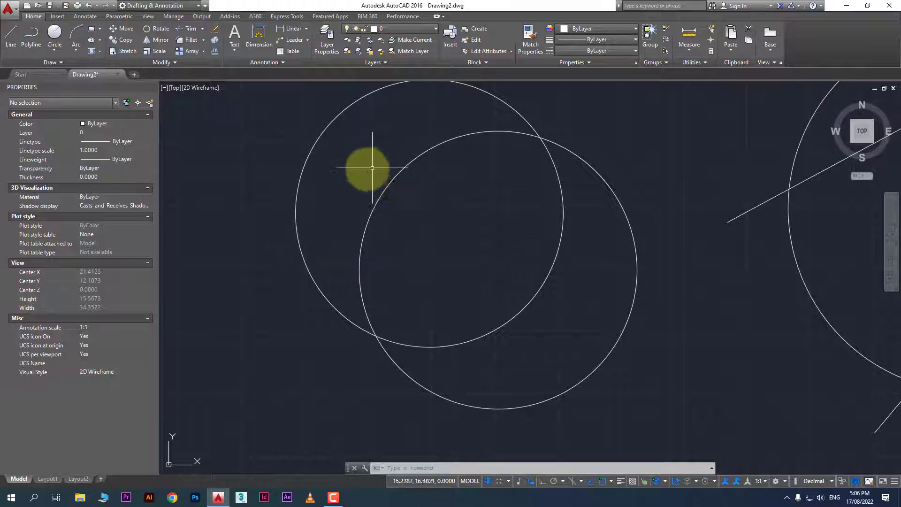
pyautogui.moveTo(362, 203); pyautogui.dragTo(383, 228, button='middle')
pyautogui.write('b')
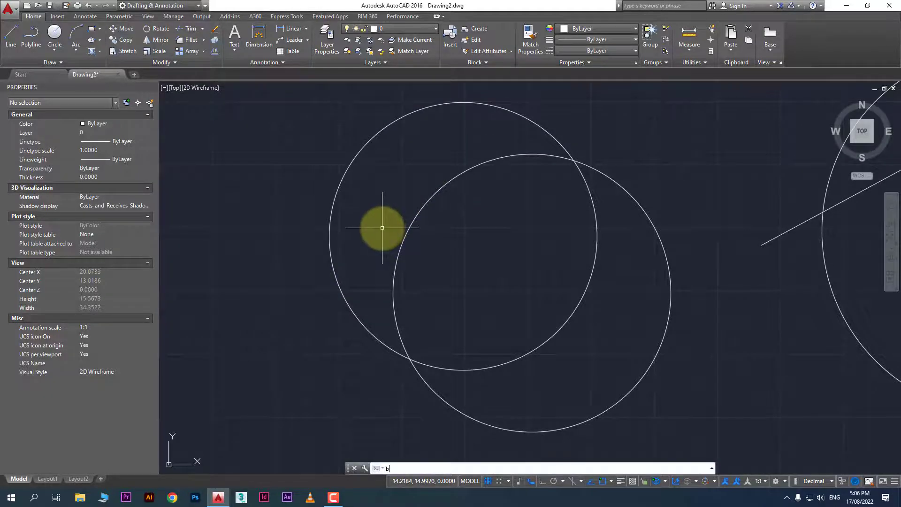
pyautogui.write('o')
pyautogui.press('Return')
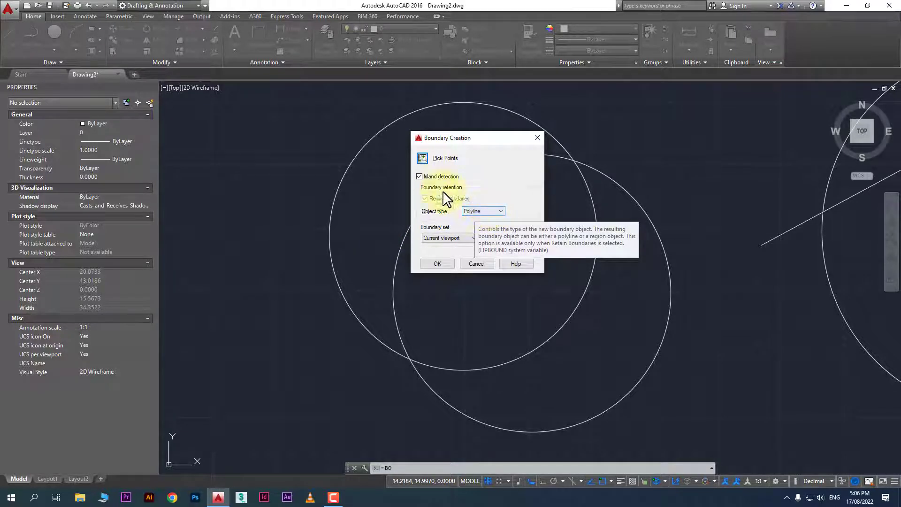
pyautogui.click(424, 158)
pyautogui.click(405, 177)
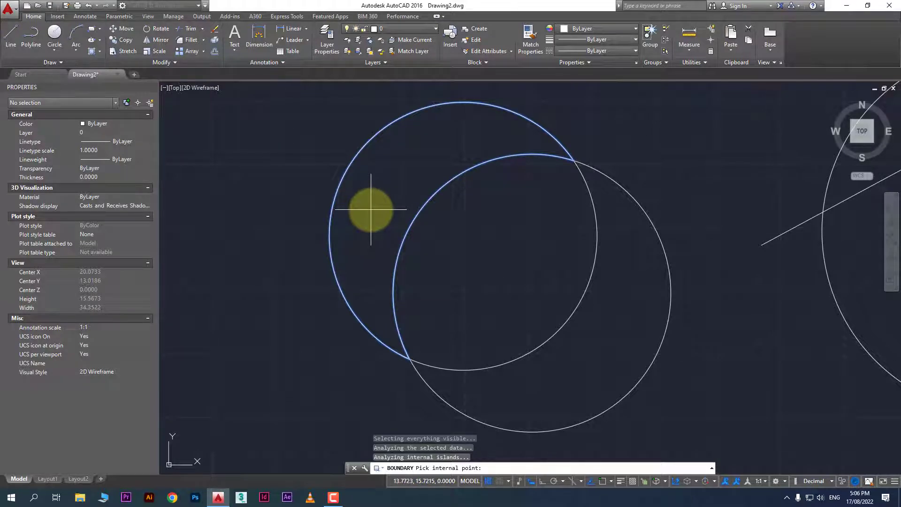
pyautogui.press('Return')
# - Draw an open chain of six connected line segments in the empty space left of the overlapping circles
pyautogui.moveTo(330, 225); pyautogui.dragTo(584, 209, button='middle')
pyautogui.scroll(-1, 530, 208)
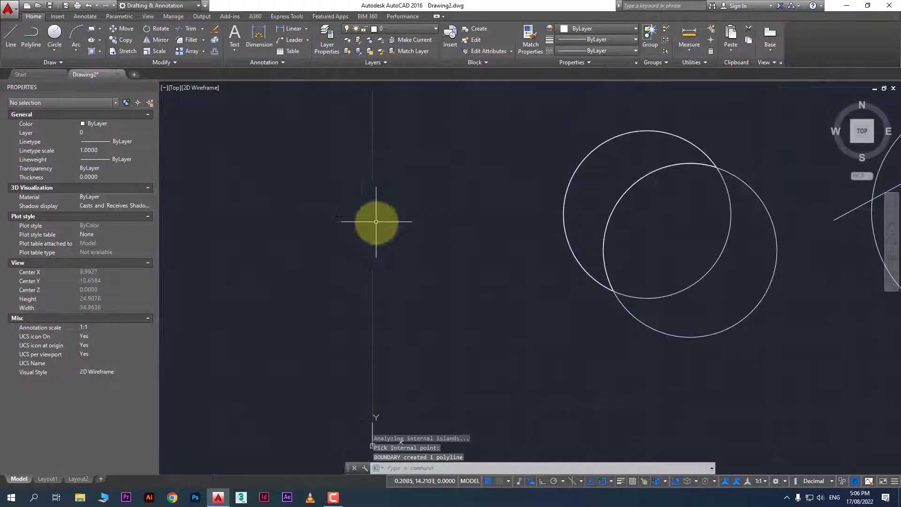
pyautogui.scroll(1, 378, 222)
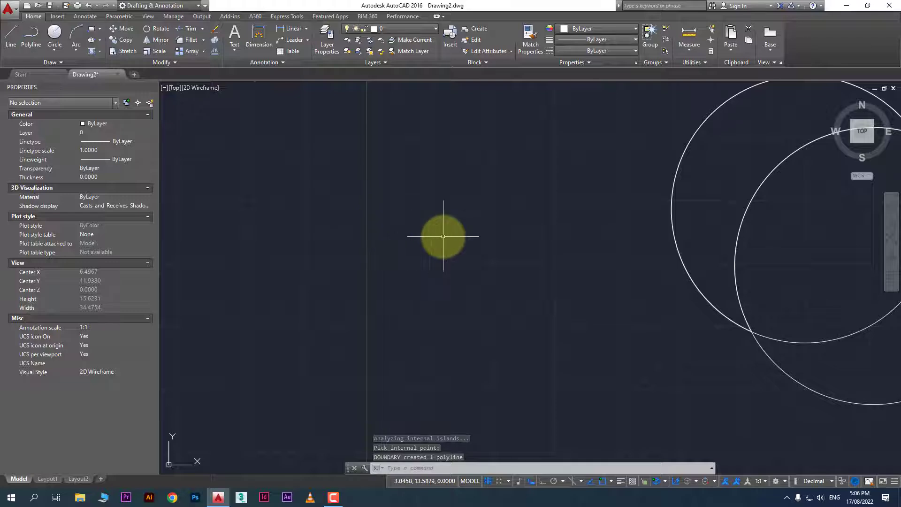
pyautogui.moveTo(442, 231); pyautogui.dragTo(384, 240, button='middle')
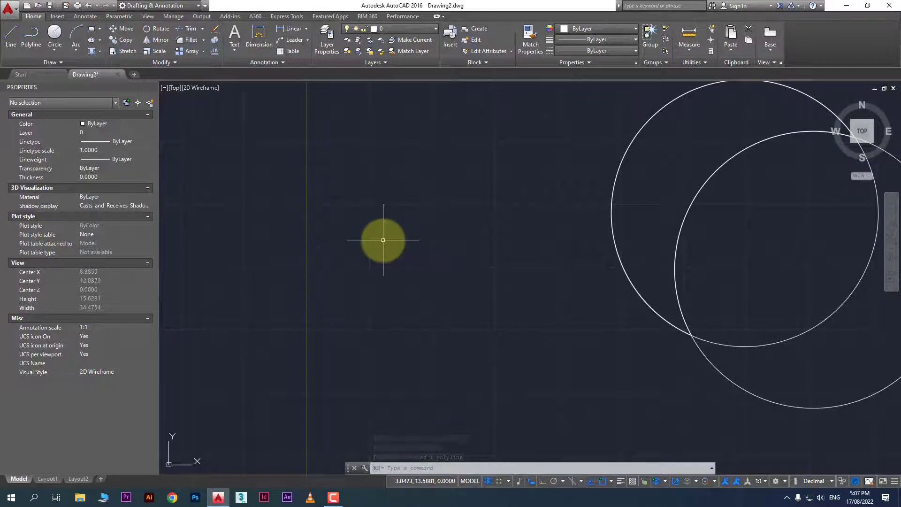
pyautogui.write('l')
pyautogui.press('Return')
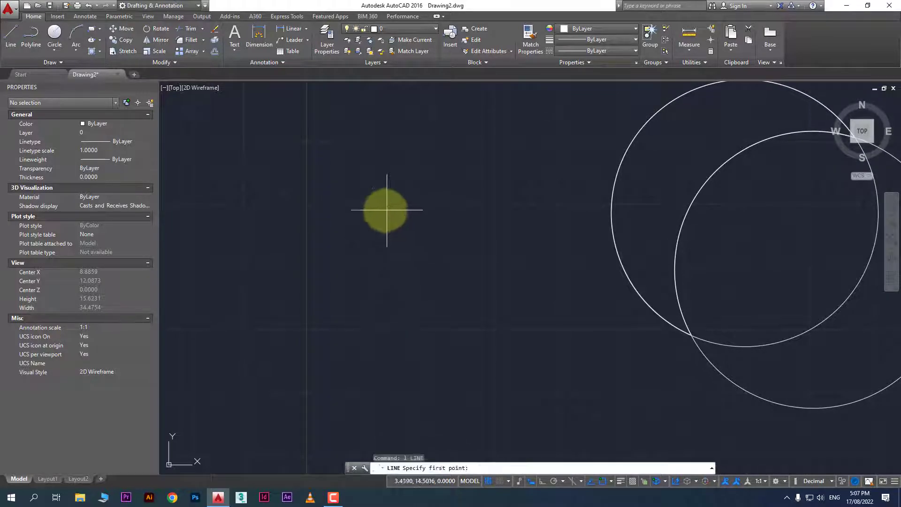
pyautogui.click(379, 204)
pyautogui.click(404, 201)
pyautogui.click(412, 218)
pyautogui.click(458, 243)
pyautogui.click(431, 296)
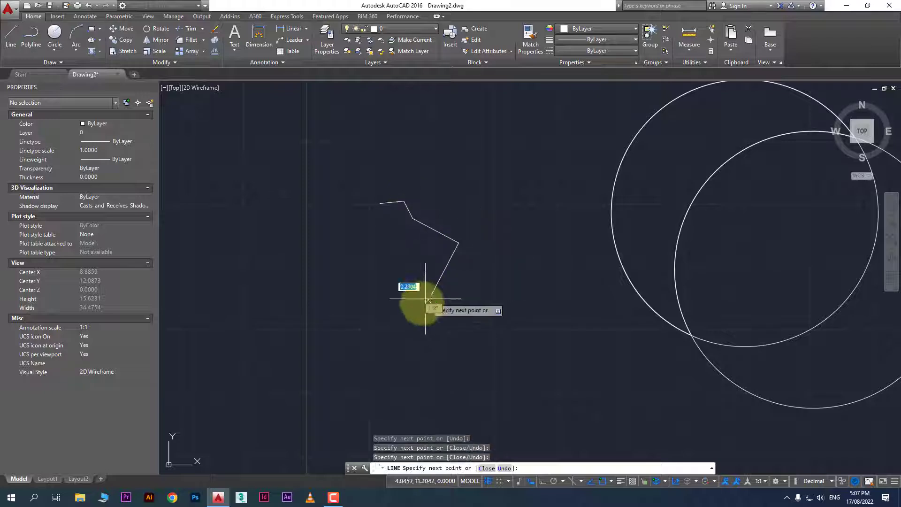
pyautogui.click(358, 331)
pyautogui.click(292, 265)
pyautogui.press('Escape')
# - Draw three connected lines from the chain's upper open end, zigzagging across its right side and its lower-left segment
pyautogui.press('Return')
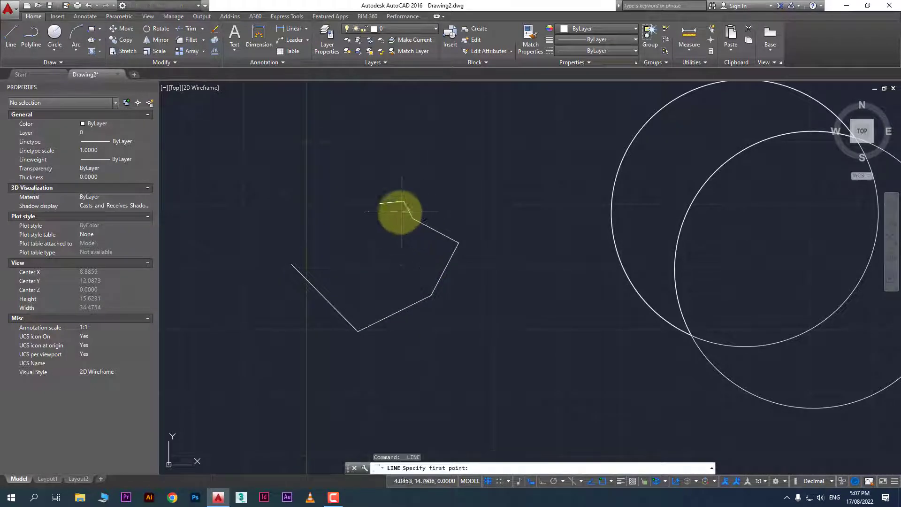
pyautogui.click(380, 203)
pyautogui.click(361, 255)
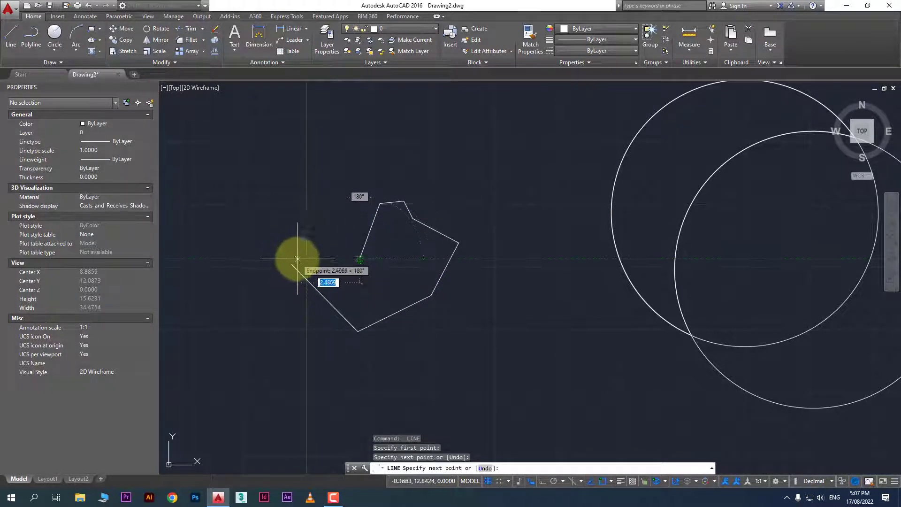
pyautogui.click(459, 282)
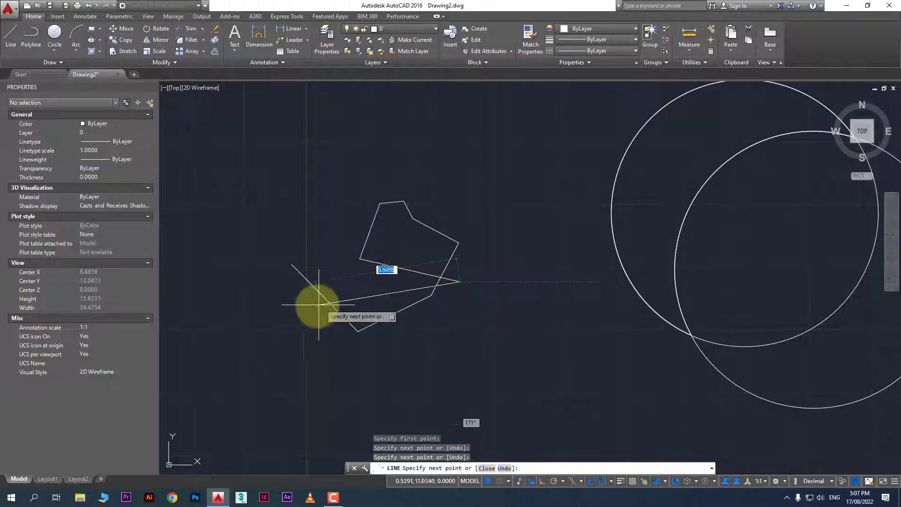
pyautogui.click(303, 307)
pyautogui.press('Escape')
# - Trace the four-sided area enclosed at the bottom of the line figure with a polyline through its intersections and corners
pyautogui.scroll(2, 354, 333)
pyautogui.scroll(2, 354, 333)
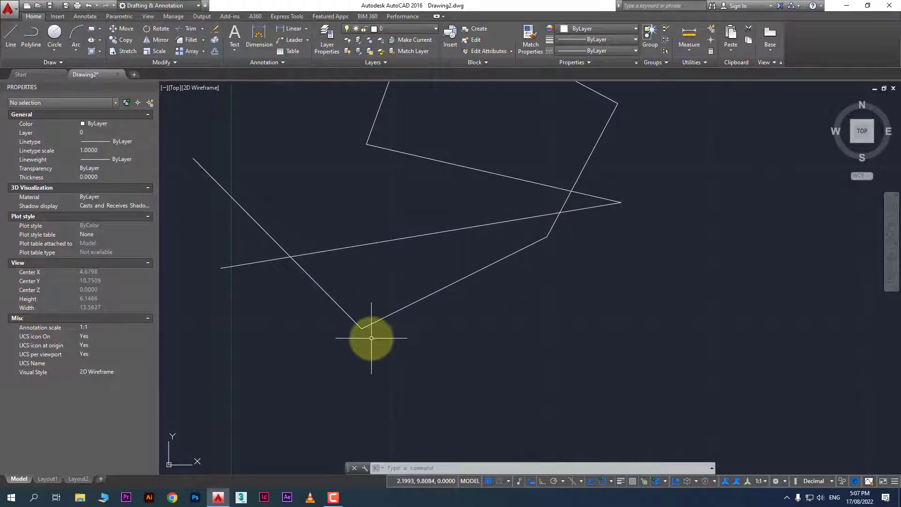
pyautogui.write('p')
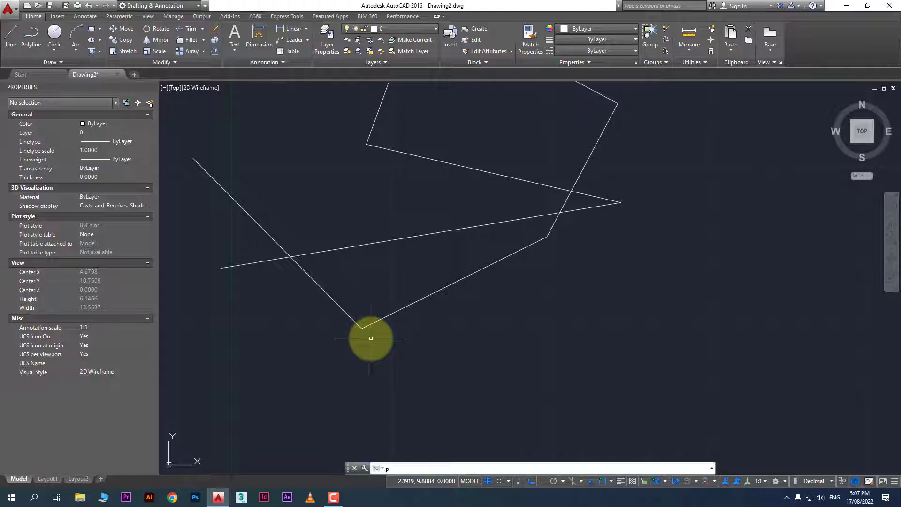
pyautogui.write('l')
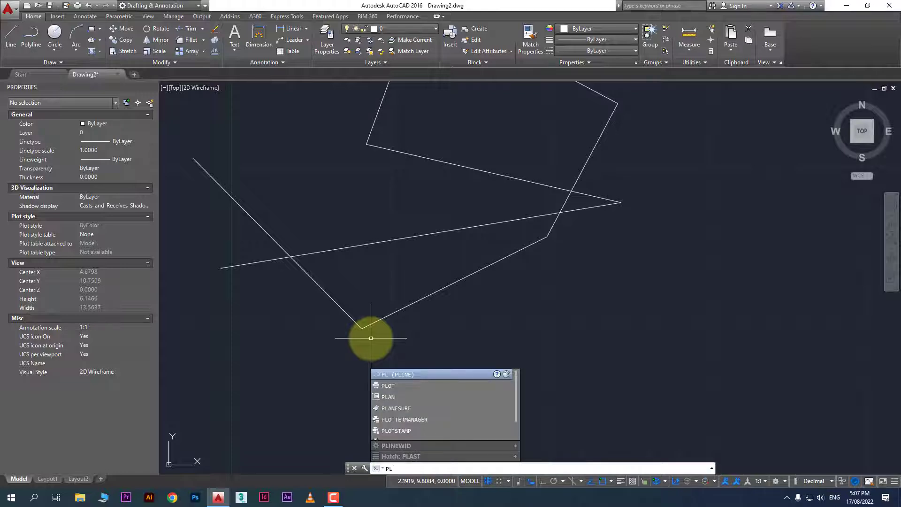
pyautogui.press('Return')
pyautogui.click(291, 257)
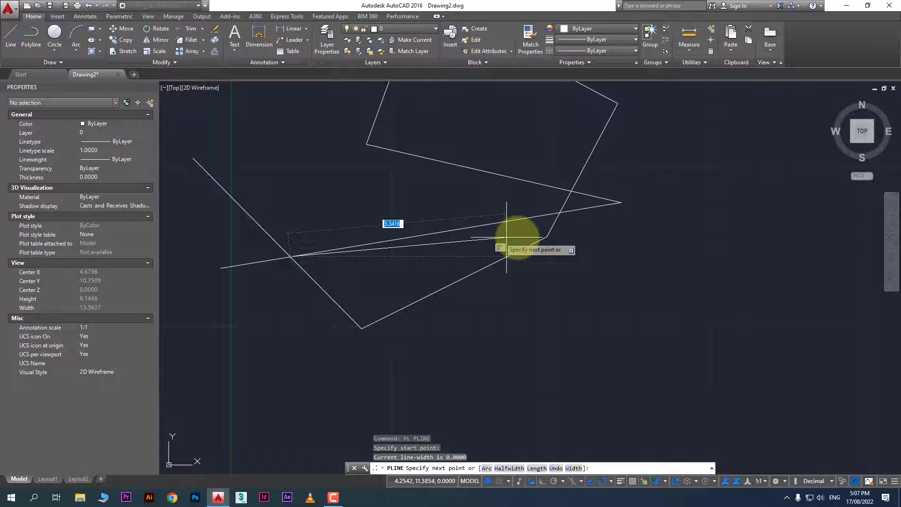
pyautogui.click(558, 213)
pyautogui.click(547, 237)
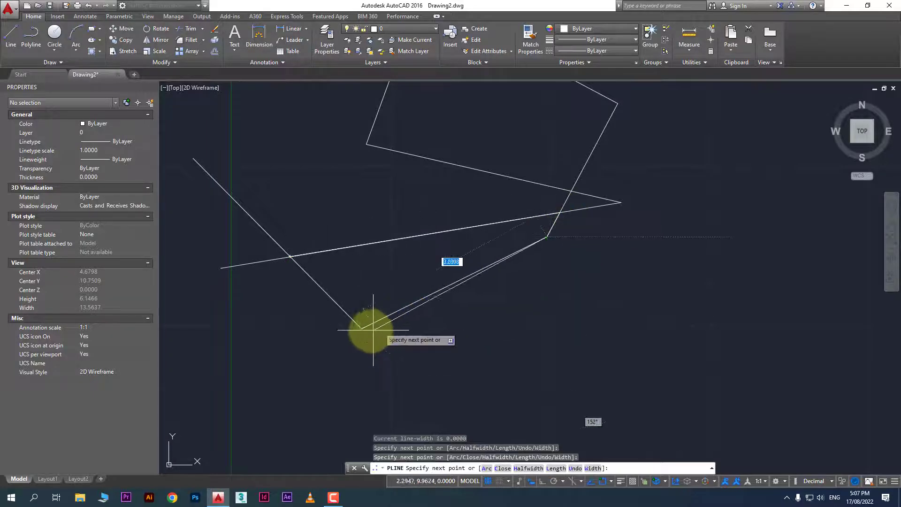
pyautogui.click(361, 328)
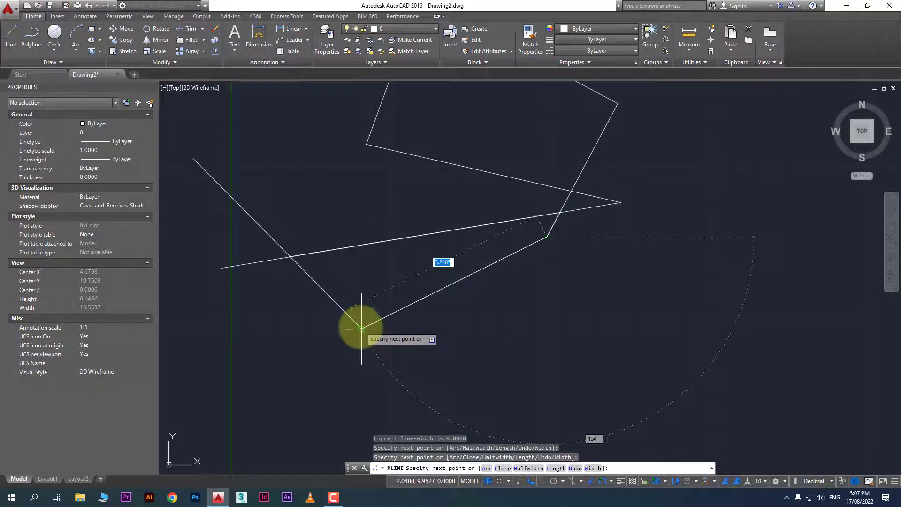
pyautogui.click(291, 256)
pyautogui.press('Escape')
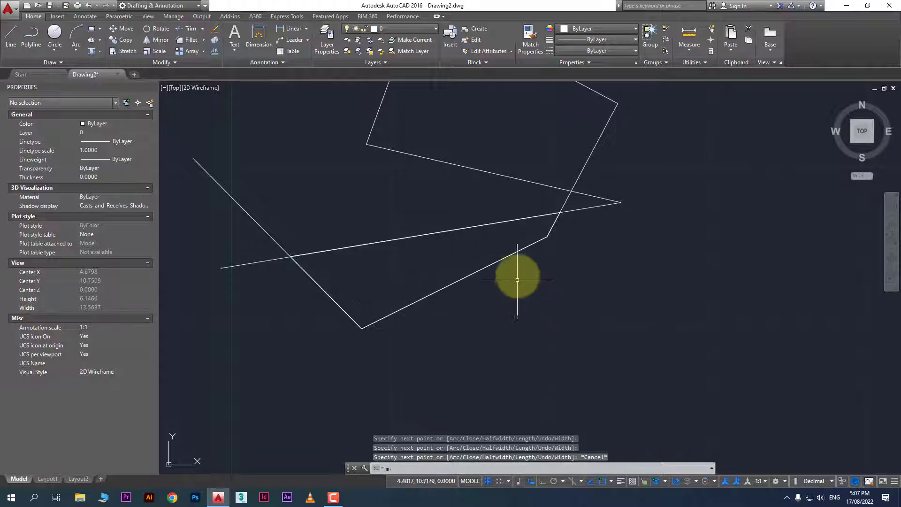
# - Move the traced polyline out of the line figure to the empty space at its lower right
pyautogui.press('Return')
pyautogui.click(526, 247)
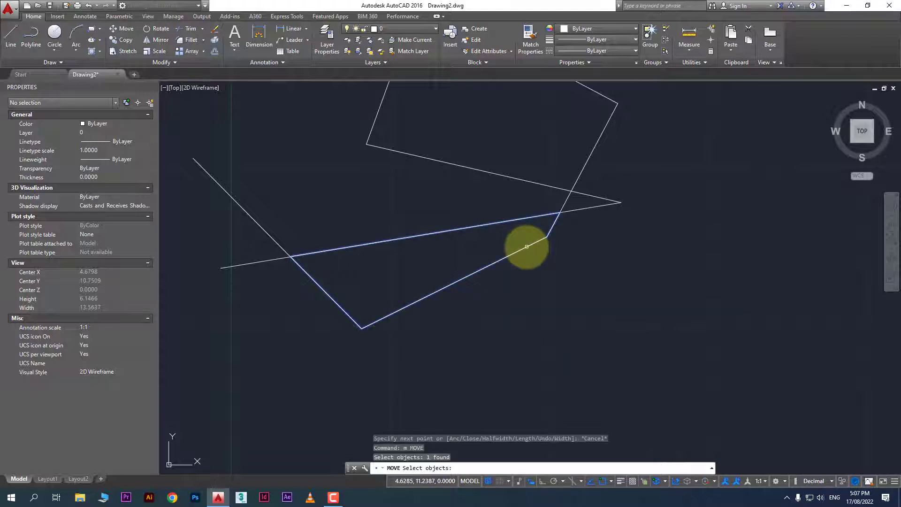
pyautogui.press('Return')
pyautogui.click(526, 246)
pyautogui.click(657, 334)
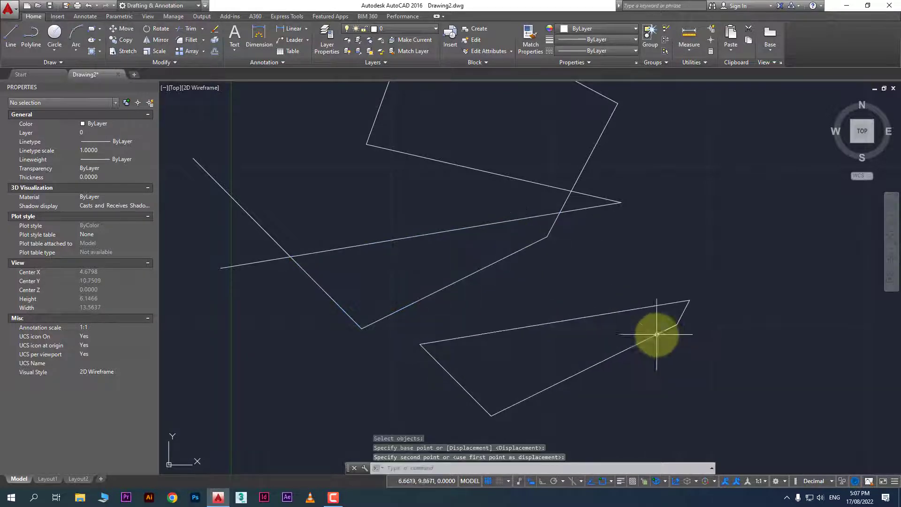
# - Erase the traced polyline that was moved below the line figure
pyautogui.click(723, 347)
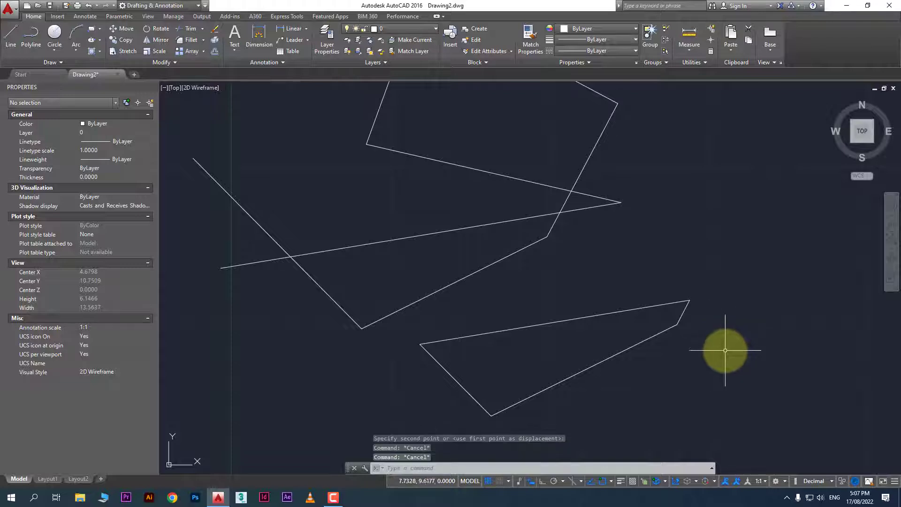
pyautogui.click(664, 274)
pyautogui.press('Delete')
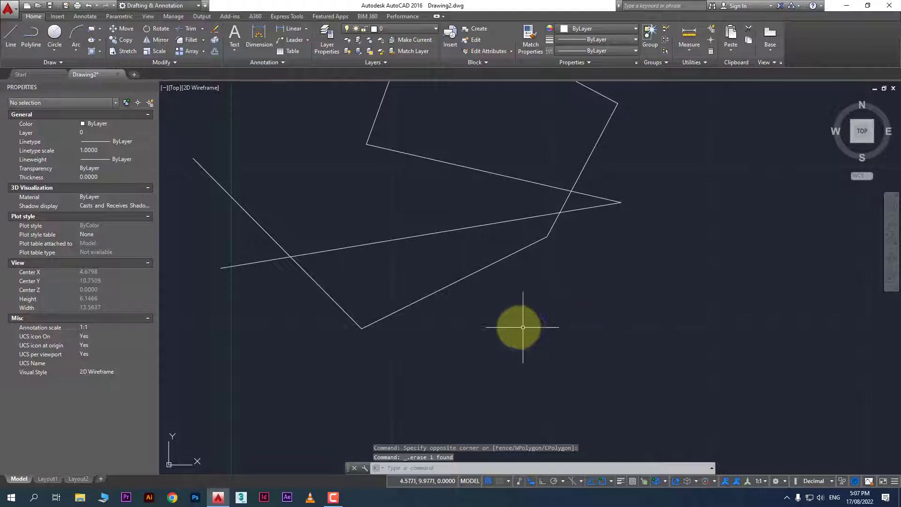
# - Create a polyline boundary from the four-sided area enclosed at the bottom of the line figure
pyautogui.moveTo(507, 322); pyautogui.dragTo(521, 364, button='middle')
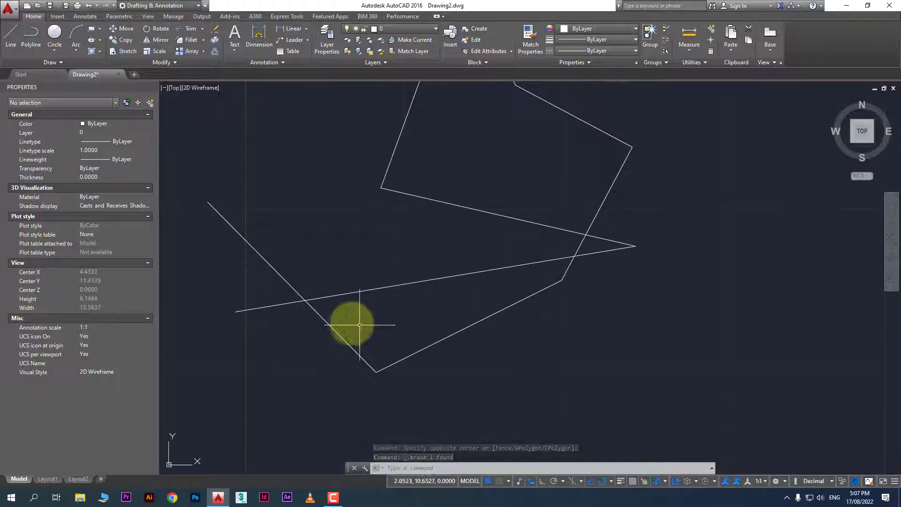
pyautogui.write('BO')
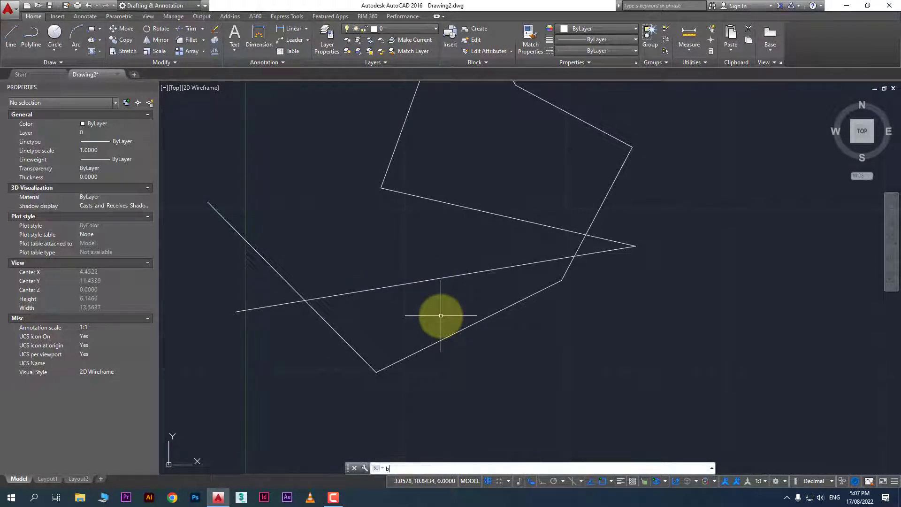
pyautogui.press('Return')
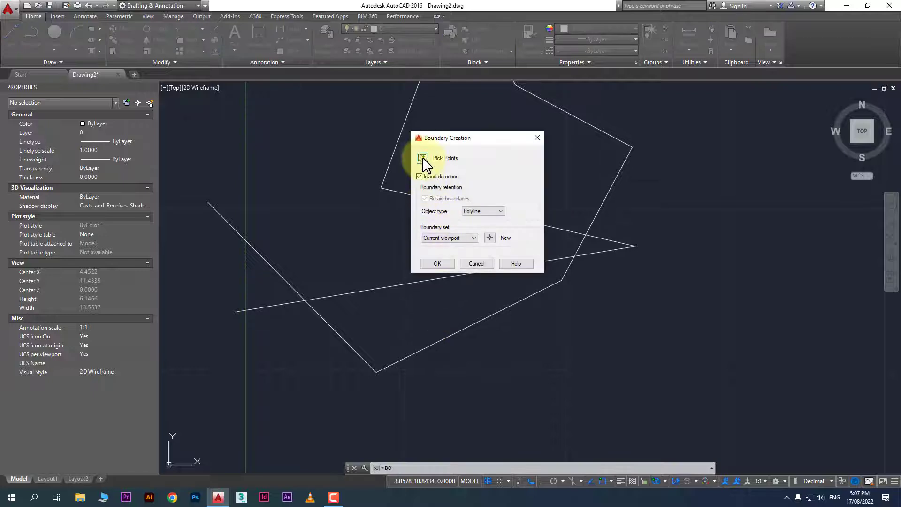
pyautogui.click(424, 159)
pyautogui.click(382, 326)
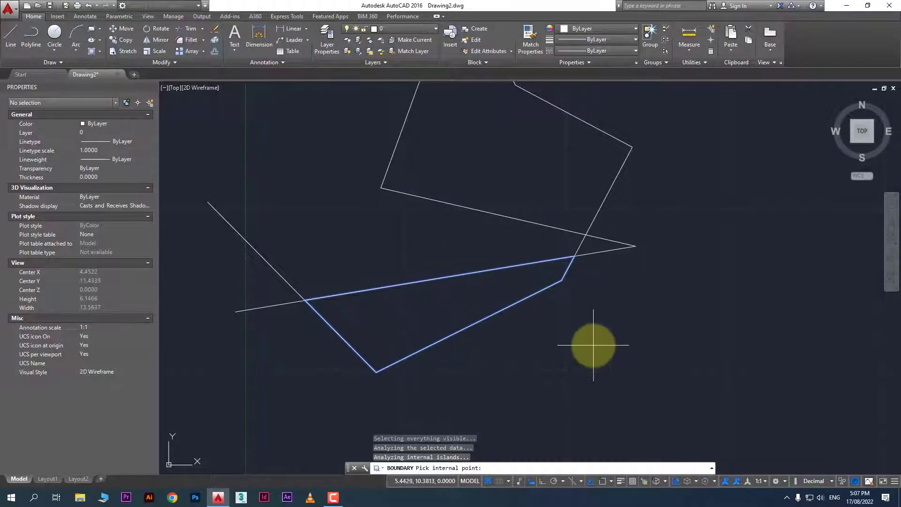
pyautogui.press('Return')
# - Draw a steep line and a nearly horizontal line meeting at a sharp corner, to the lower right of the line figure
pyautogui.moveTo(592, 345); pyautogui.dragTo(523, 332, button='middle')
pyautogui.write('l')
pyautogui.press('Return')
pyautogui.click(611, 284)
pyautogui.click(540, 367)
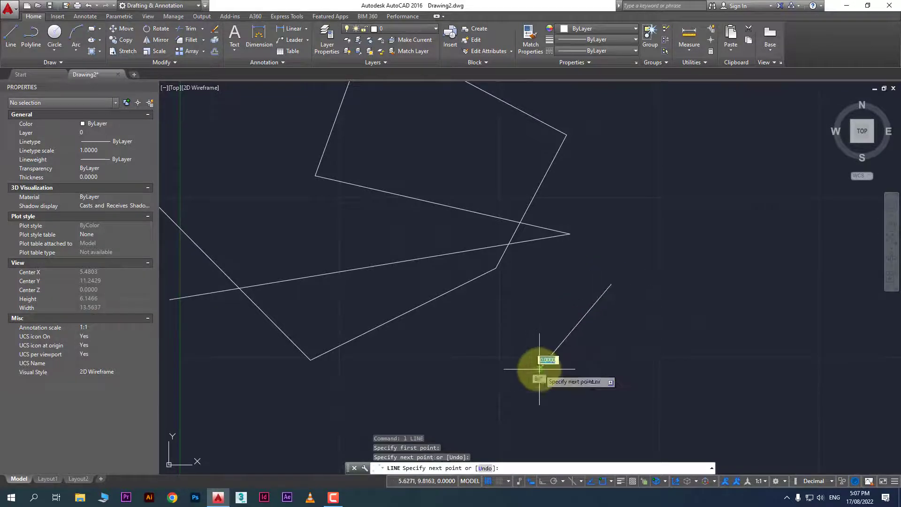
pyautogui.press('Return')
pyautogui.press('Return')
pyautogui.click(541, 367)
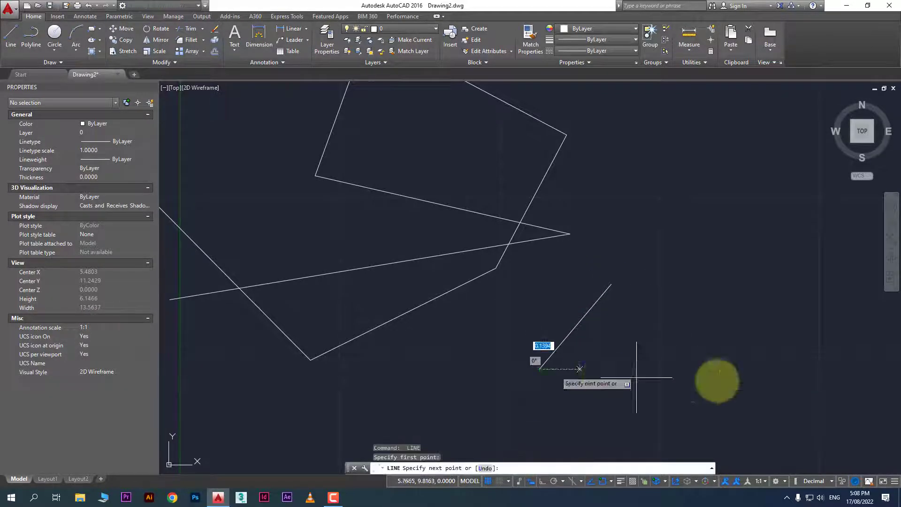
pyautogui.click(735, 380)
pyautogui.press('Return')
# - Draw a third line crossing the steep line near its upper end and stopping short of the nearly horizontal line
pyautogui.press('Return')
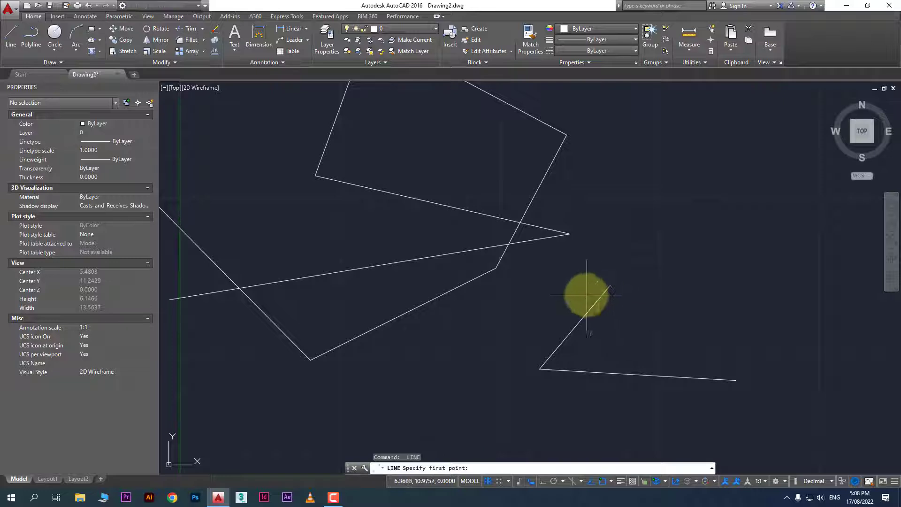
pyautogui.click(585, 294)
pyautogui.click(694, 355)
pyautogui.press('Escape')
# - Try to create a polyline boundary inside the open three-line shape, close the error message and leave the command
pyautogui.scroll(4, 728, 385)
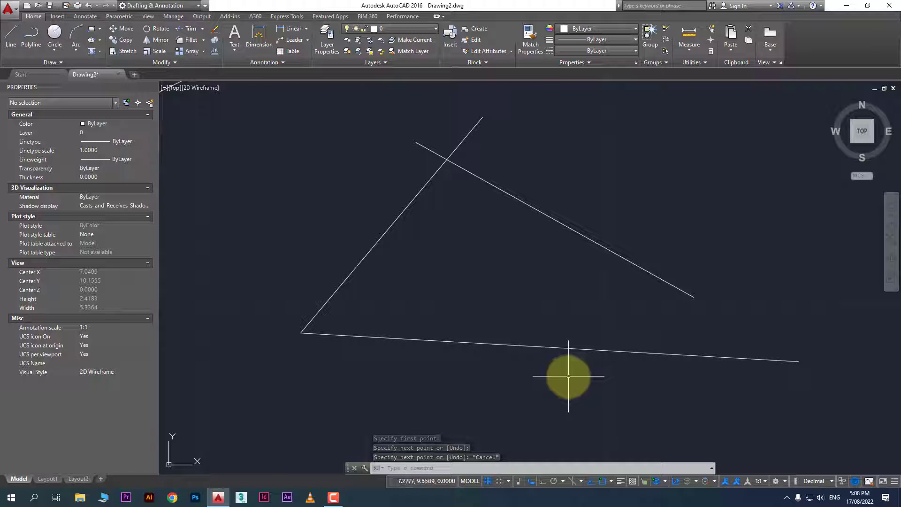
pyautogui.write('b')
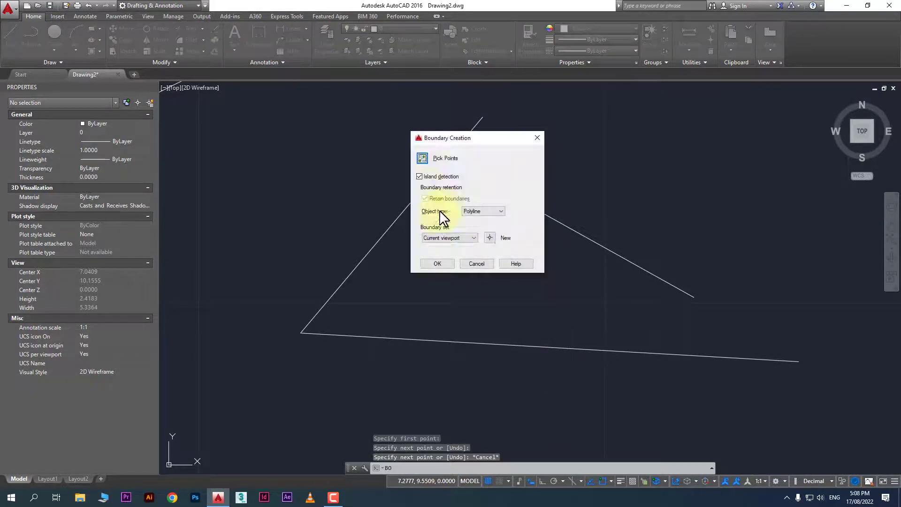
pyautogui.click(422, 160)
pyautogui.click(487, 280)
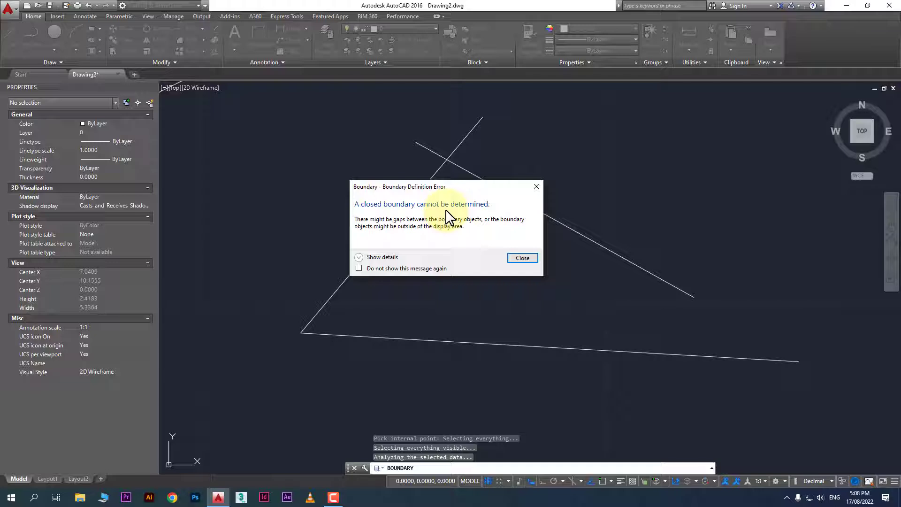
pyautogui.click(536, 186)
pyautogui.scroll(-2, 450, 284)
pyautogui.moveTo(451, 284)
pyautogui.mouseDown(button='middle')
pyautogui.moveTo(778, 319)
pyautogui.moveTo(707, 273)
pyautogui.moveTo(594, 264)
pyautogui.mouseUp(button='middle')
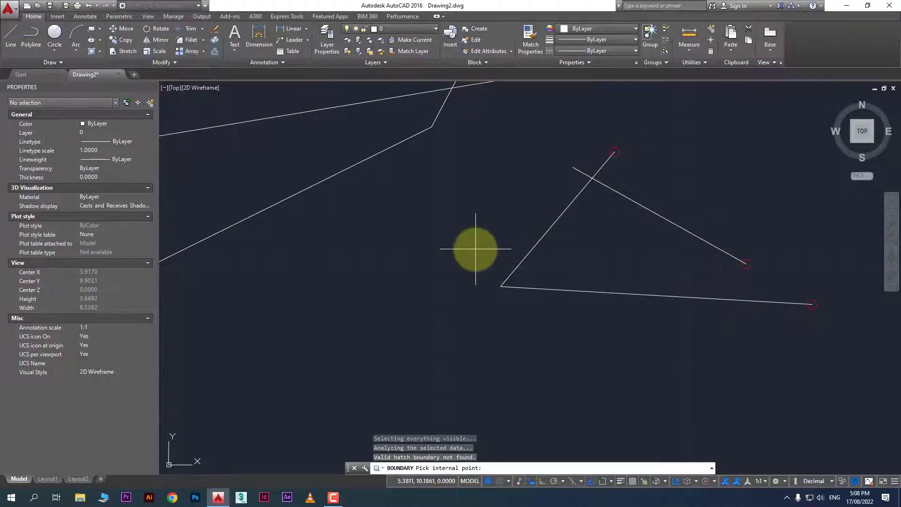
pyautogui.press('Escape')
# - Look over the line figures, overlapping circles, large circle and separated boundary shape across the whole drawing
pyautogui.scroll(-2, 416, 261)
pyautogui.moveTo(416, 261); pyautogui.dragTo(389, 316, button='middle')
pyautogui.scroll(-4, 552, 317)
pyautogui.scroll(-2, 529, 312)
pyautogui.moveTo(529, 312); pyautogui.dragTo(312, 301, button='middle')
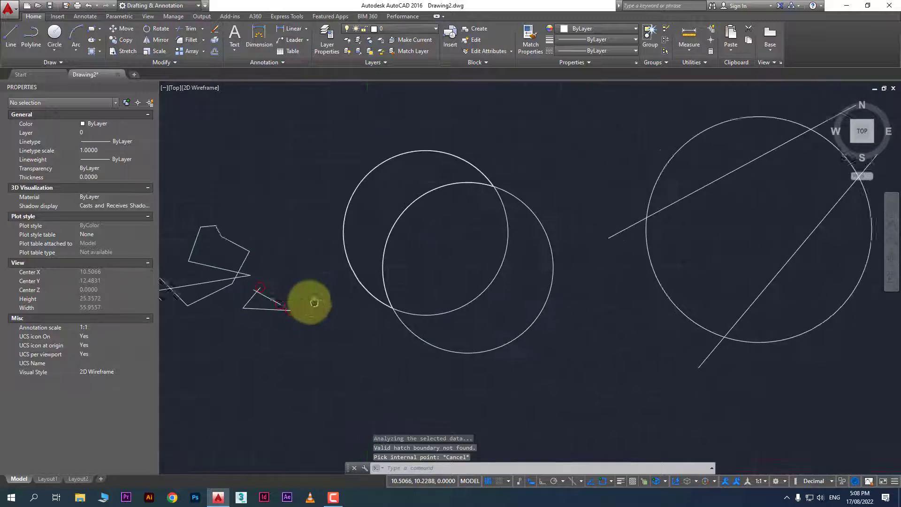
pyautogui.moveTo(565, 298); pyautogui.dragTo(562, 284, button='middle')
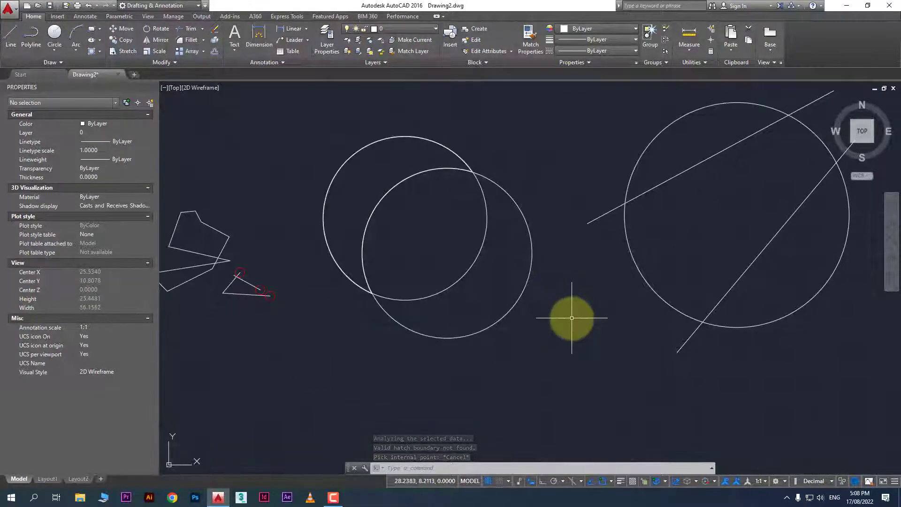
pyautogui.scroll(-3, 535, 275)
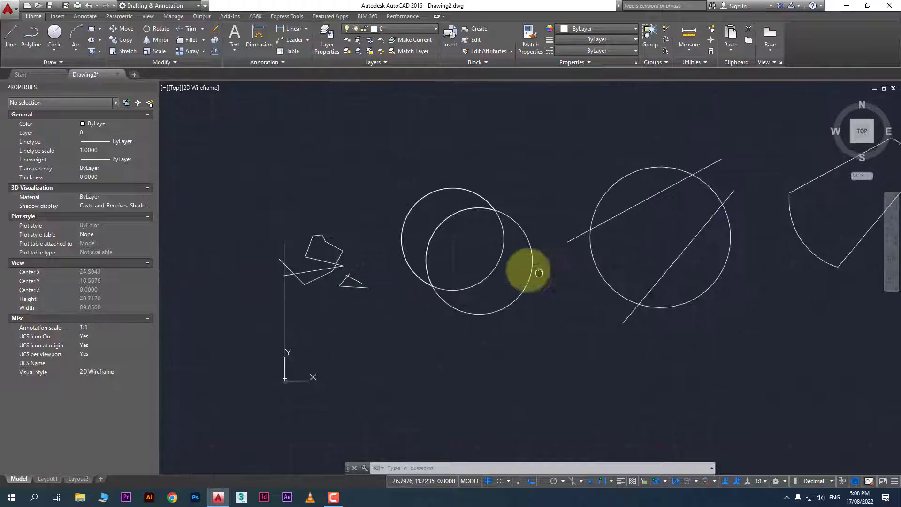
pyautogui.moveTo(529, 268); pyautogui.dragTo(439, 247, button='middle')
pyautogui.moveTo(613, 305); pyautogui.dragTo(653, 258, button='middle')
pyautogui.scroll(2, 655, 257)
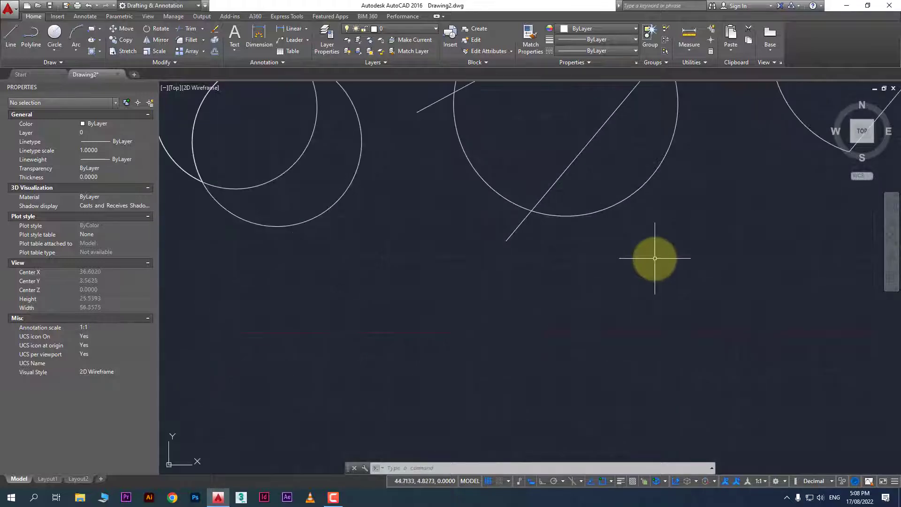
pyautogui.scroll(-2, 619, 258)
pyautogui.press('Escape')
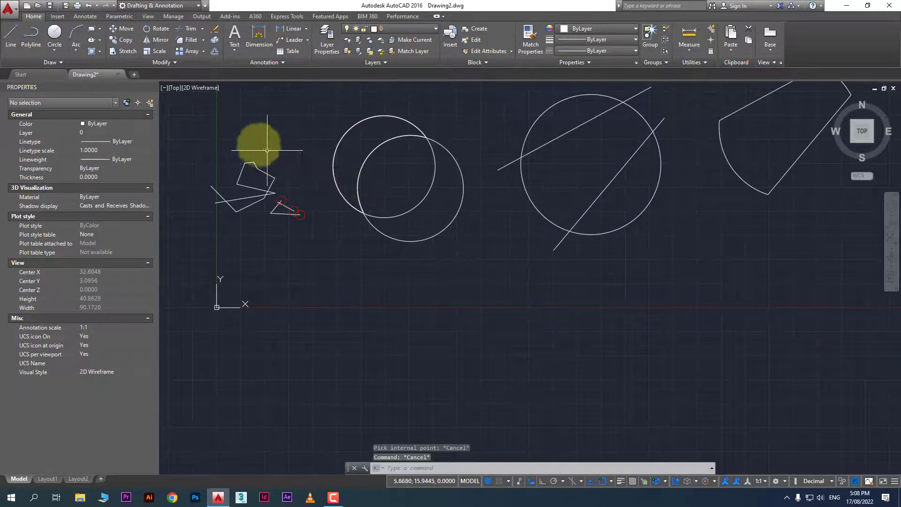
pyautogui.click(100, 50)
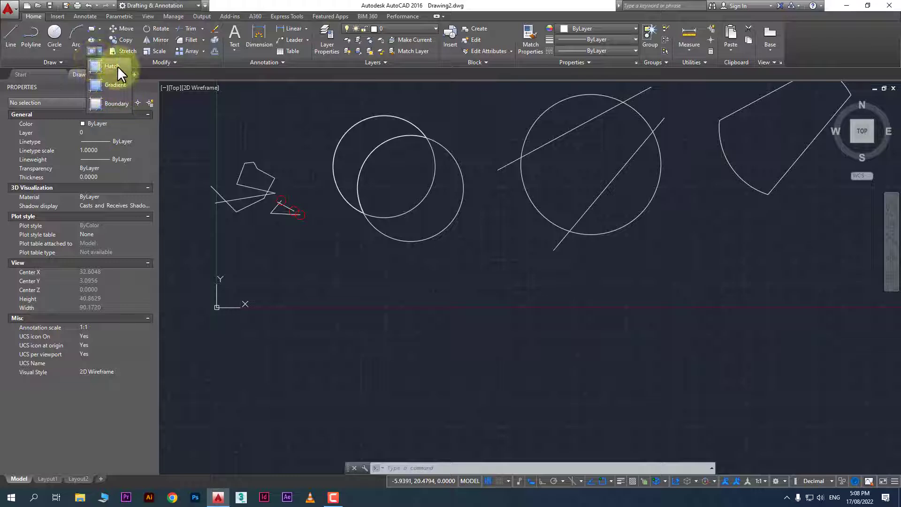
pyautogui.press('Escape')
pyautogui.press('Escape')
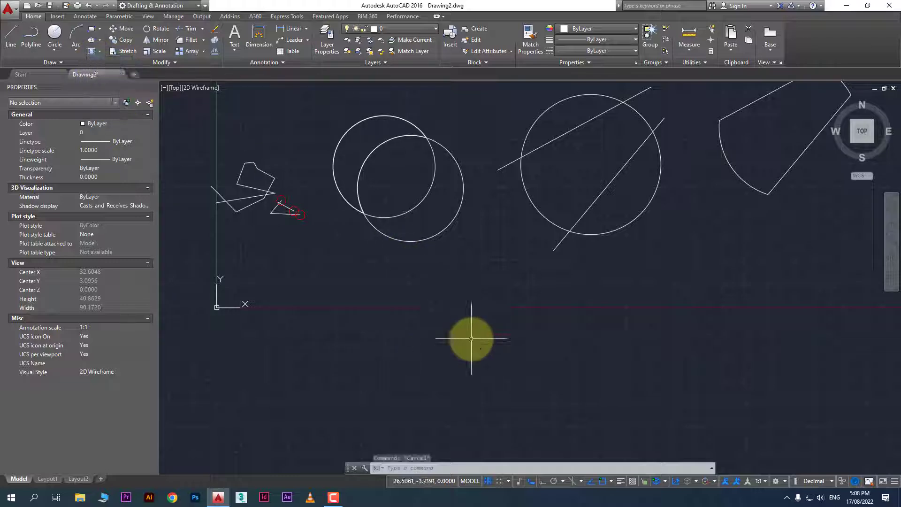
# - Draw two separate circles side by side in the empty area below the existing figures, with radii of about 3.1 and 3.5
pyautogui.scroll(2, 454, 330)
pyautogui.write('c')
pyautogui.press('Return')
pyautogui.click(429, 286)
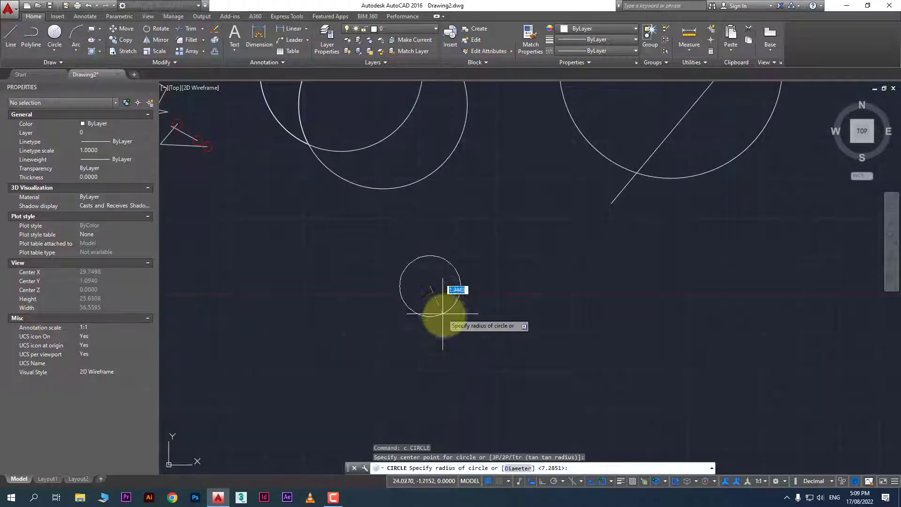
pyautogui.click(453, 327)
pyautogui.press('Return')
pyautogui.click(555, 271)
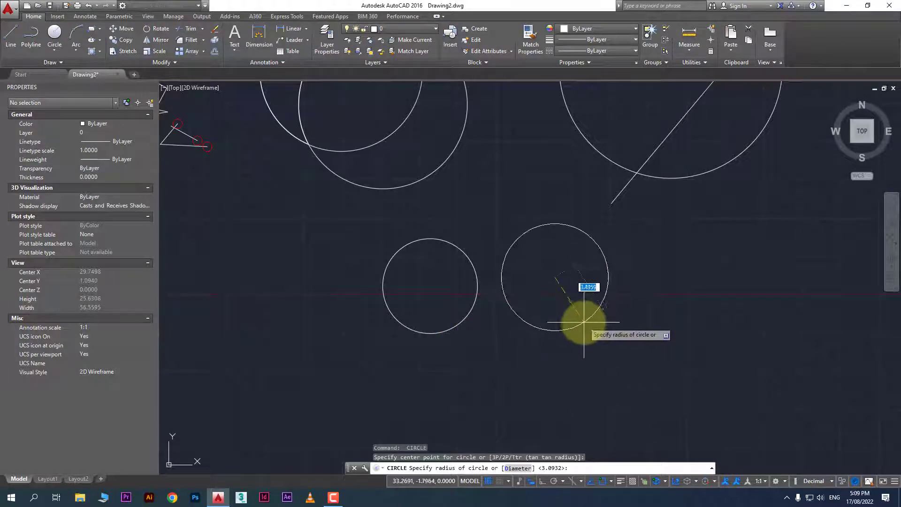
pyautogui.click(583, 316)
pyautogui.scroll(2, 497, 324)
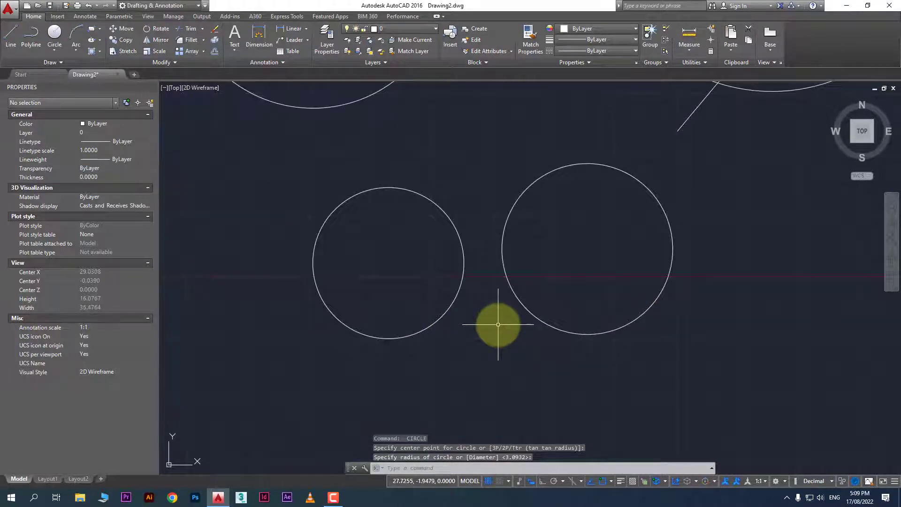
# - Start a hatch, browse the available hatch patterns and choose AR-CONC
pyautogui.press('Escape')
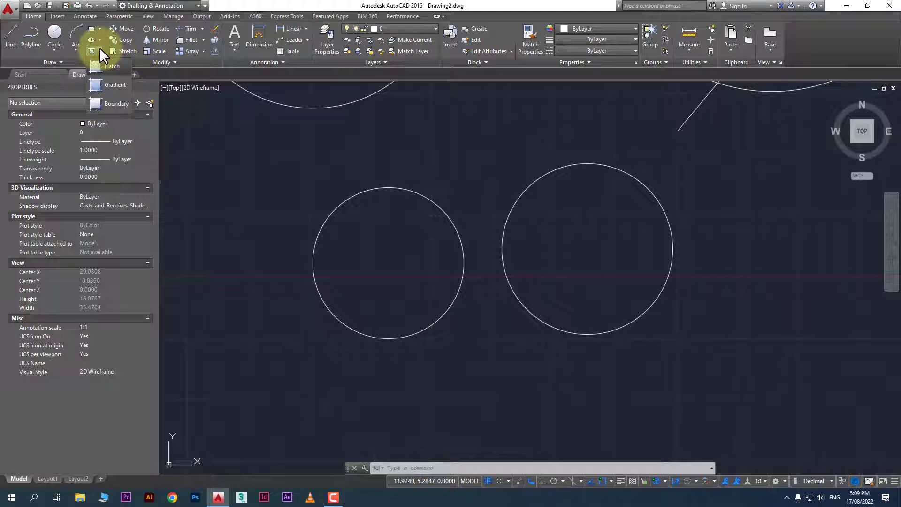
pyautogui.write('h')
pyautogui.press('Return')
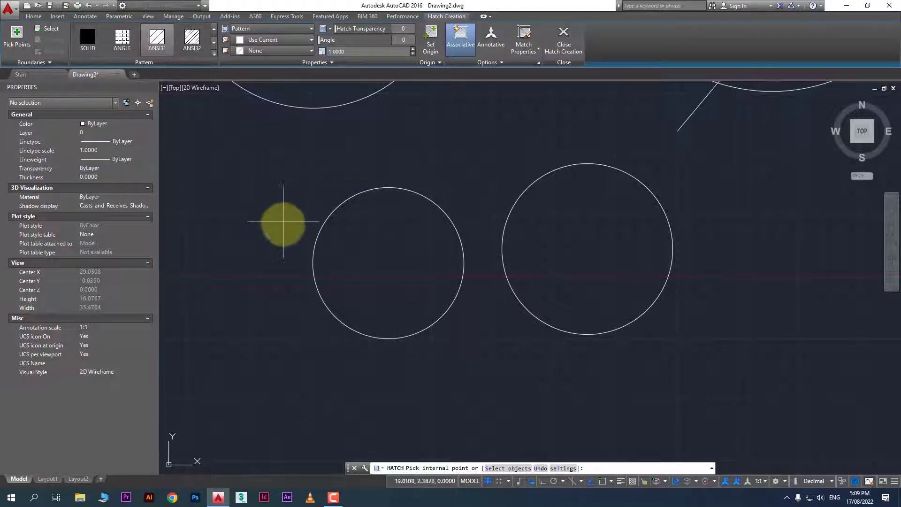
pyautogui.click(436, 256)
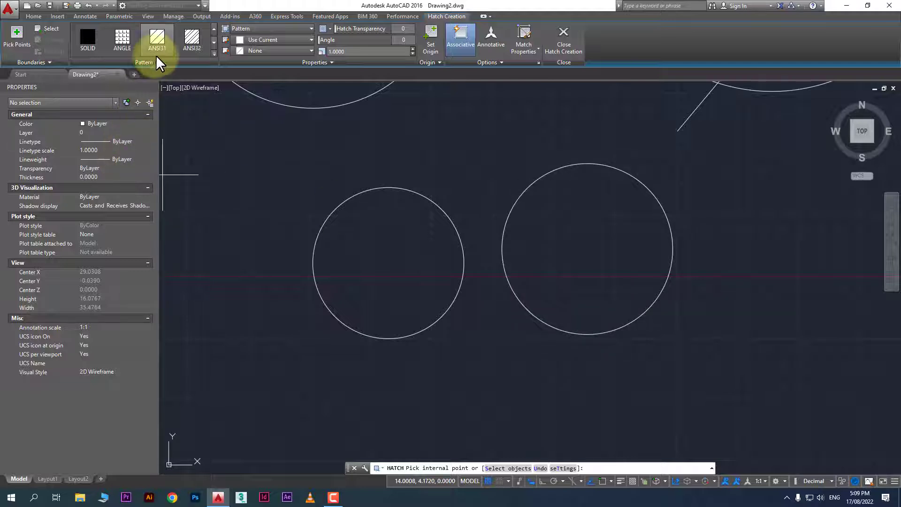
pyautogui.click(214, 53)
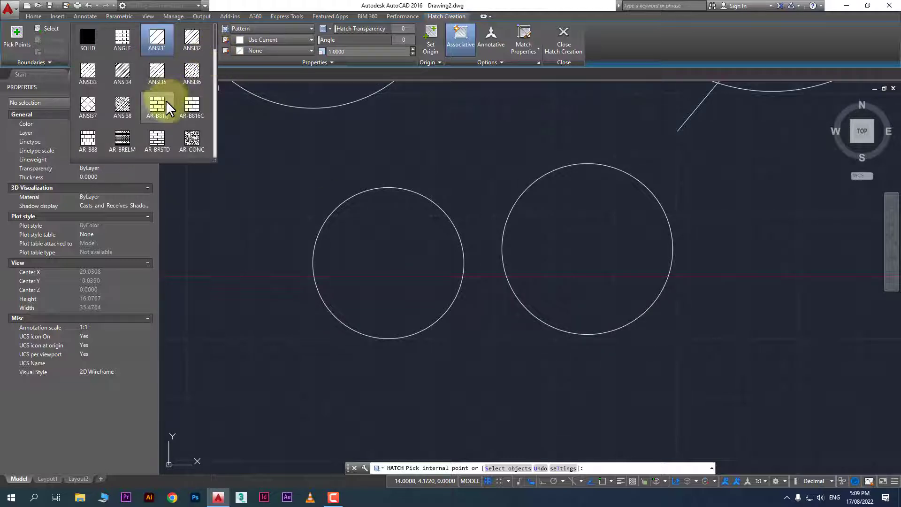
pyautogui.scroll(-1, 170, 100)
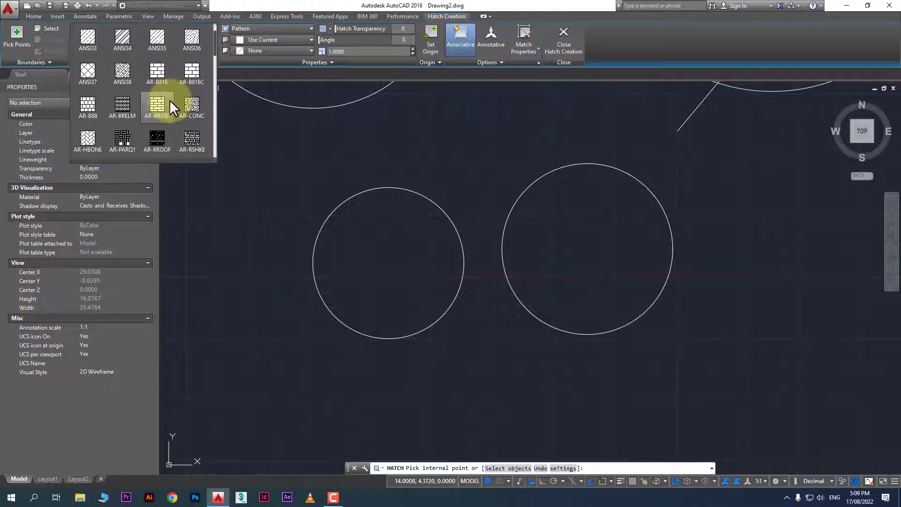
pyautogui.scroll(1, 170, 99)
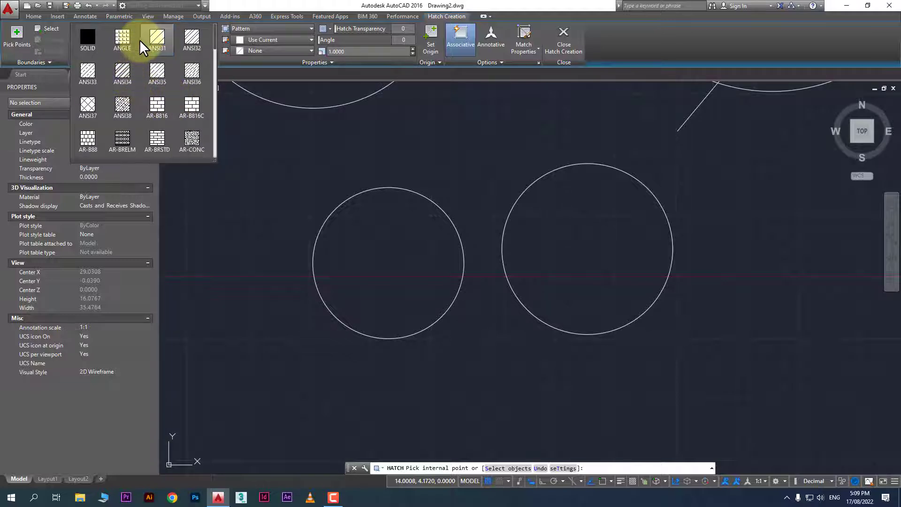
pyautogui.scroll(-1, 170, 104)
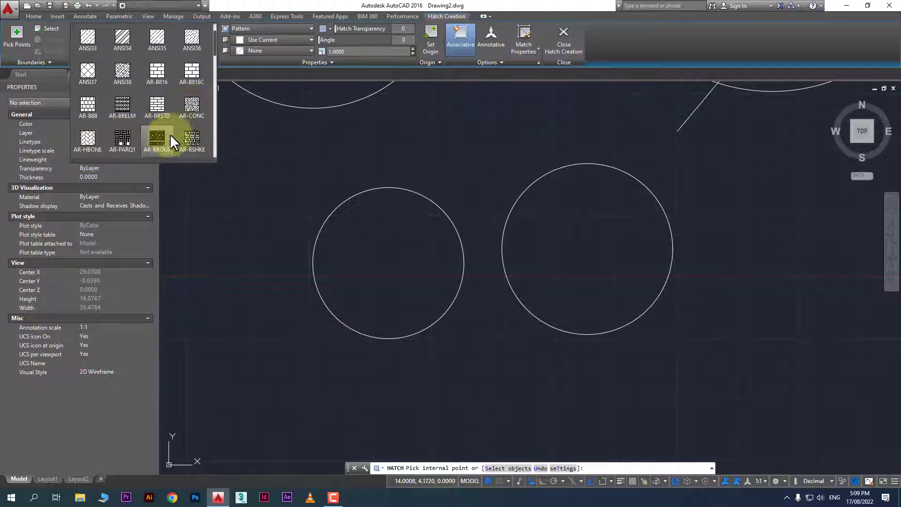
pyautogui.click(193, 106)
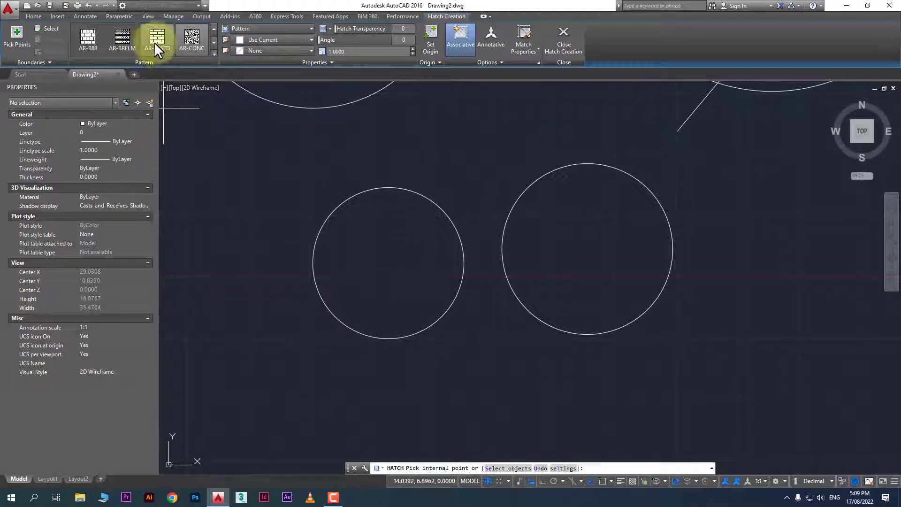
# - Switch the hatch pattern to ANSI32 and fill both new circles with it
pyautogui.click(214, 54)
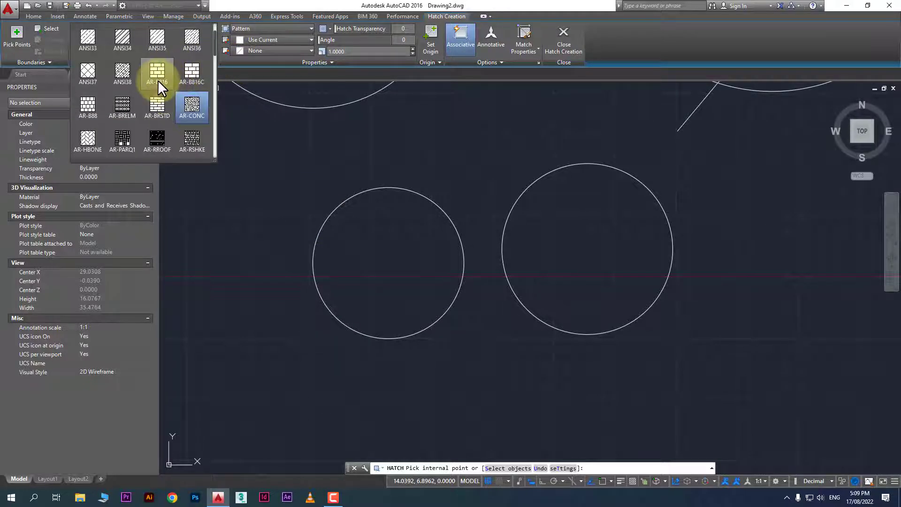
pyautogui.scroll(1, 157, 80)
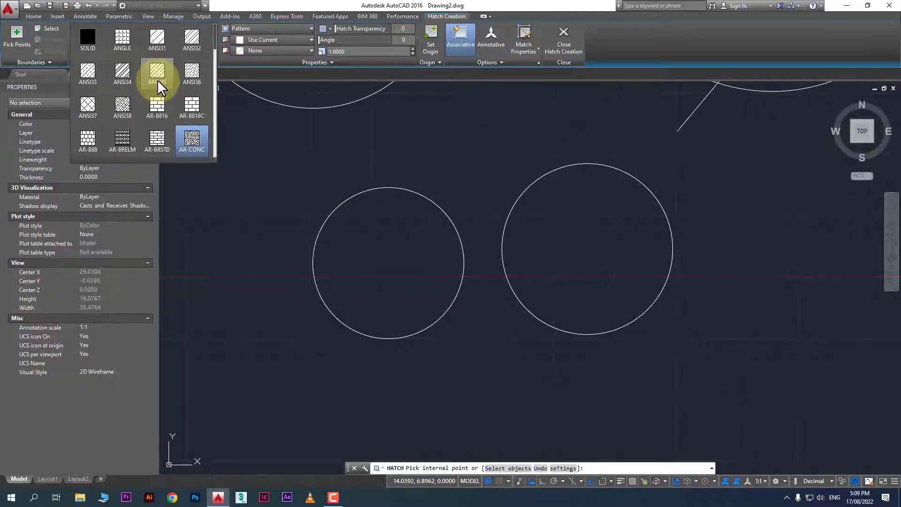
pyautogui.click(195, 41)
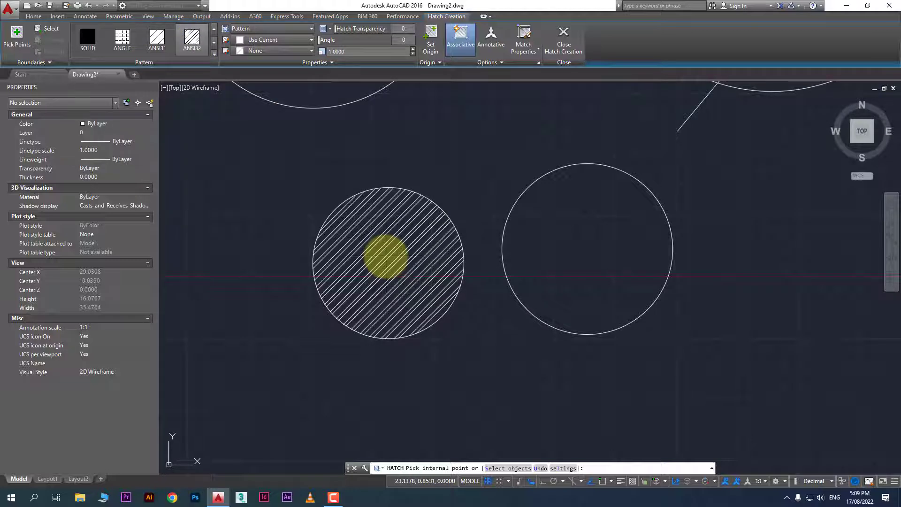
pyautogui.click(386, 256)
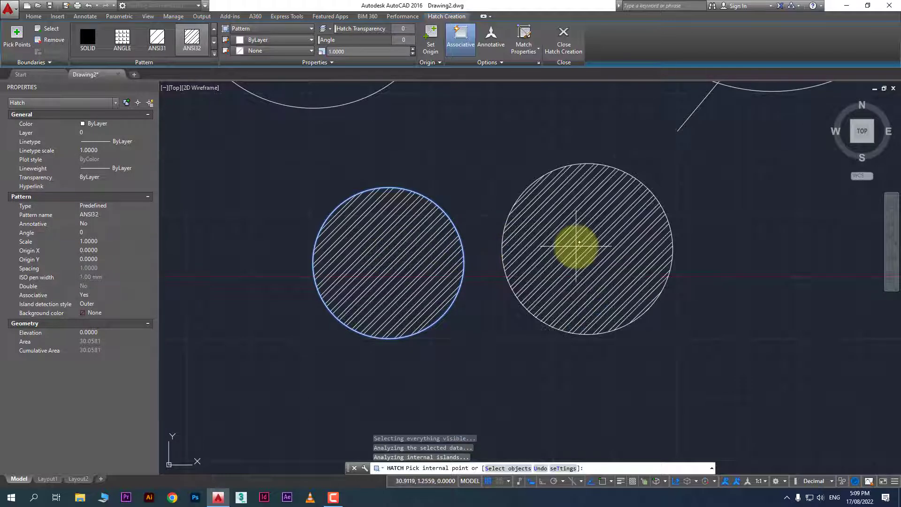
pyautogui.click(577, 244)
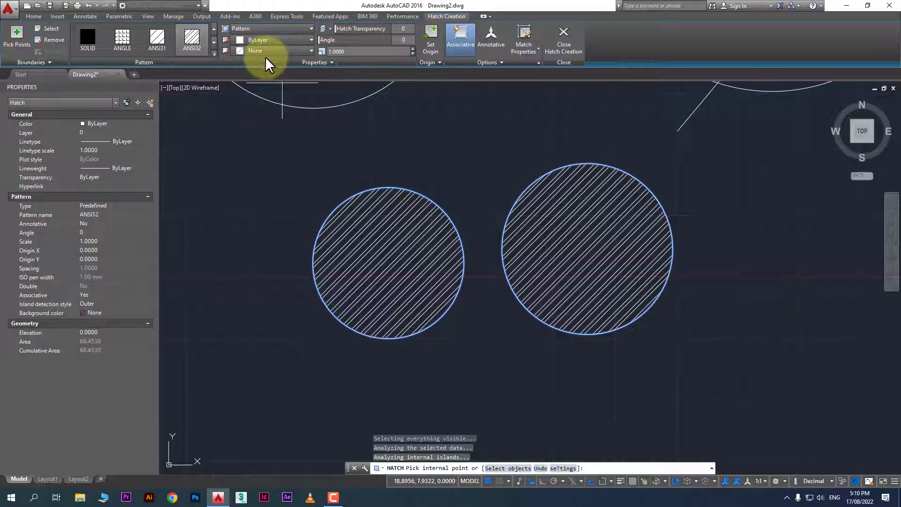
# - Keep the hatch type as Pattern, with black (0,0,0) hatch lines on a yellow (241,235,31) background
pyautogui.click(275, 28)
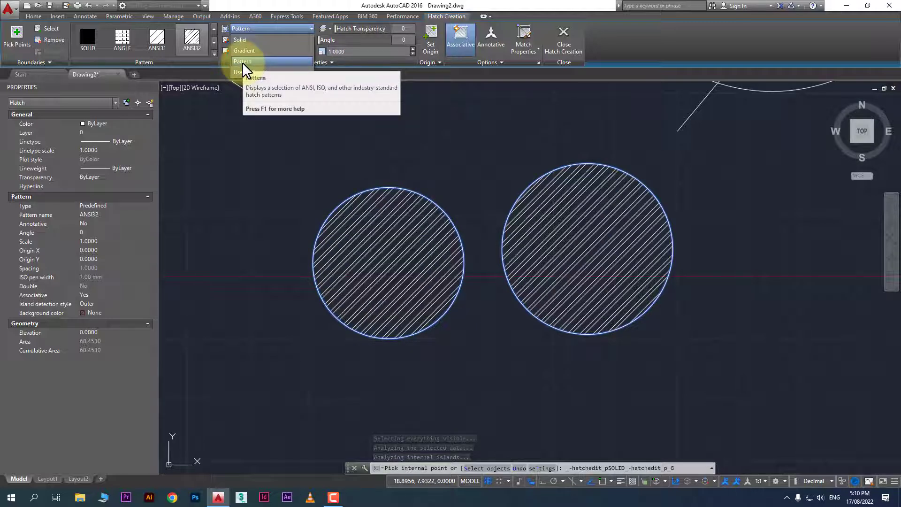
pyautogui.click(243, 63)
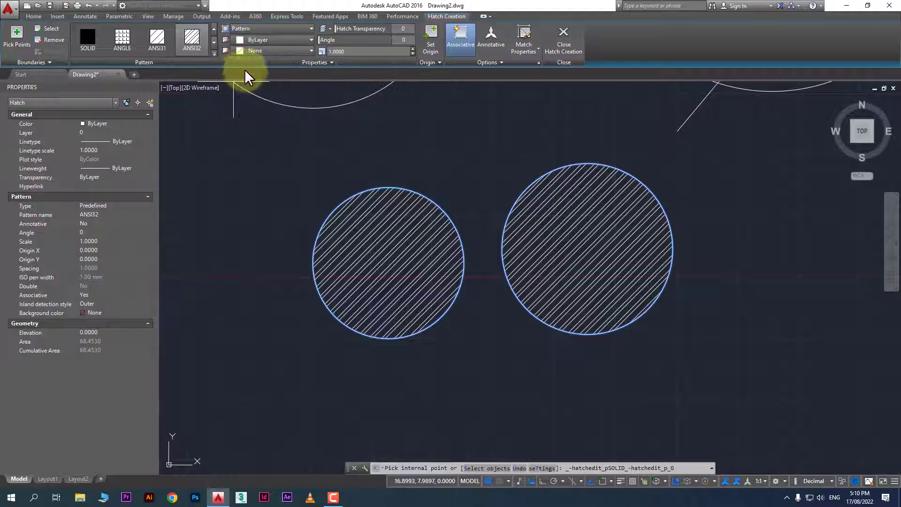
pyautogui.click(275, 41)
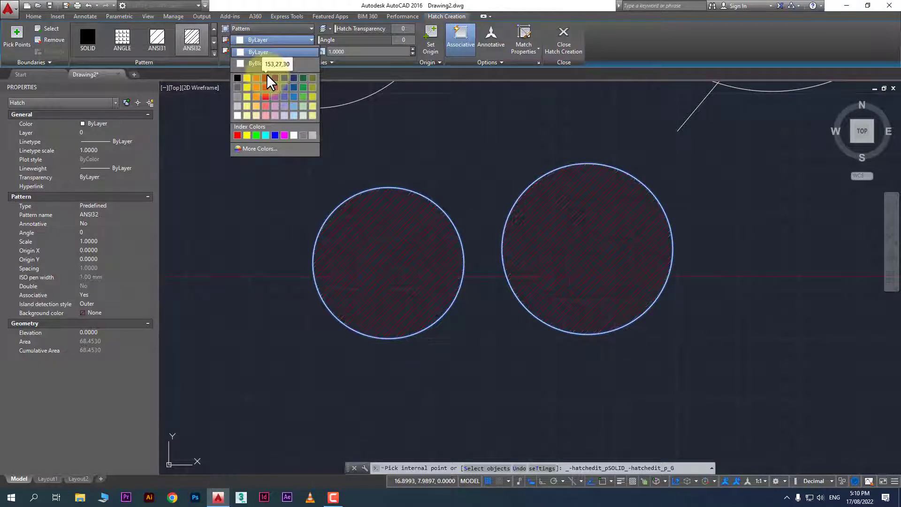
pyautogui.click(236, 78)
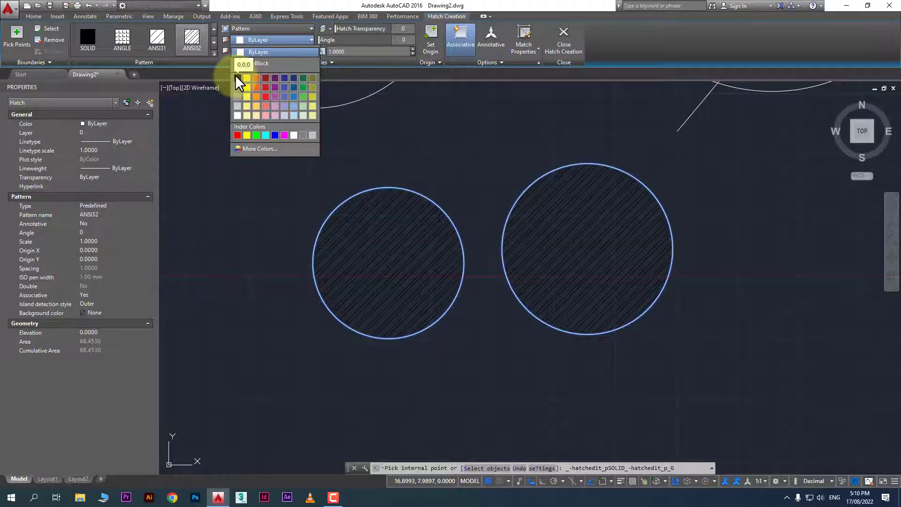
pyautogui.click(278, 51)
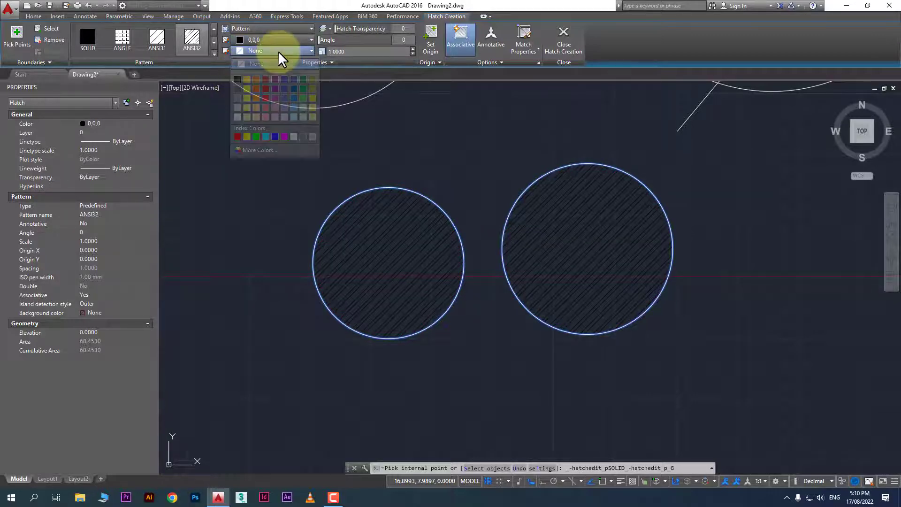
pyautogui.click(247, 88)
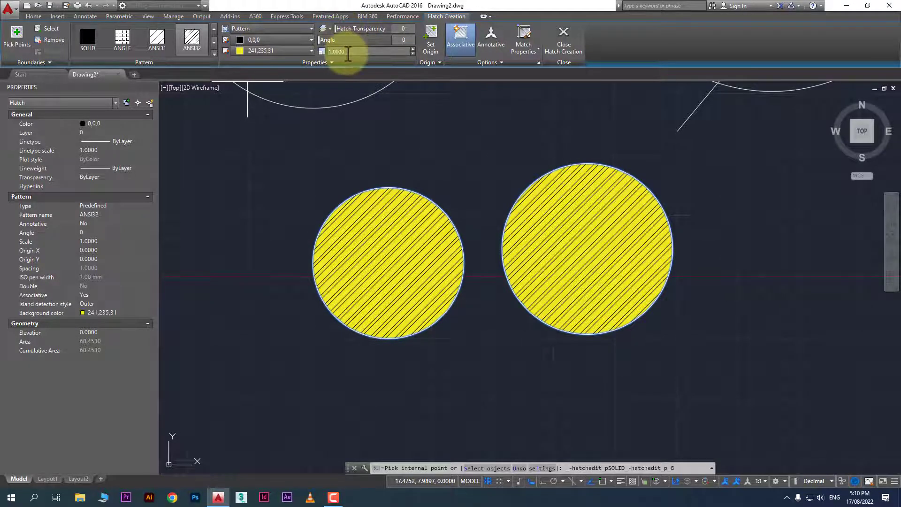
# - Increase the hatch pattern scale to 2.0000
pyautogui.click(412, 48)
pyautogui.click(412, 48)
pyautogui.click(412, 48)
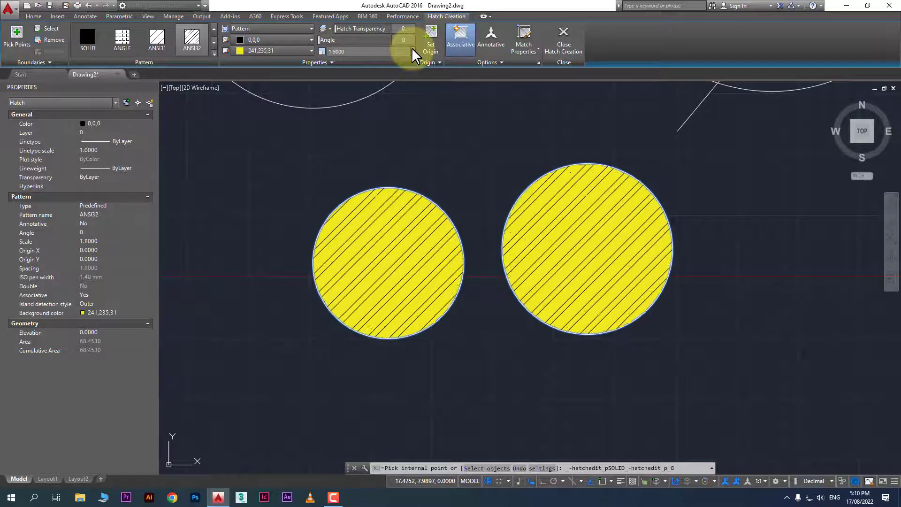
pyautogui.click(412, 48)
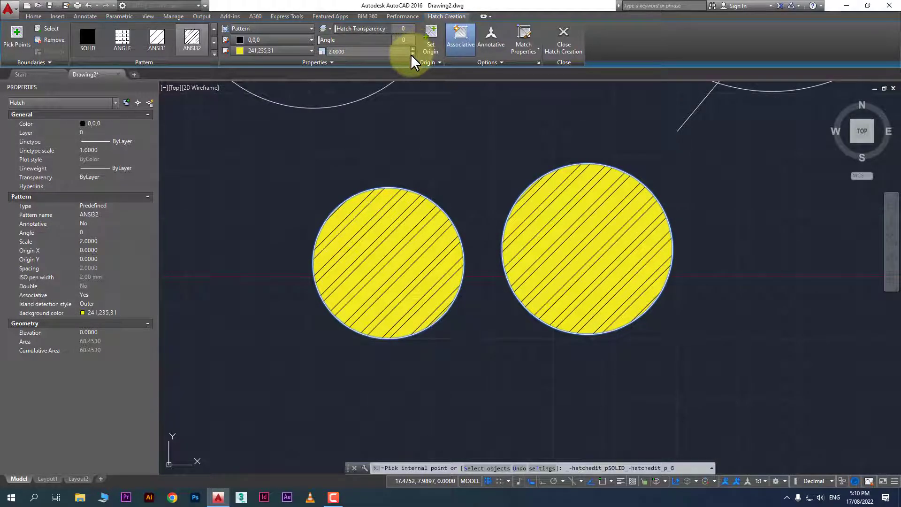
# - Reduce the hatch pattern scale to 0.8100 and rotate the pattern to an angle of 136
pyautogui.click(412, 54)
pyautogui.click(413, 53)
pyautogui.click(413, 54)
pyautogui.click(412, 54)
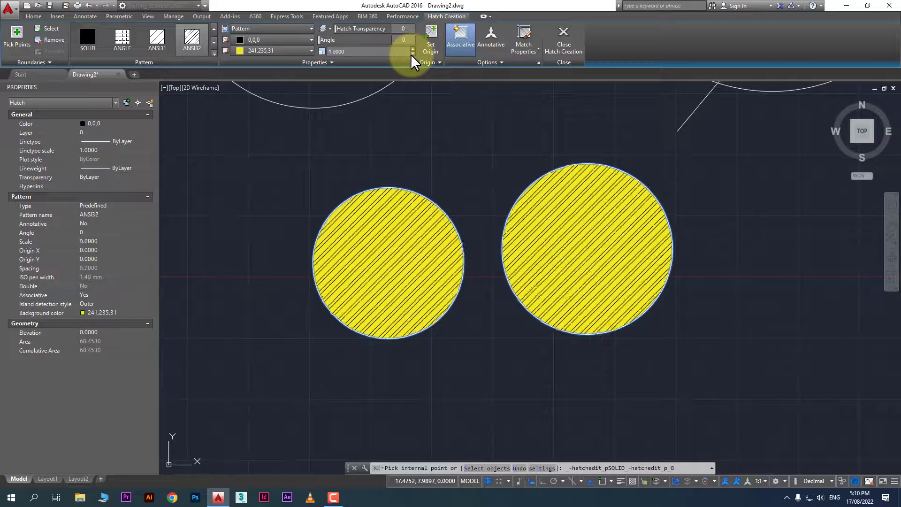
pyautogui.click(411, 54)
pyautogui.click(412, 54)
pyautogui.click(412, 54)
pyautogui.click(411, 54)
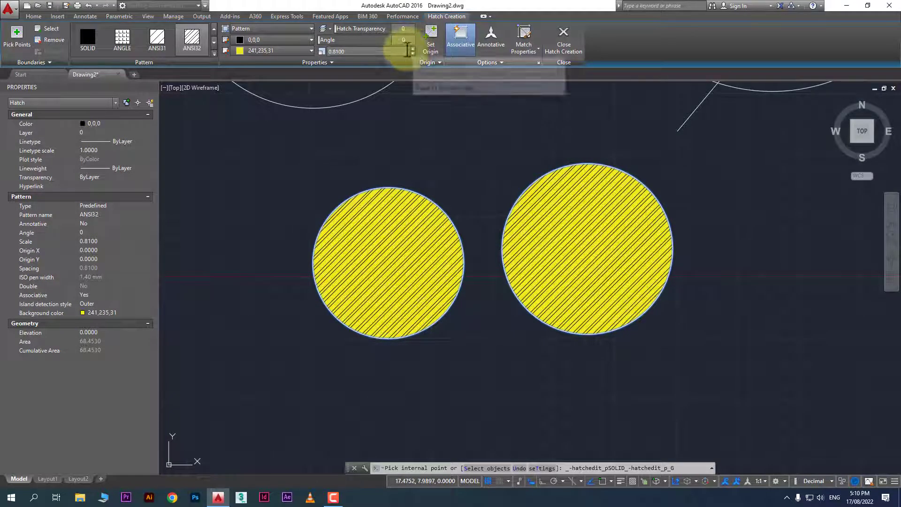
pyautogui.moveTo(322, 40); pyautogui.dragTo(358, 36)
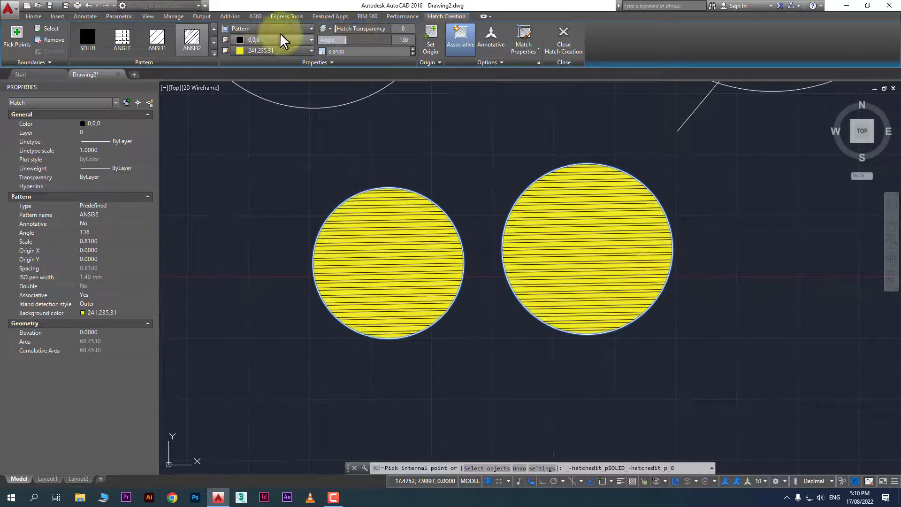
# - Change the hatch of both circles to the AR-B816C brick pattern and reduce its scale to 0.0790
pyautogui.click(214, 53)
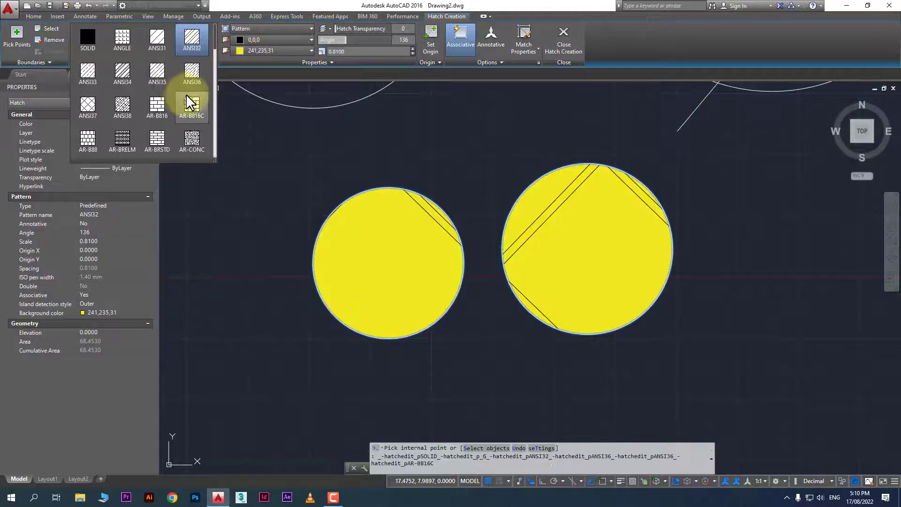
pyautogui.click(191, 104)
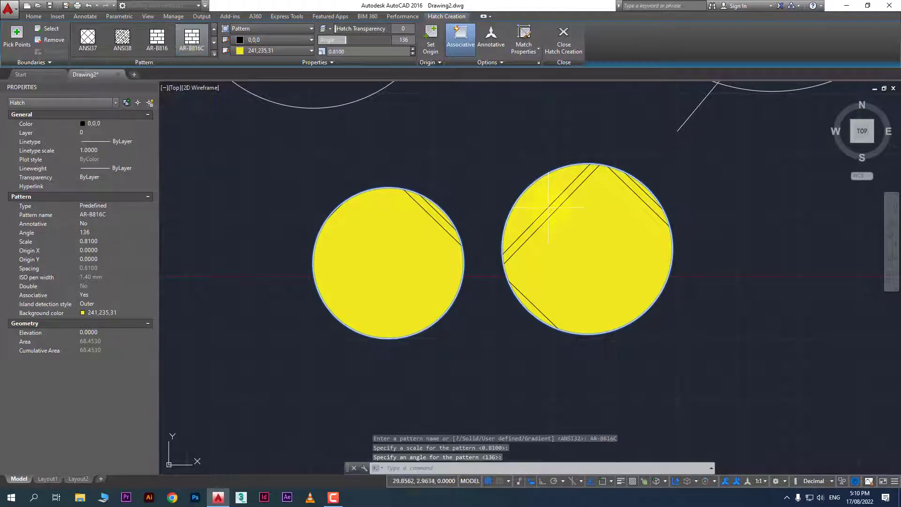
pyautogui.click(412, 53)
pyautogui.click(413, 54)
pyautogui.click(412, 54)
pyautogui.click(413, 53)
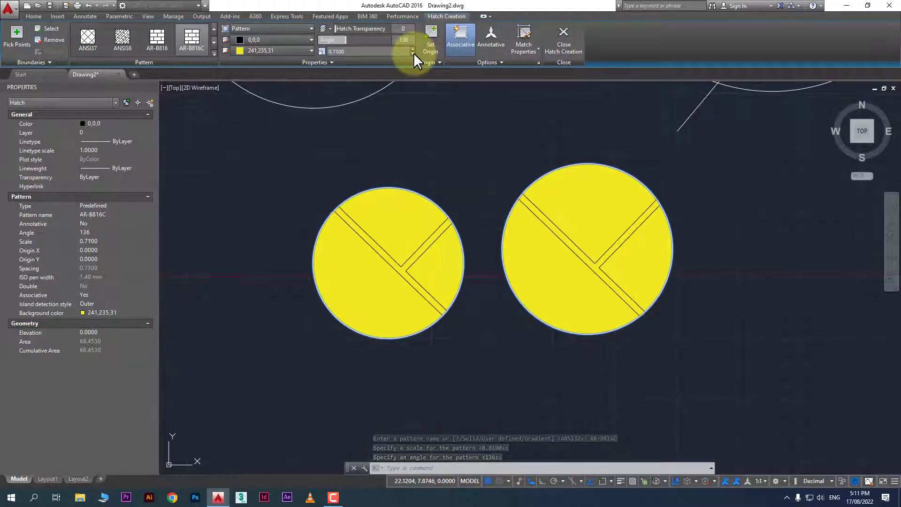
pyautogui.click(413, 53)
pyautogui.click(412, 53)
pyautogui.click(413, 54)
pyautogui.click(413, 53)
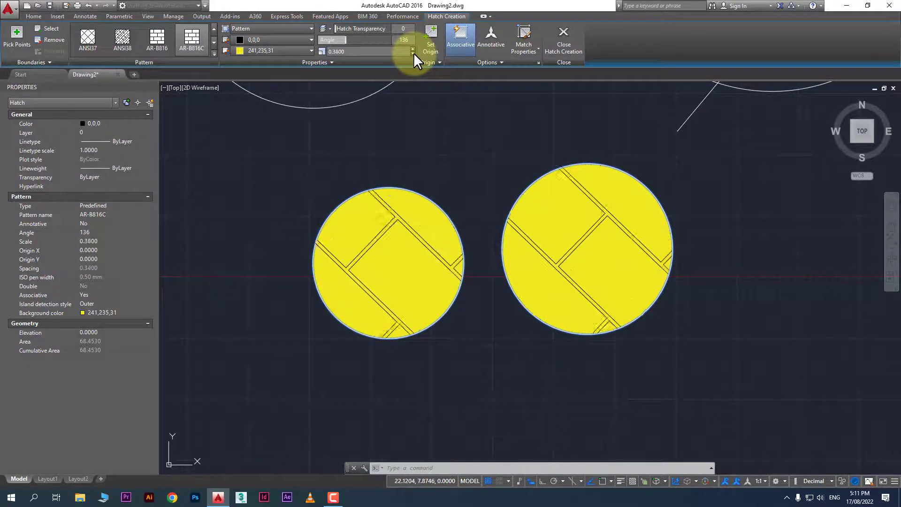
pyautogui.click(413, 54)
pyautogui.click(412, 53)
pyautogui.click(413, 54)
pyautogui.click(413, 53)
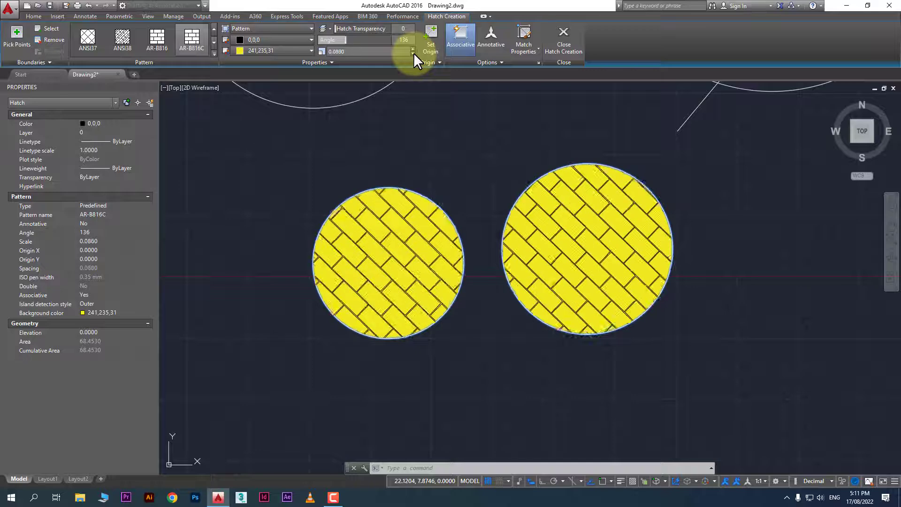
pyautogui.click(413, 53)
pyautogui.click(412, 53)
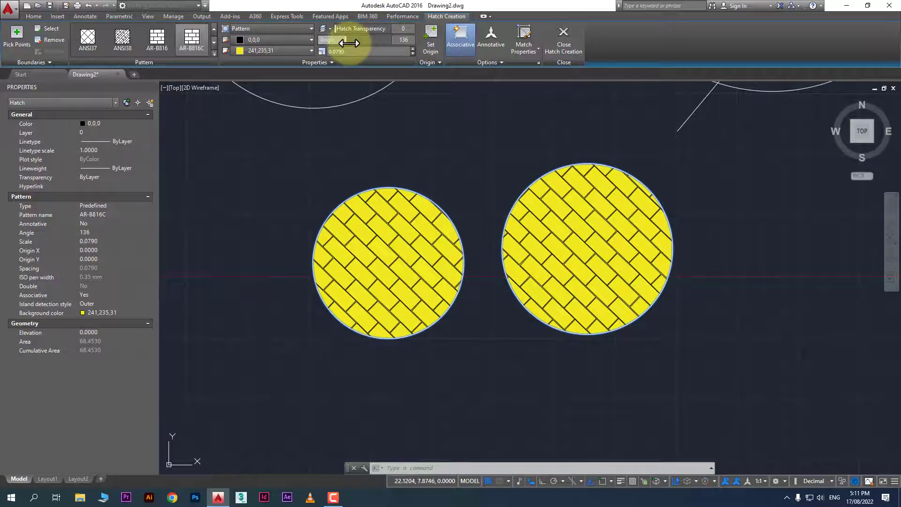
# - Rotate the brick hatch pattern of both circles to an angle of 90
pyautogui.moveTo(348, 43); pyautogui.dragTo(331, 41)
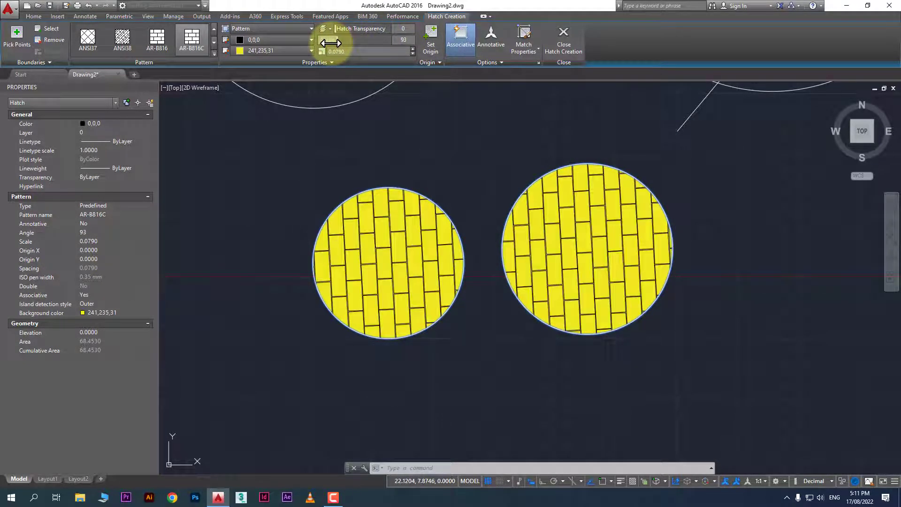
pyautogui.click(405, 40)
pyautogui.write('90')
pyautogui.press('Return')
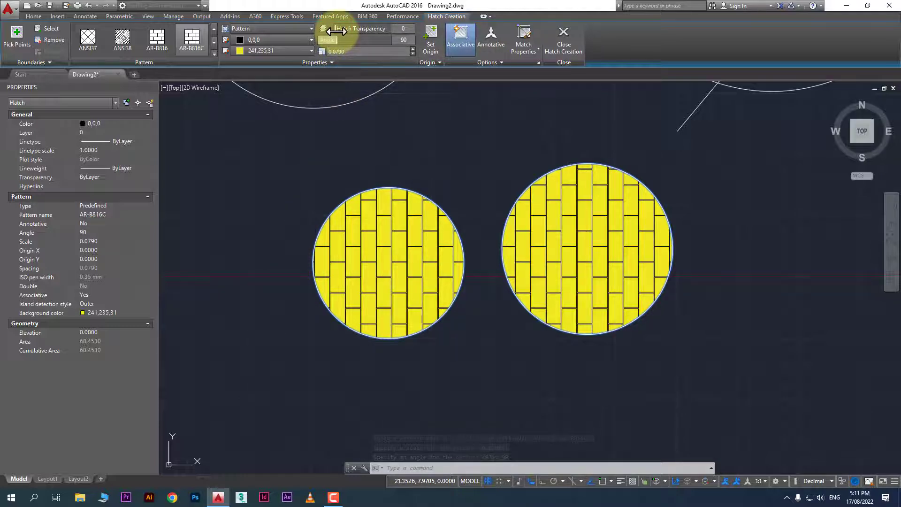
# - Raise the transparency of the brick hatch to 45
pyautogui.moveTo(337, 31)
pyautogui.mouseDown()
pyautogui.moveTo(368, 29)
pyautogui.moveTo(341, 29)
pyautogui.mouseUp()
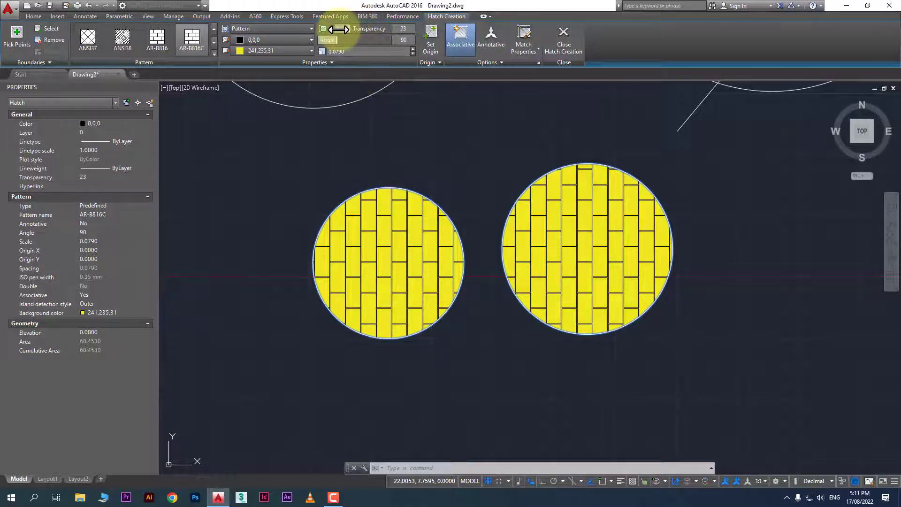
pyautogui.click(533, 295)
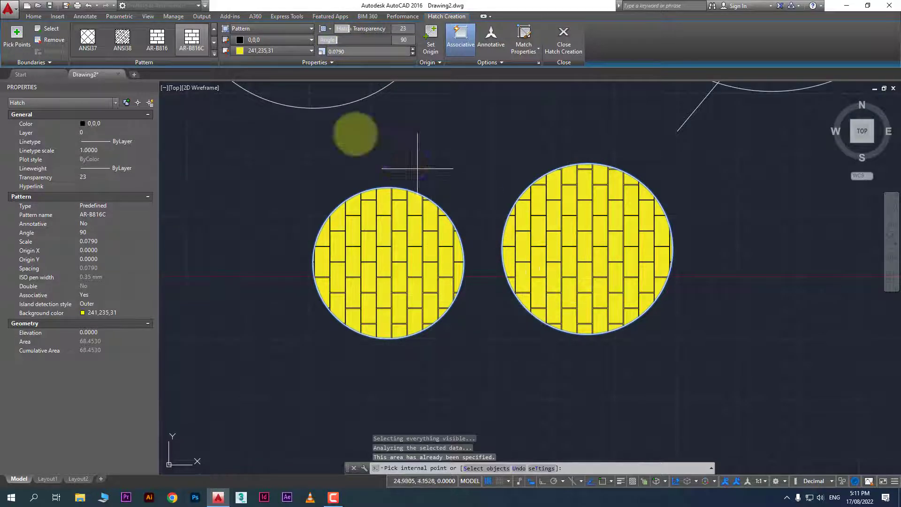
pyautogui.moveTo(348, 29); pyautogui.dragTo(368, 28)
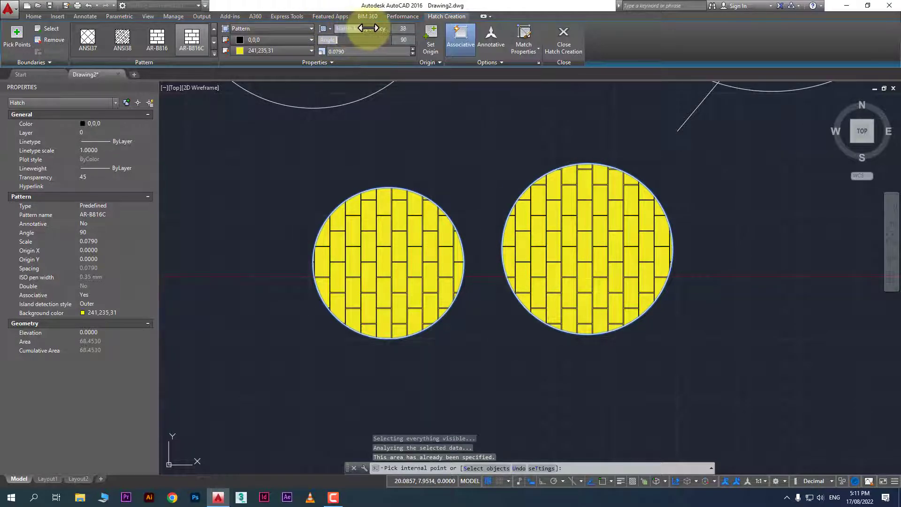
# - Set the hatch colour to 34,52,110, transparency to 34 and angle to 132, and finish creating the hatch
pyautogui.click(254, 38)
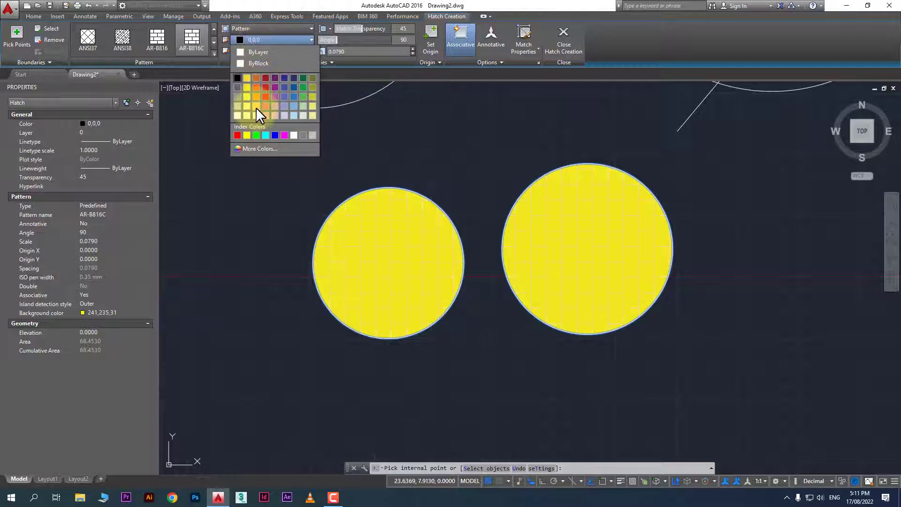
pyautogui.click(292, 77)
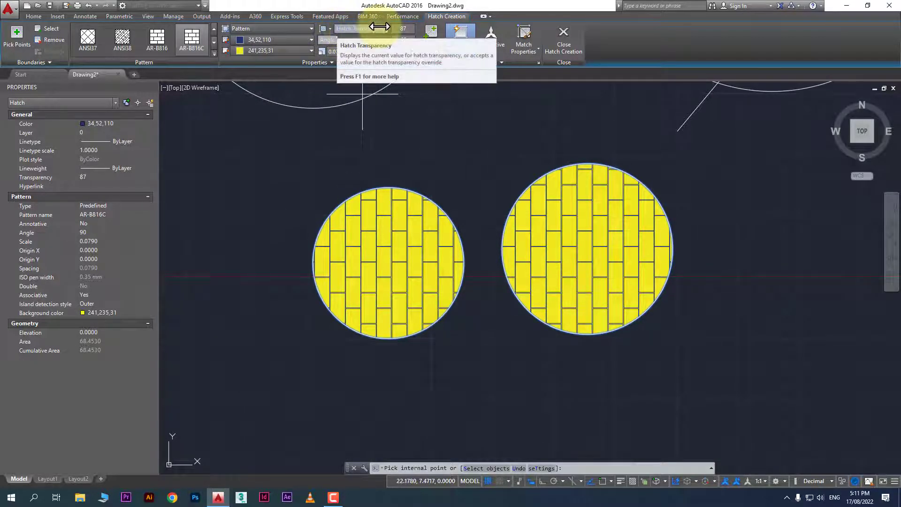
pyautogui.moveTo(376, 27); pyautogui.dragTo(350, 39)
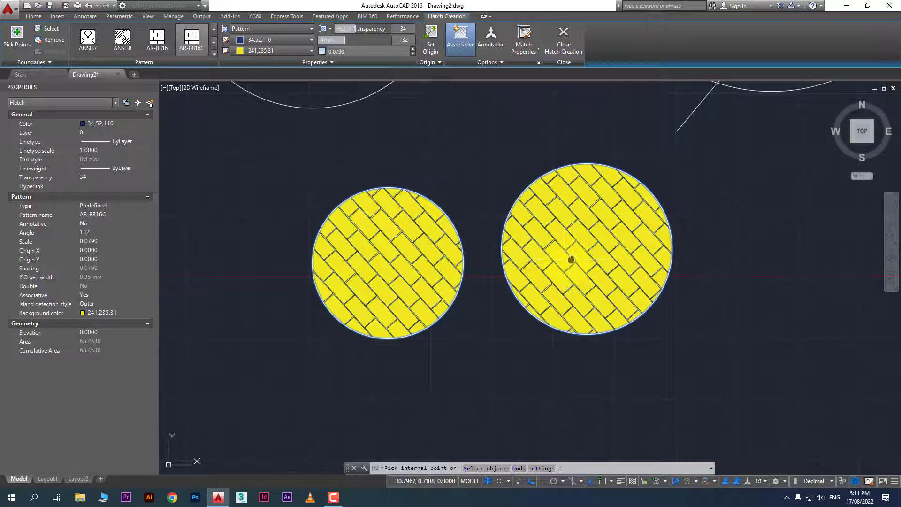
pyautogui.moveTo(571, 259); pyautogui.dragTo(521, 277, button='middle')
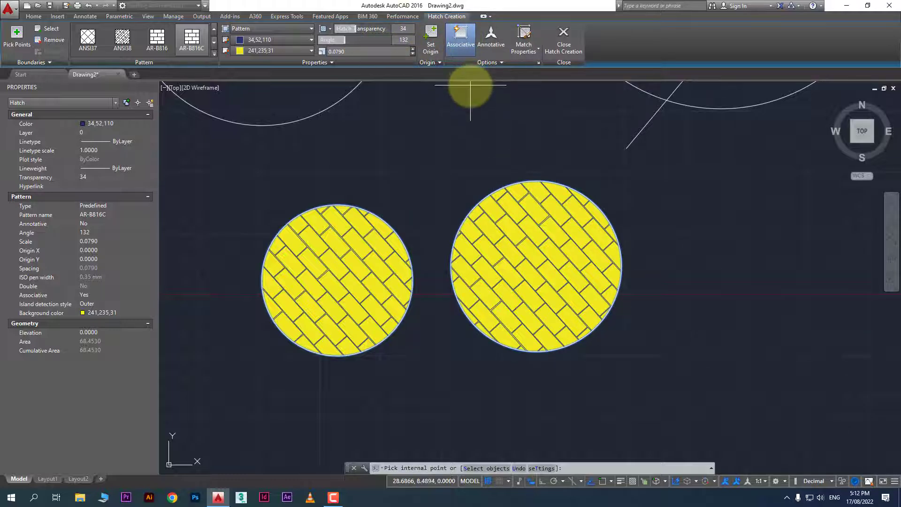
pyautogui.click(567, 46)
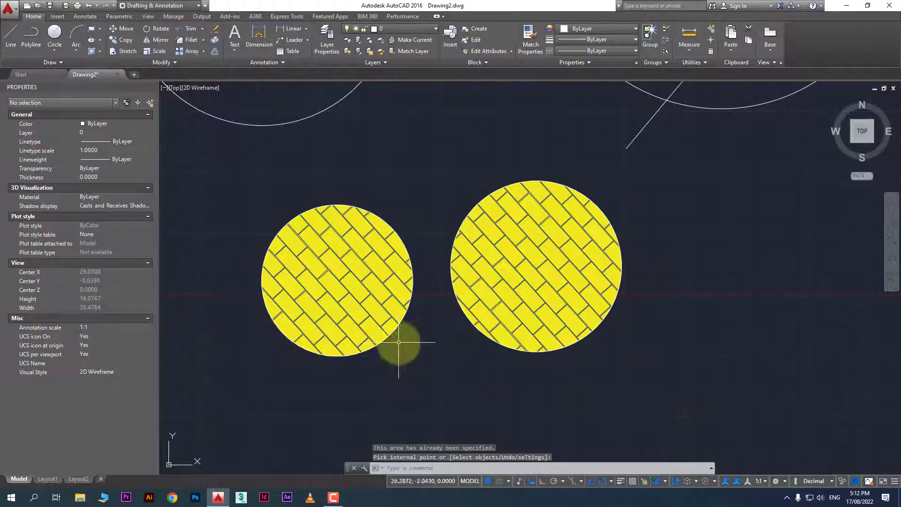
# - Try enlarging the right hatched circle to a radius of about 5.37 by stretching its upper quadrant, and undo the stretch
pyautogui.click(332, 282)
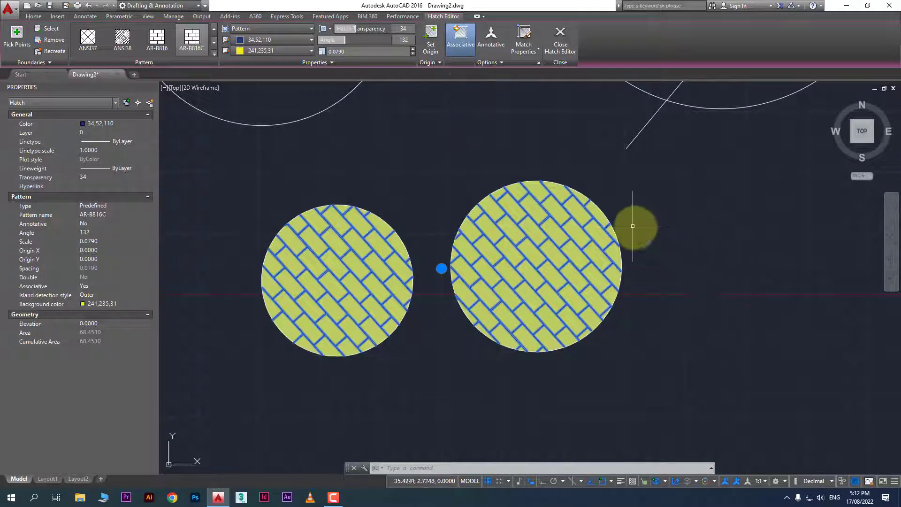
pyautogui.press('Escape')
pyautogui.click(601, 203)
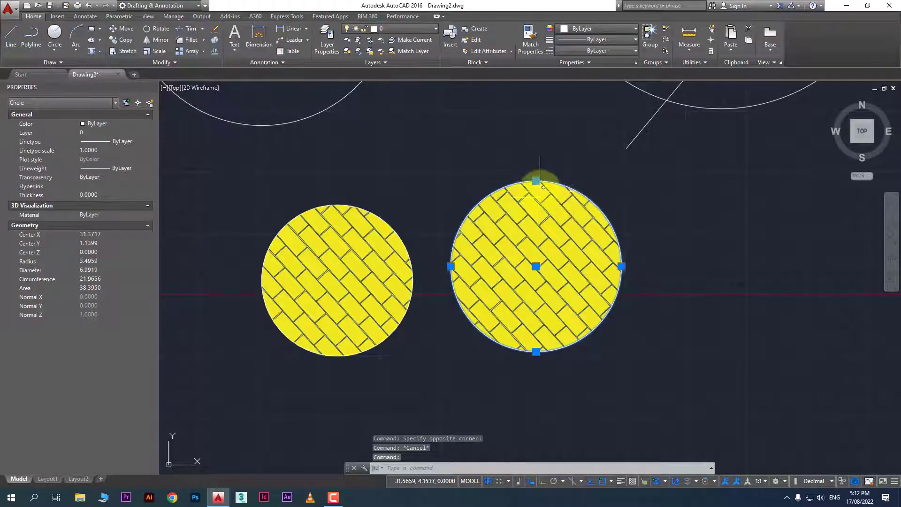
pyautogui.click(536, 181)
pyautogui.click(535, 135)
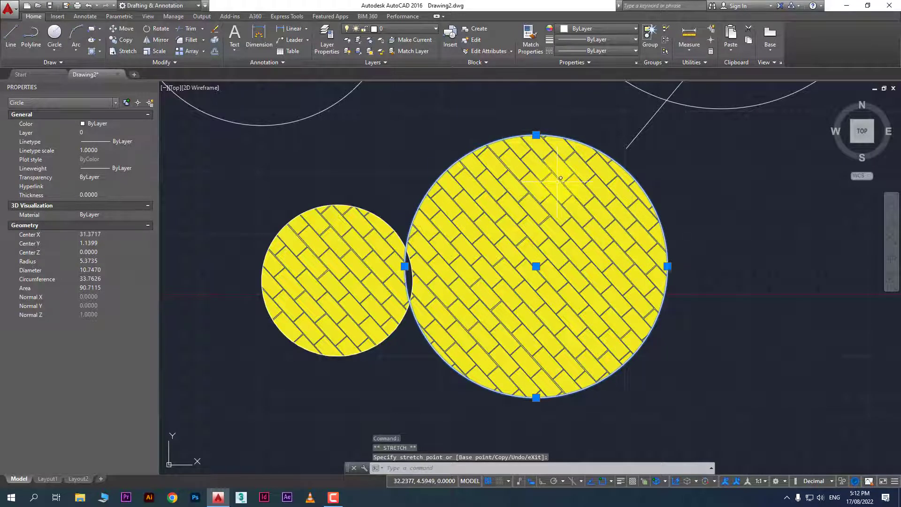
pyautogui.hotkey('ctrl', 'z')
# - Enlarge the left hatched circle to a radius of about 4 by stretching its upper quadrant point
pyautogui.click(466, 185)
pyautogui.click(378, 220)
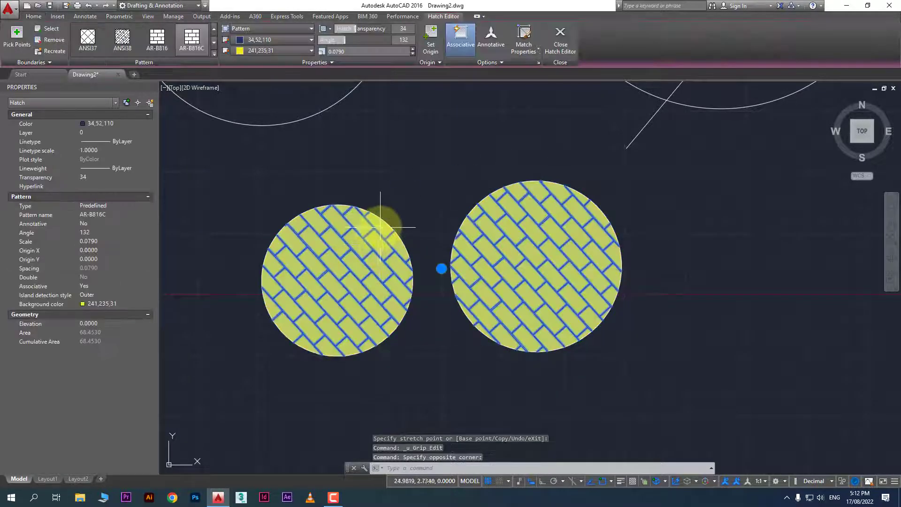
pyautogui.click(332, 206)
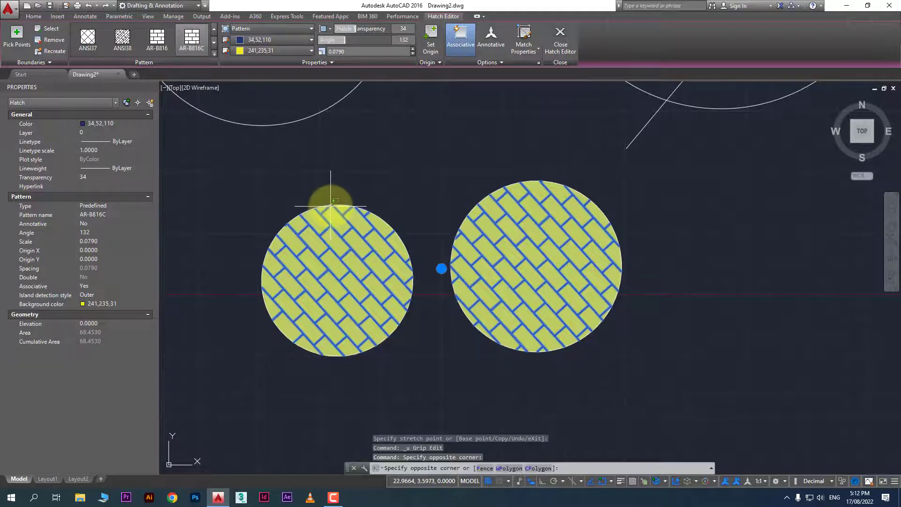
pyautogui.click(336, 202)
pyautogui.click(337, 205)
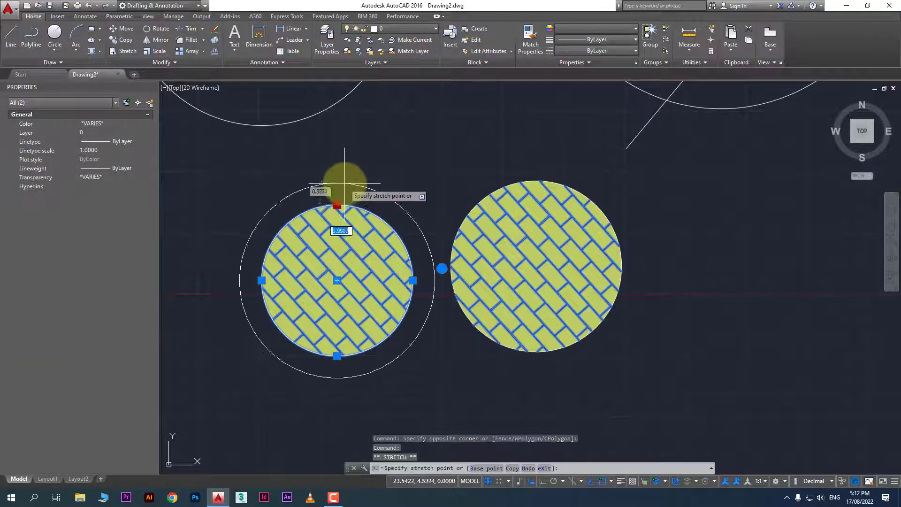
pyautogui.click(345, 183)
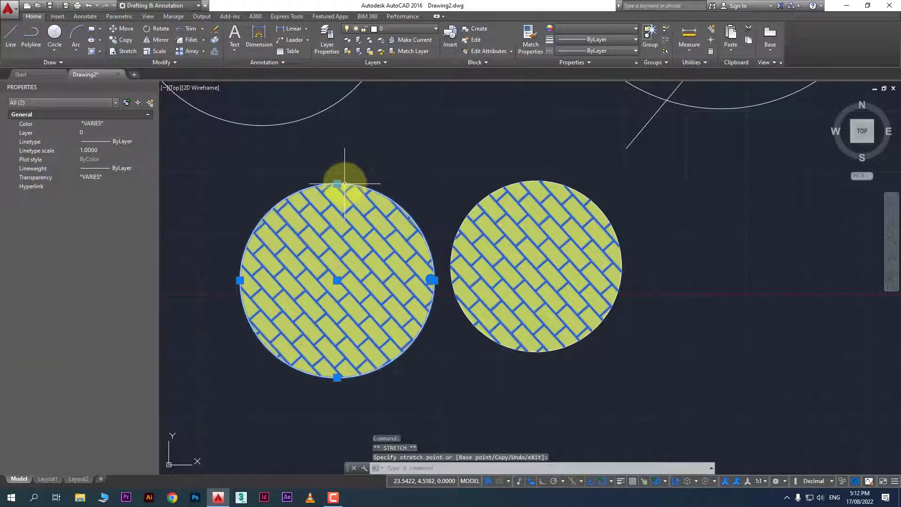
# - Split the combined hatch of the two circles into individual hatch objects with Separate Hatches
pyautogui.click(549, 165)
pyautogui.click(529, 189)
pyautogui.press('Escape')
pyautogui.click(506, 230)
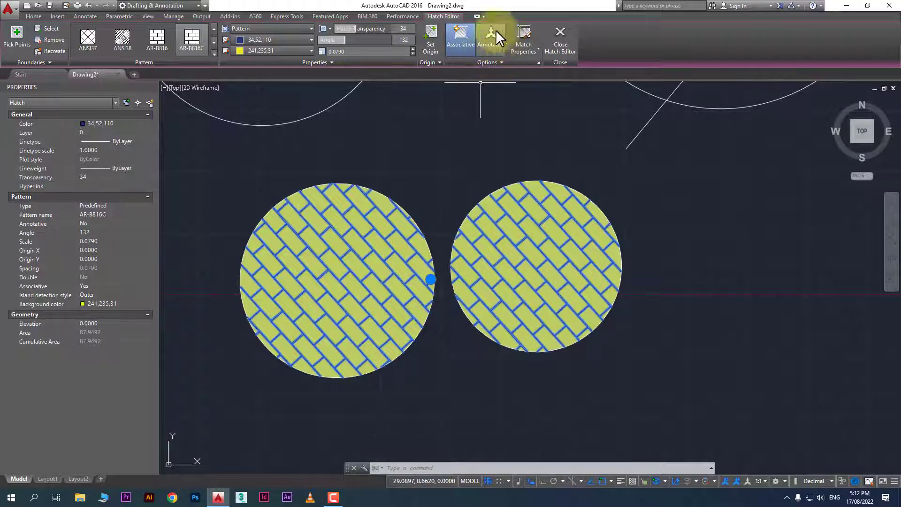
pyautogui.click(497, 63)
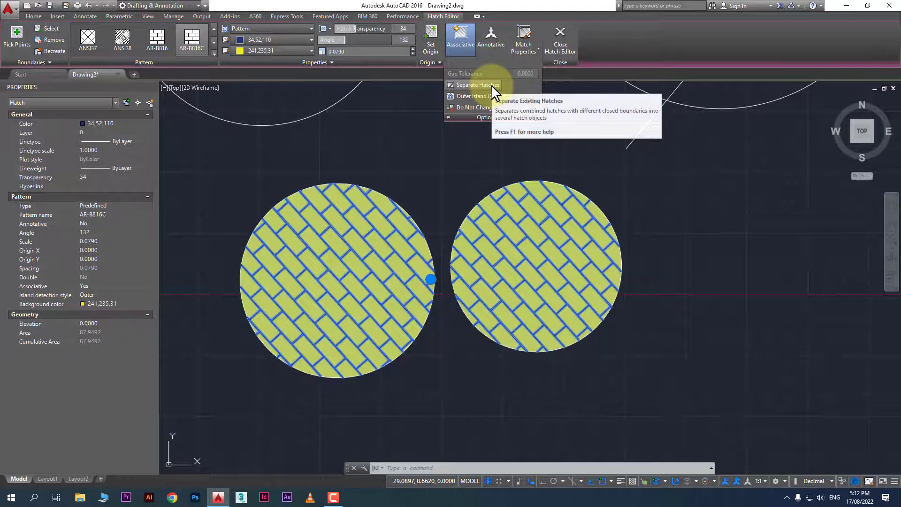
pyautogui.click(491, 84)
# - Select the hatches of the two circles individually to check whether they are independent objects, and clear the selection
pyautogui.click(622, 362)
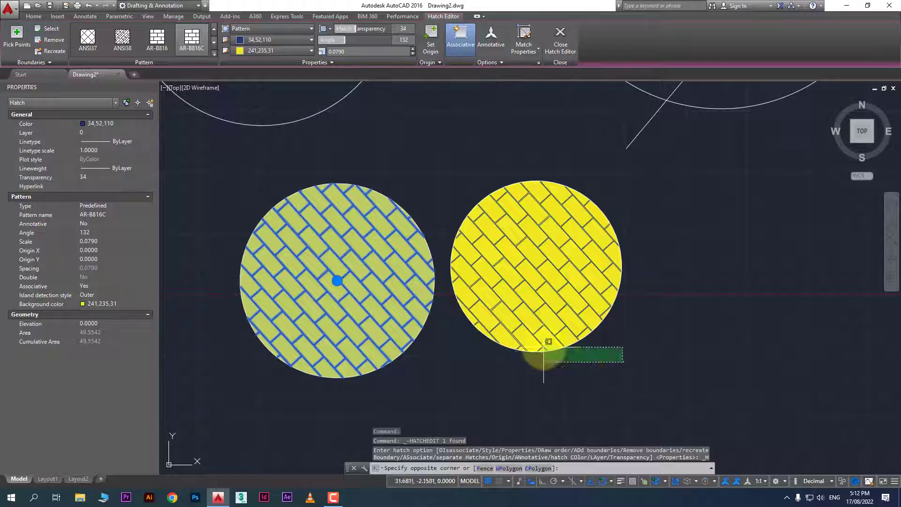
pyautogui.click(517, 269)
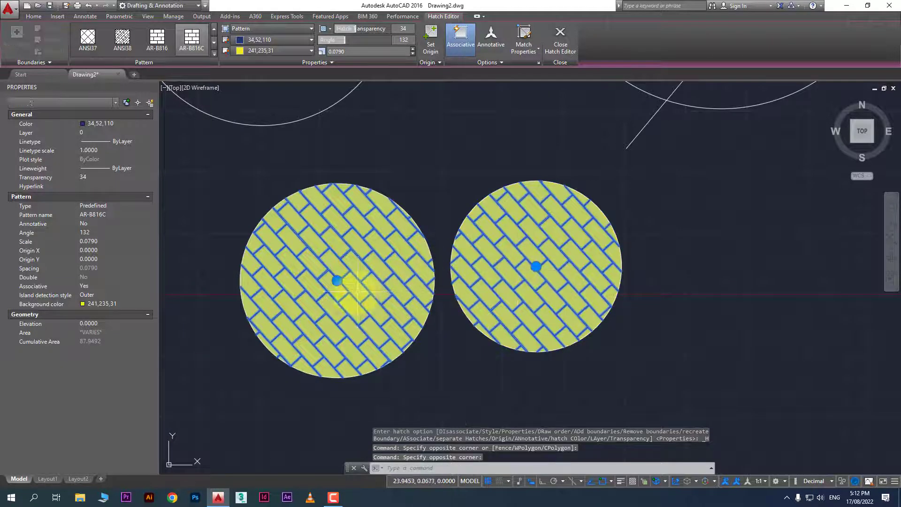
pyautogui.press('Escape')
pyautogui.click(350, 288)
pyautogui.press('Escape')
pyautogui.click(592, 293)
pyautogui.press('Escape')
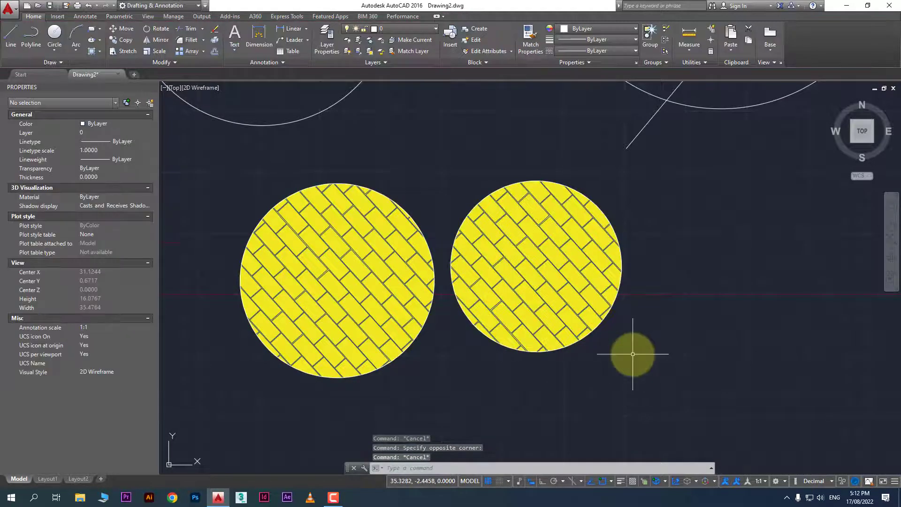
# - Draw a roughly square rectangle in the empty area to the right of the two hatched circles
pyautogui.scroll(-3, 633, 354)
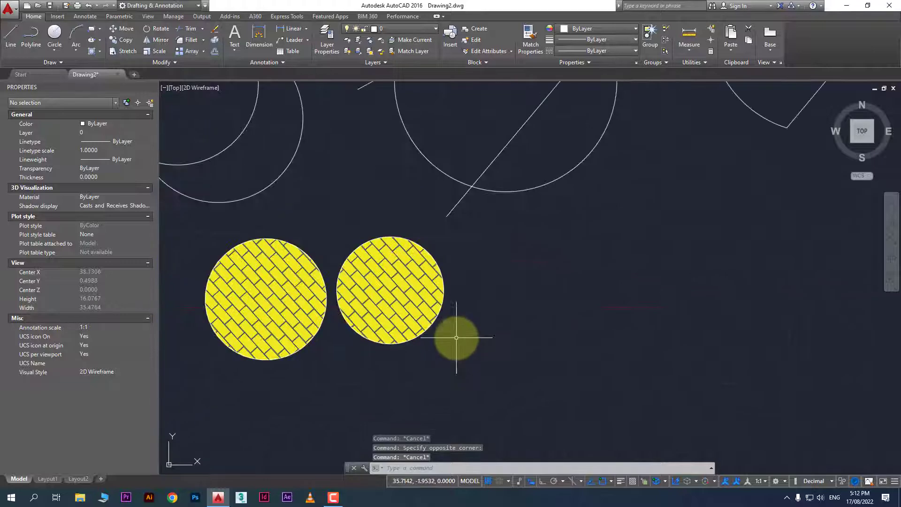
pyautogui.click(50, 52)
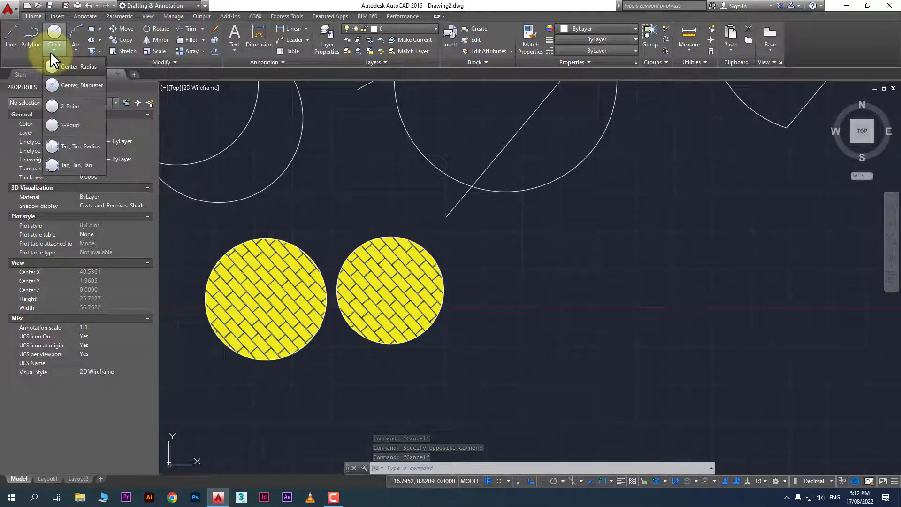
pyautogui.click(91, 29)
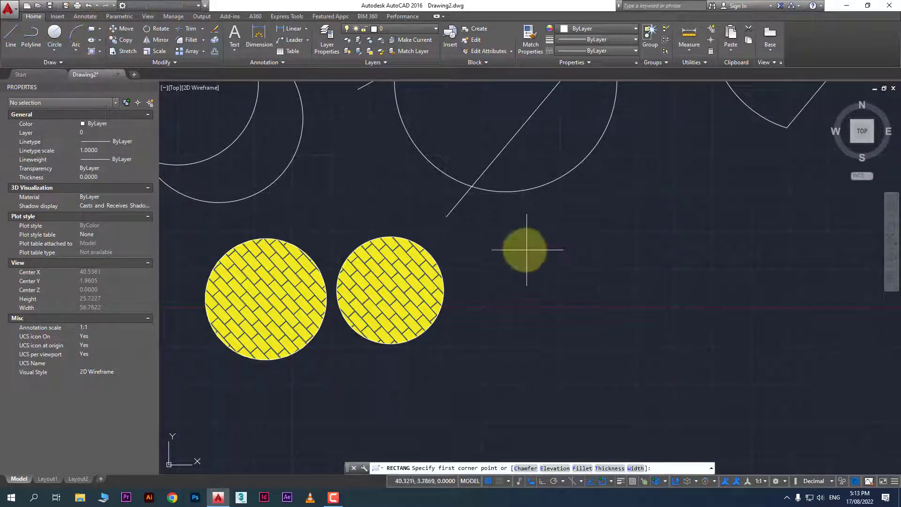
pyautogui.click(524, 248)
pyautogui.click(680, 406)
# - Set up a new Gradient hatch with 242,113,114 as the first colour and 88,186,72 as the second
pyautogui.scroll(3, 526, 297)
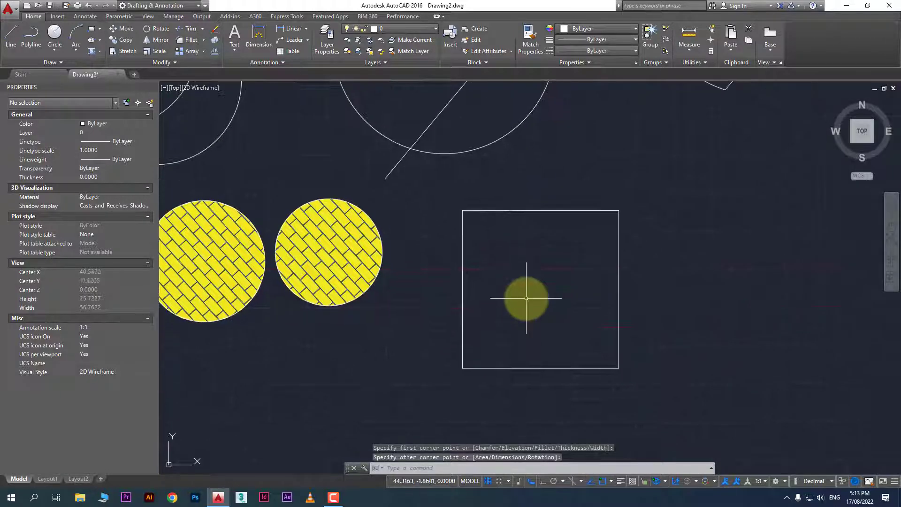
pyautogui.write('h')
pyautogui.press('Return')
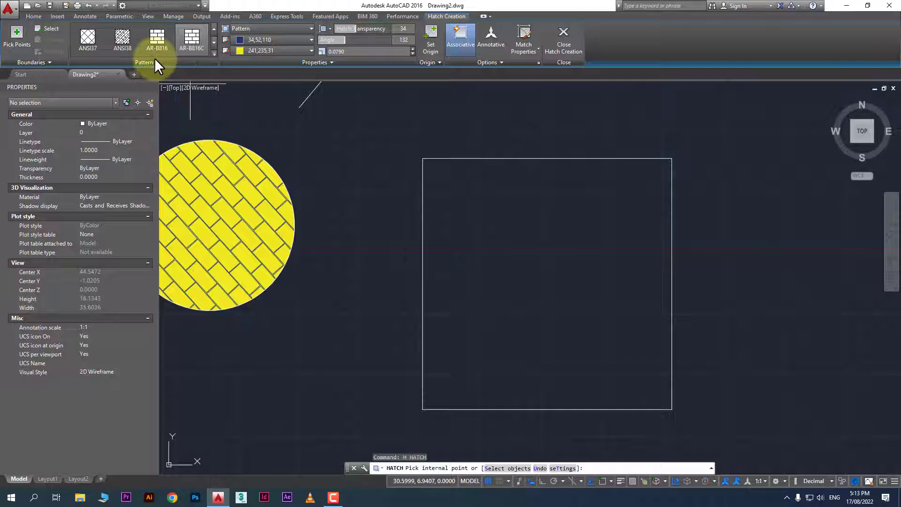
pyautogui.click(306, 26)
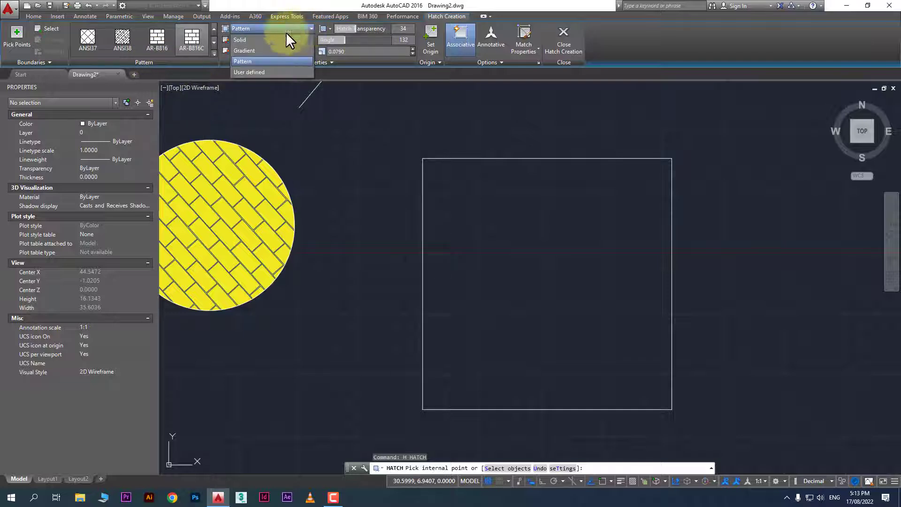
pyautogui.click(248, 48)
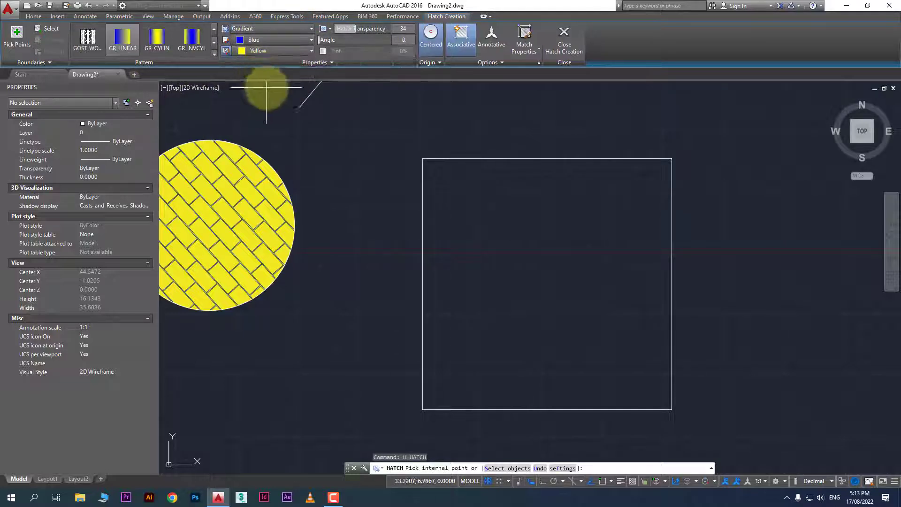
pyautogui.click(268, 40)
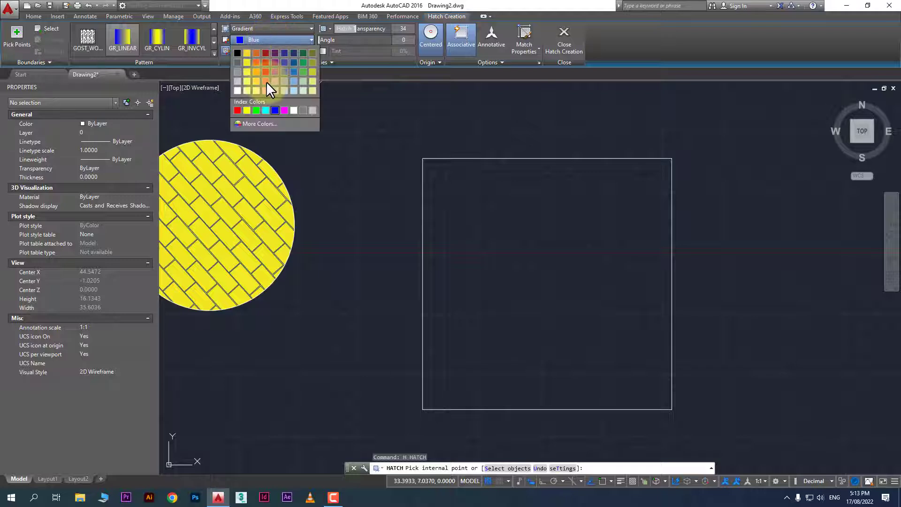
pyautogui.click(264, 78)
pyautogui.click(273, 49)
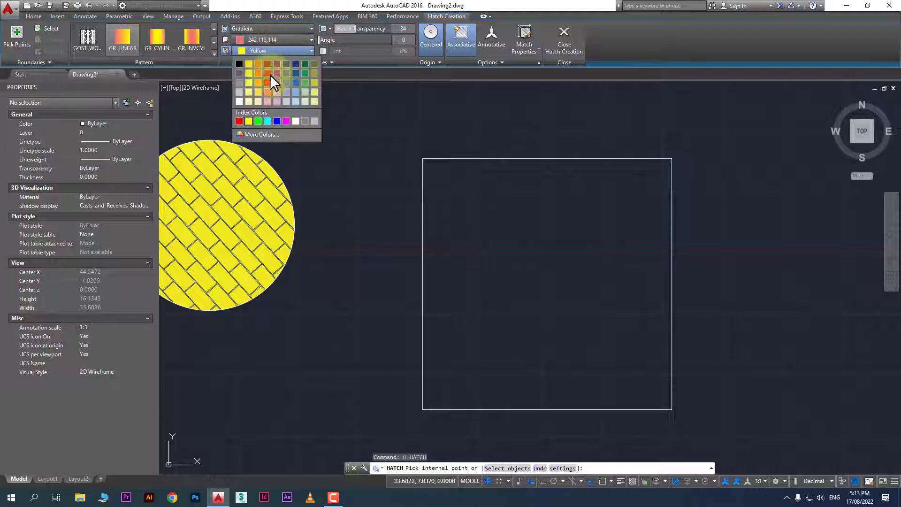
pyautogui.click(308, 83)
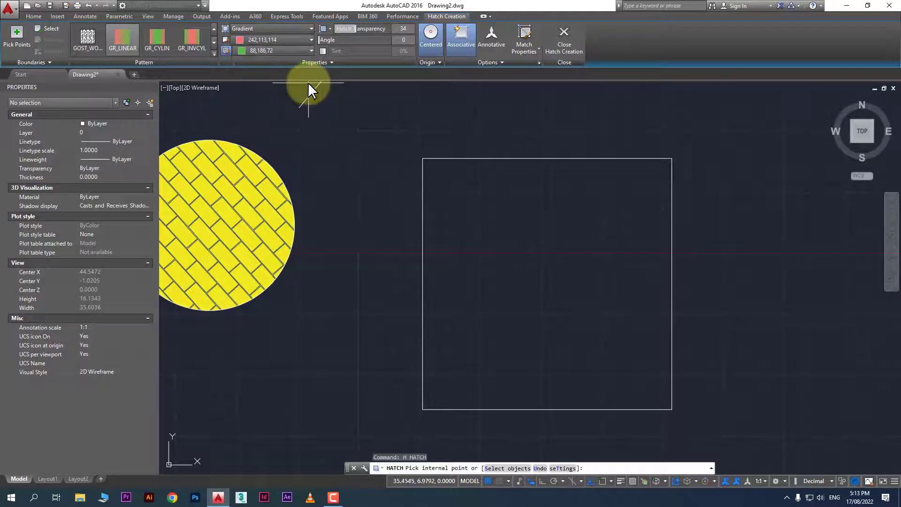
# - Choose the GR_CURVED gradient pattern and fill the inside of the rectangle with it
pyautogui.click(213, 42)
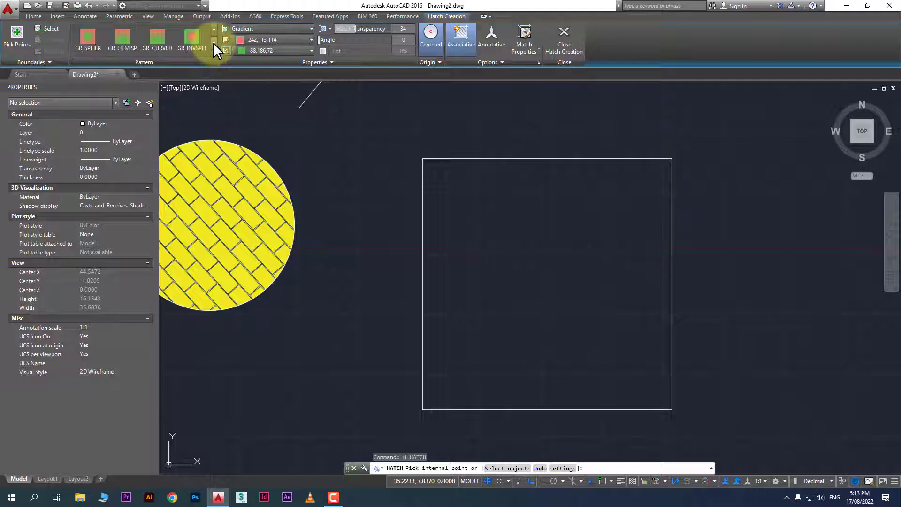
pyautogui.click(162, 41)
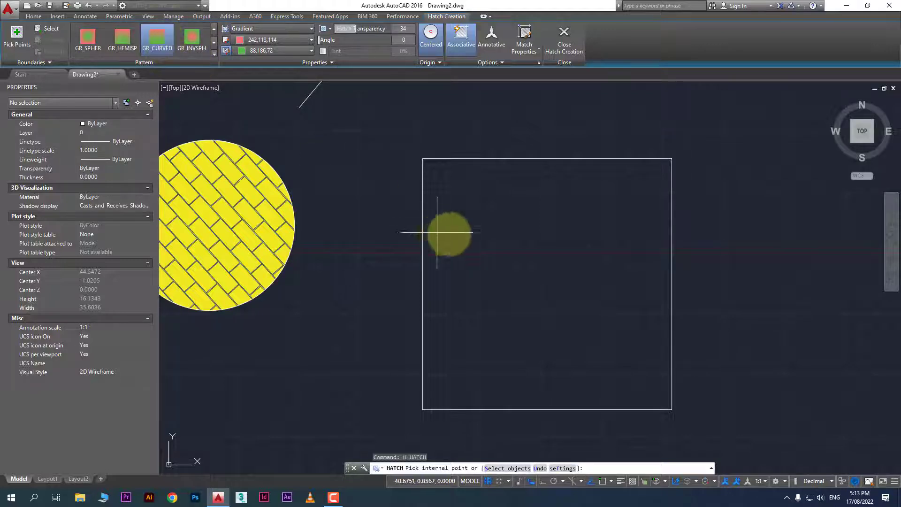
pyautogui.click(493, 243)
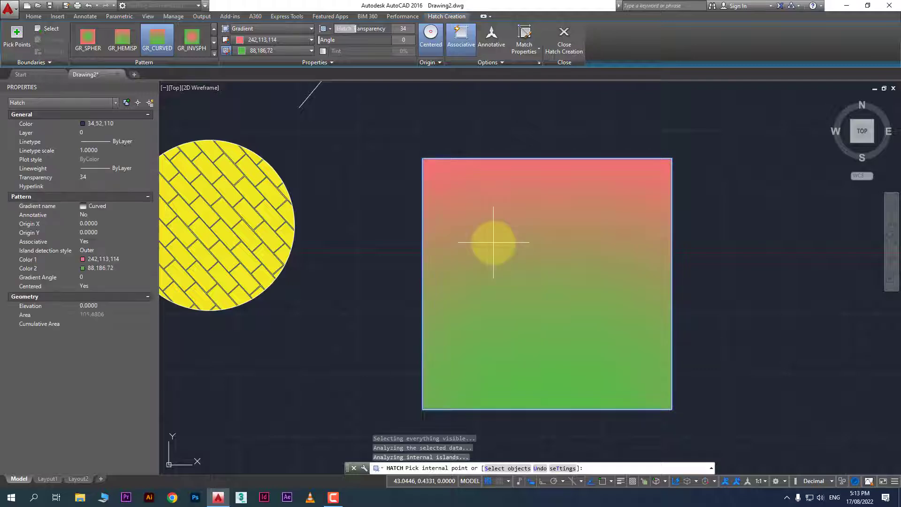
# - Turn off associativity for the square's gradient hatch and finish creating it
pyautogui.click(459, 39)
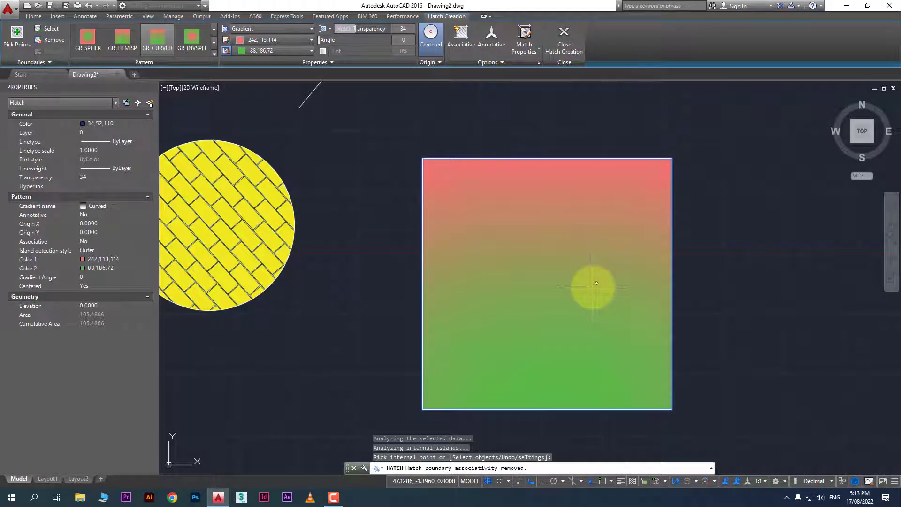
pyautogui.moveTo(589, 277); pyautogui.dragTo(514, 276, button='middle')
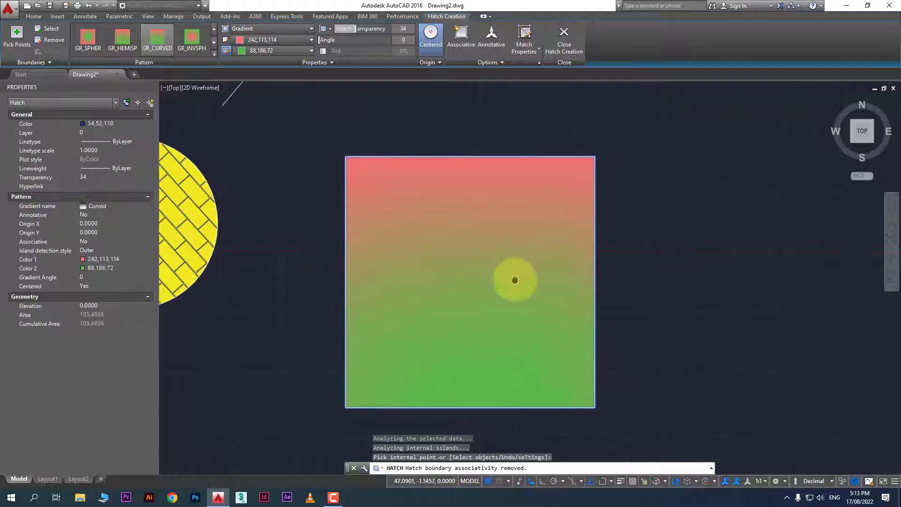
pyautogui.click(569, 40)
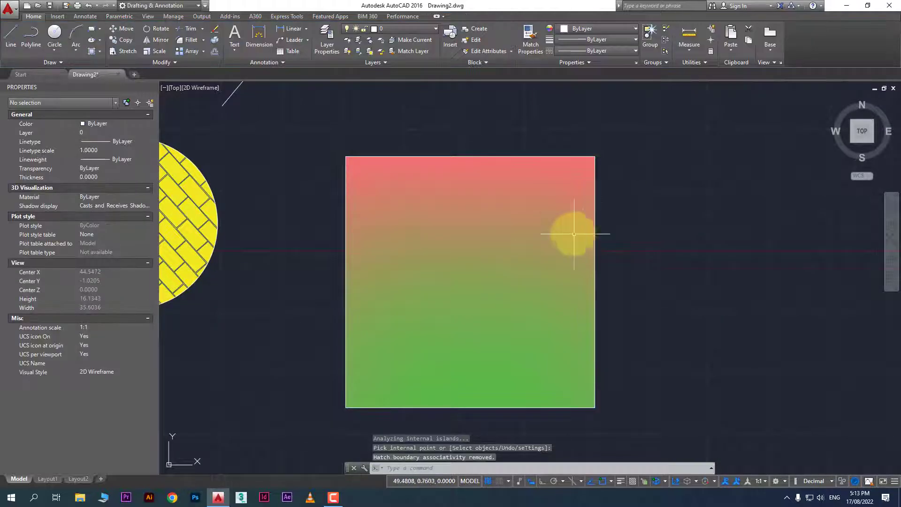
# - Stretch the upper-right corner of the square's outline up and outward, leaving the gradient hatch alone, and clear the selection
pyautogui.click(595, 220)
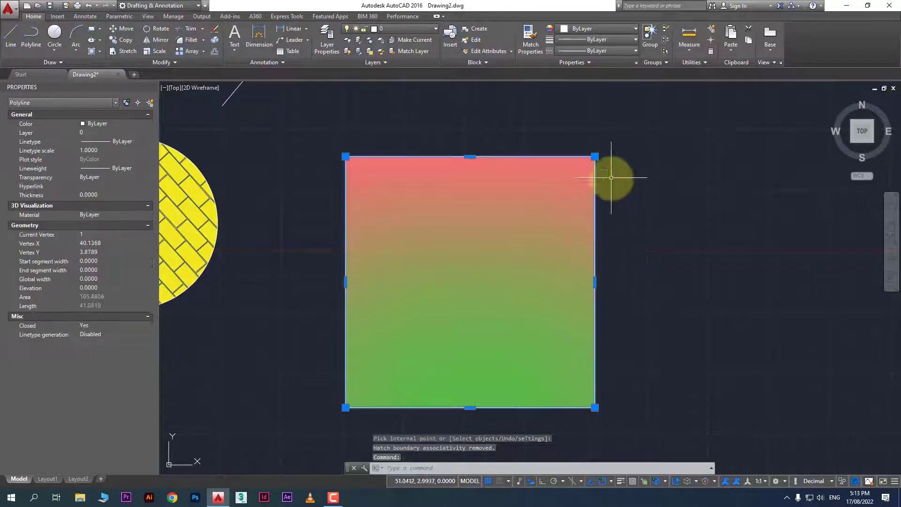
pyautogui.click(594, 156)
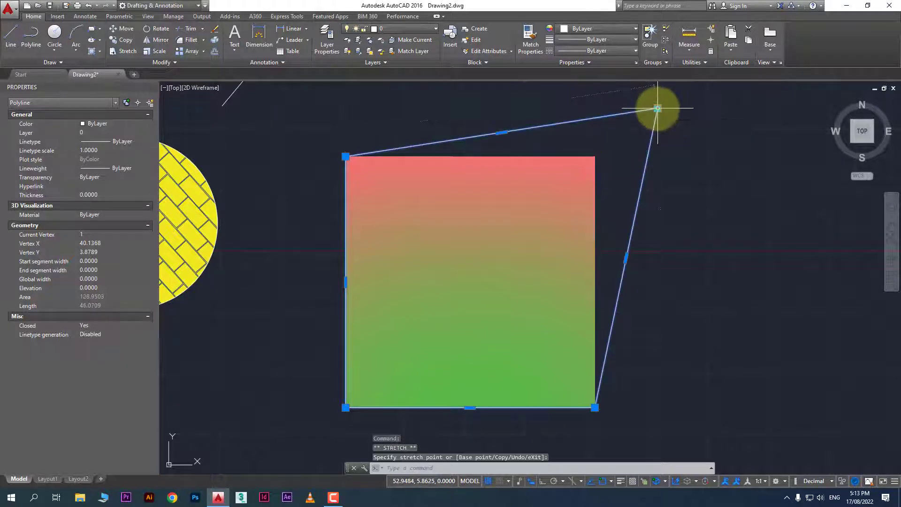
pyautogui.click(658, 108)
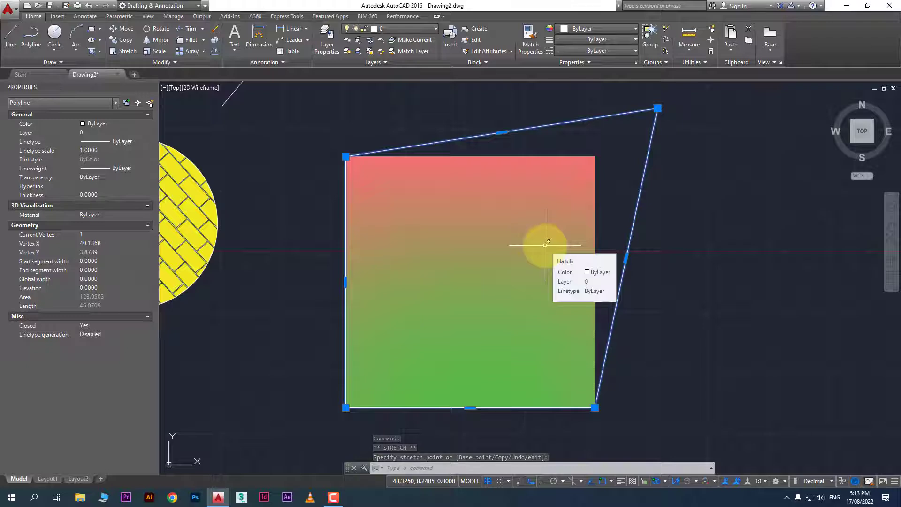
pyautogui.press('Escape')
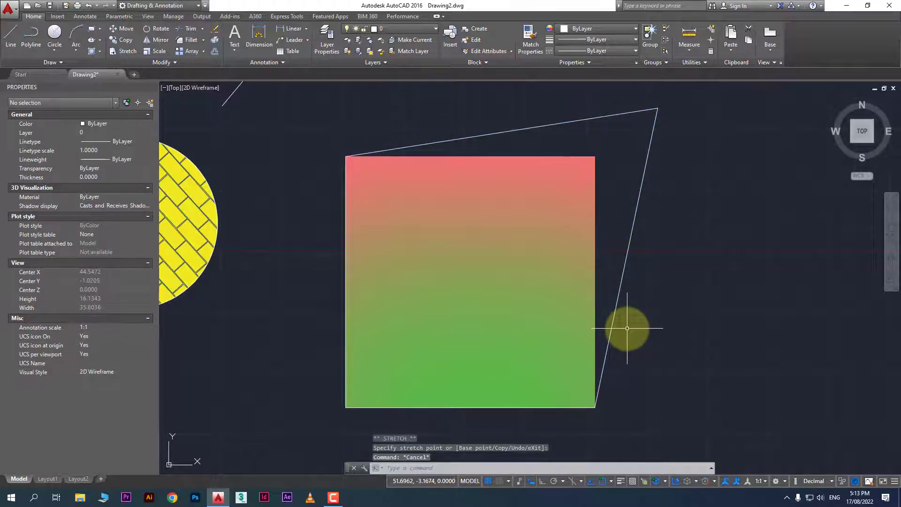
# - Select the gradient hatch and stretch its upper-right corner far to the right, past the outline
pyautogui.click(547, 277)
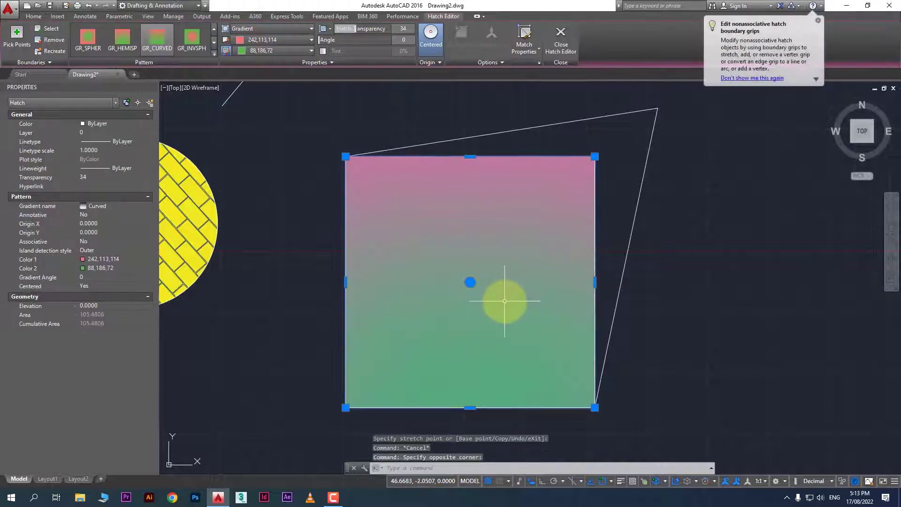
pyautogui.click(595, 156)
pyautogui.click(754, 169)
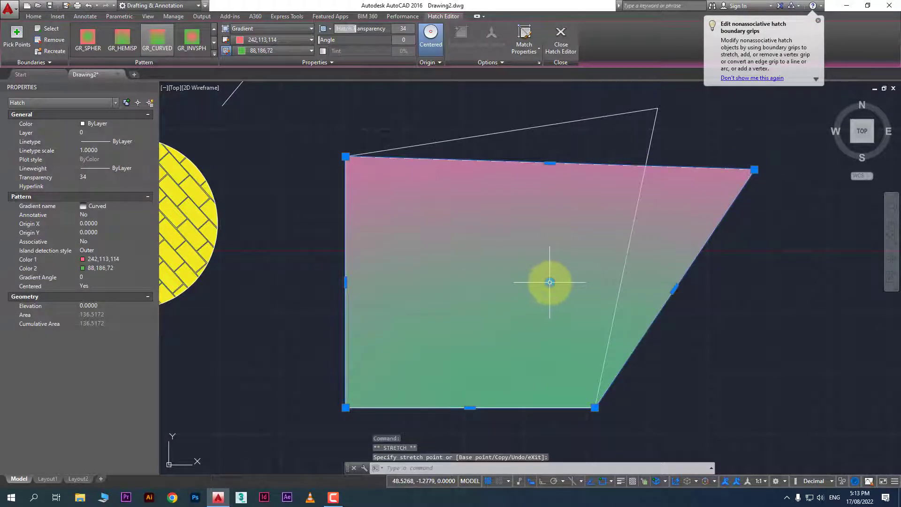
# - Move the gradient hatch down and left by its centre grip, away from its outline, and deselect it
pyautogui.click(550, 282)
pyautogui.click(430, 331)
pyautogui.scroll(-3, 498, 312)
pyautogui.moveTo(499, 312)
pyautogui.mouseDown(button='middle')
pyautogui.moveTo(502, 295)
pyautogui.moveTo(684, 212)
pyautogui.mouseUp(button='middle')
pyautogui.scroll(2, 512, 298)
pyautogui.scroll(-2, 515, 297)
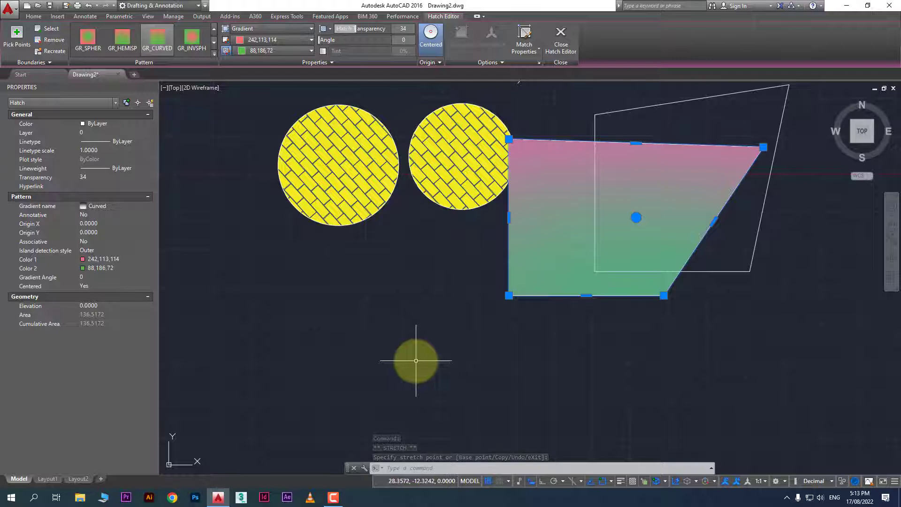
pyautogui.press('Escape')
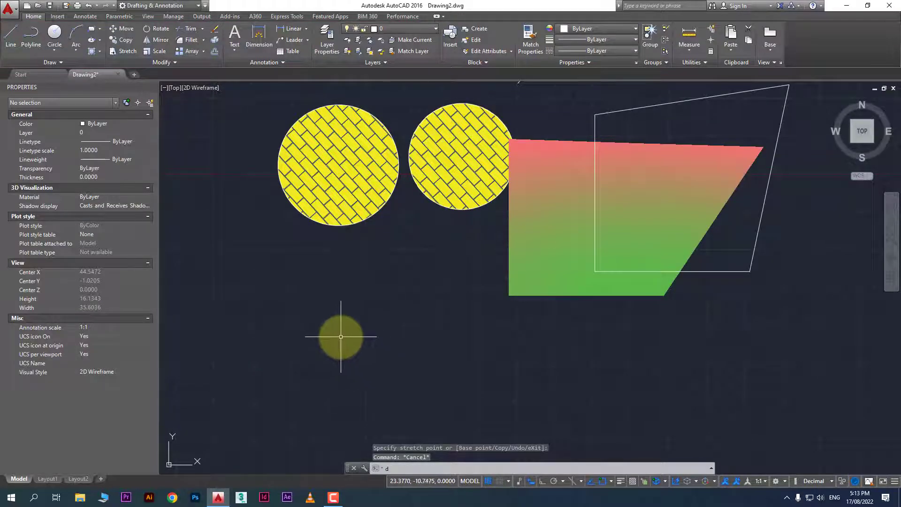
# - Draw a circle with a radius of about 3.35 in the empty area below the larger brick-hatched circle
pyautogui.write('c')
pyautogui.press('Return')
pyautogui.click(337, 313)
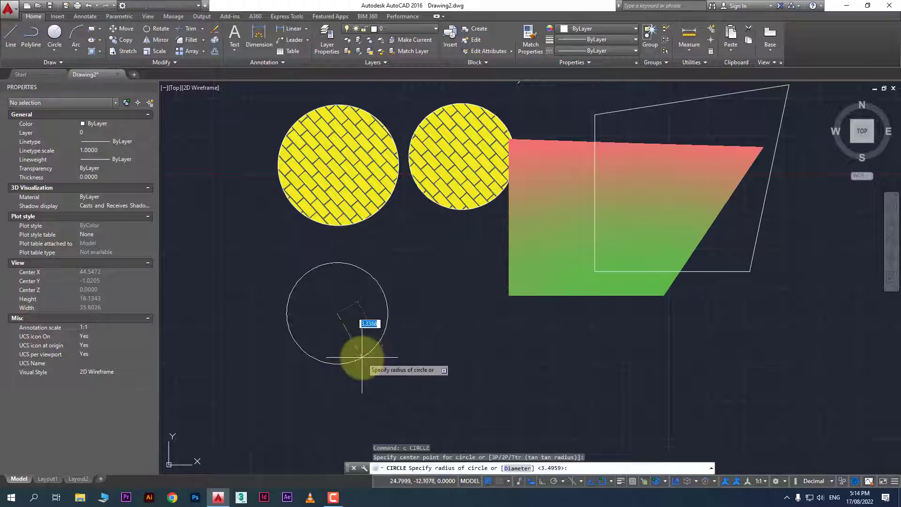
pyautogui.click(359, 359)
pyautogui.press('Return')
pyautogui.click(407, 331)
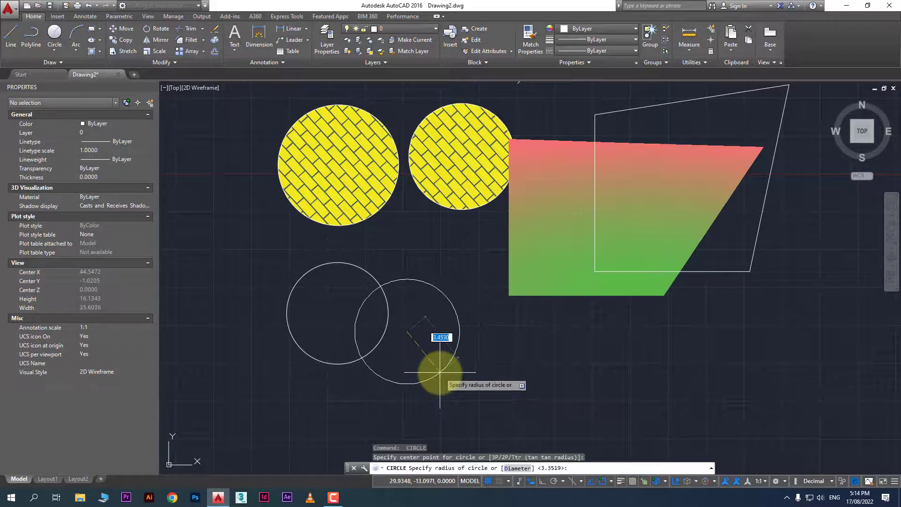
pyautogui.press('Escape')
# - Draw a rectangle that starts inside the new circle and overlaps its right side
pyautogui.write('rec')
pyautogui.press('Return')
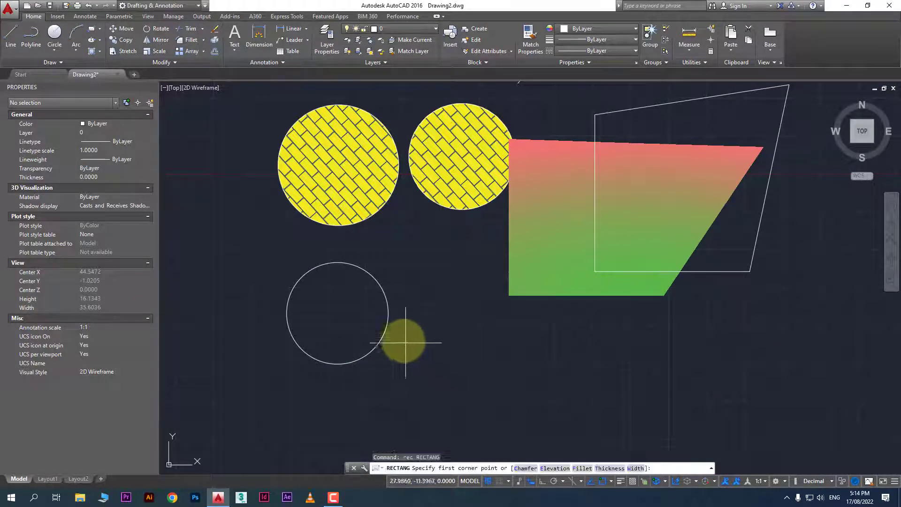
pyautogui.click(363, 297)
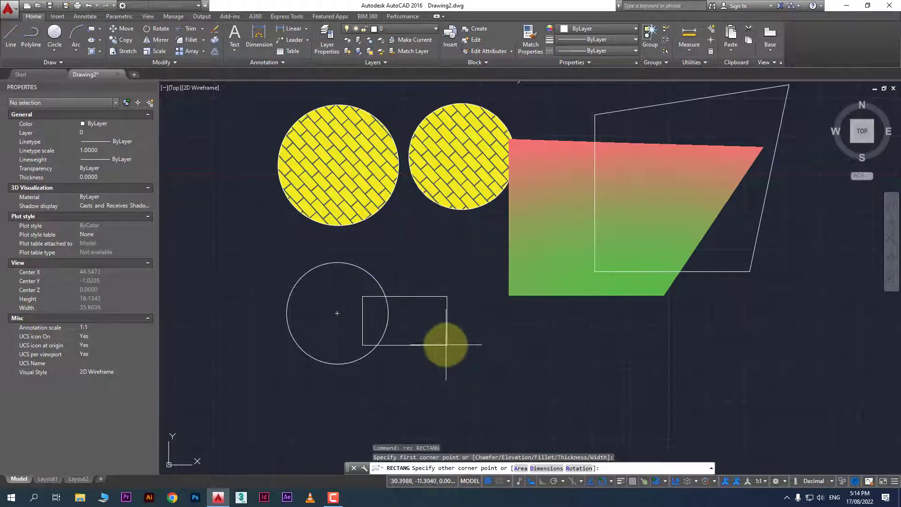
pyautogui.click(432, 347)
pyautogui.scroll(2, 301, 349)
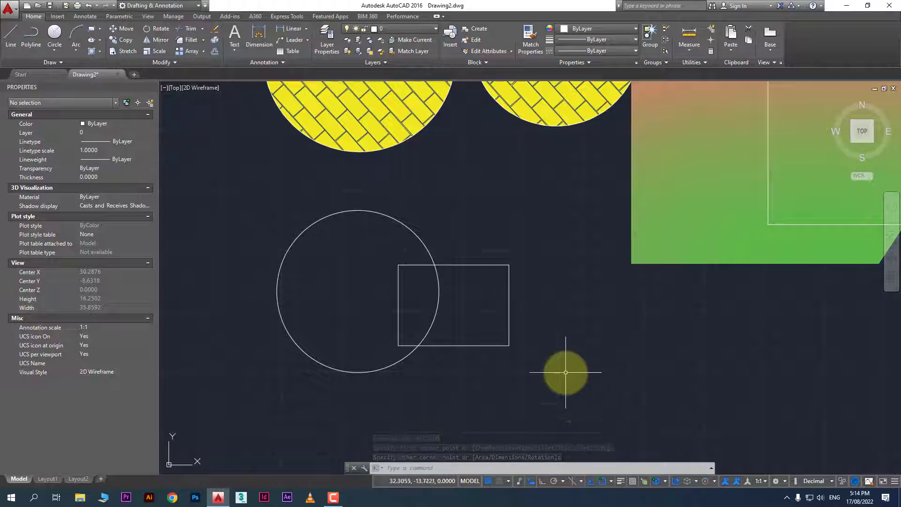
# - Fill the new rectangle with a SOLID hatch in colour 34,52,110 by selecting its outline as the boundary object
pyautogui.click(90, 49)
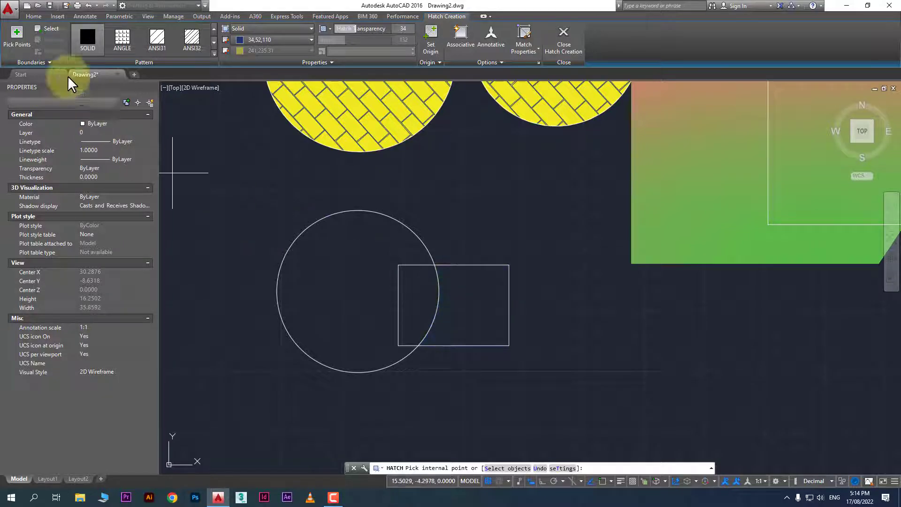
pyautogui.click(49, 29)
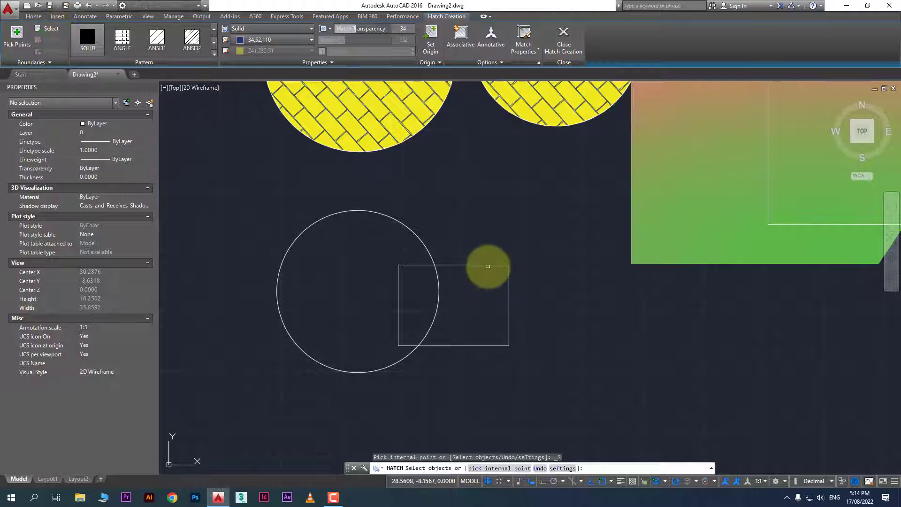
pyautogui.click(488, 265)
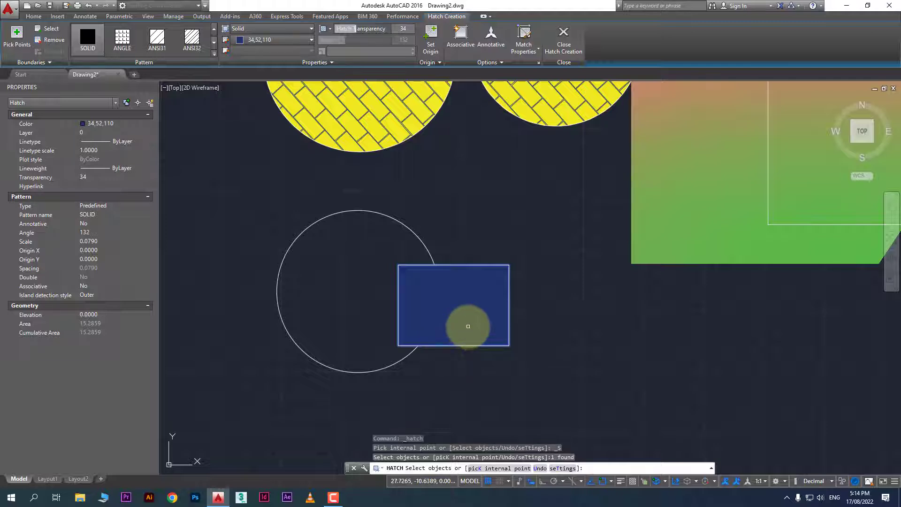
pyautogui.press('Return')
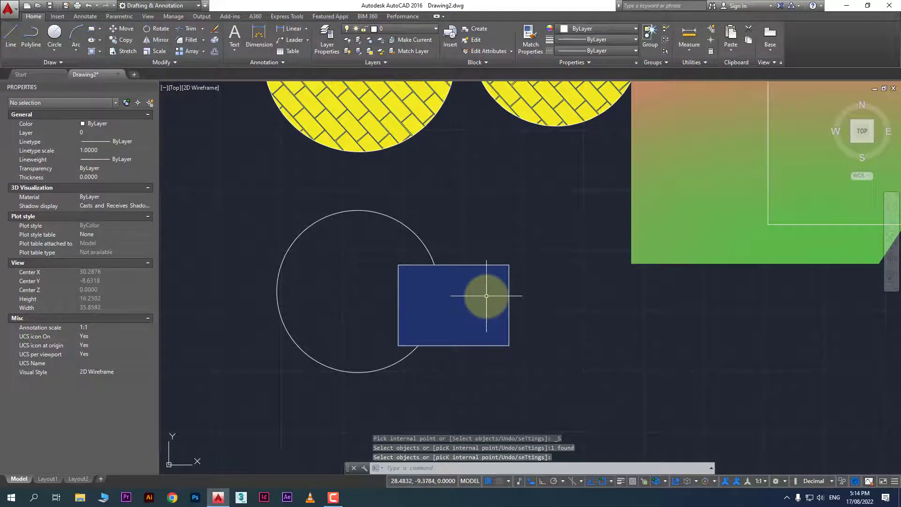
# - Fill the overlapping circle with a SOLID hatch in colour 205,105,40 by selecting the circle as the boundary object
pyautogui.write('h')
pyautogui.press('Return')
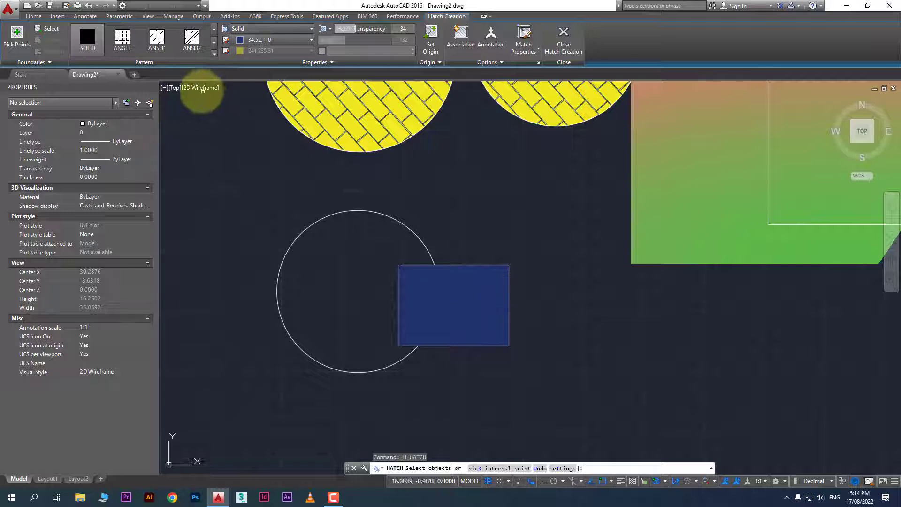
pyautogui.click(260, 40)
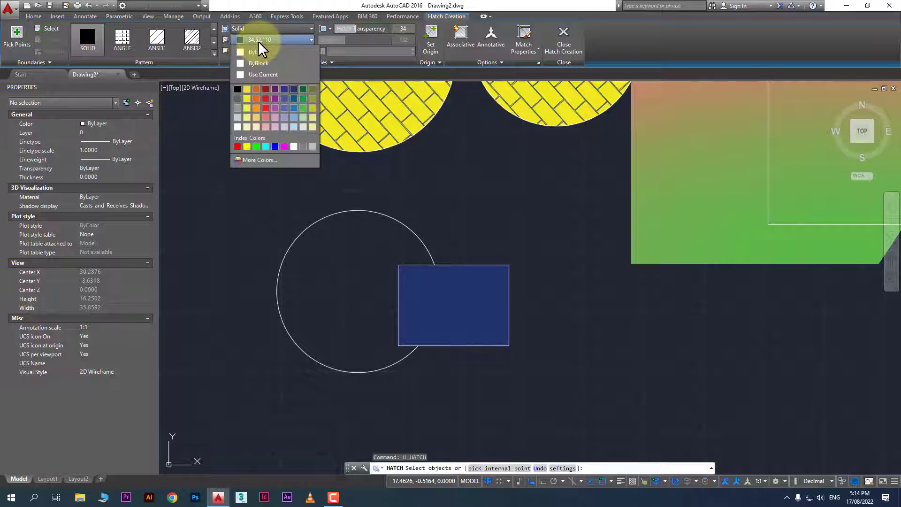
pyautogui.click(264, 90)
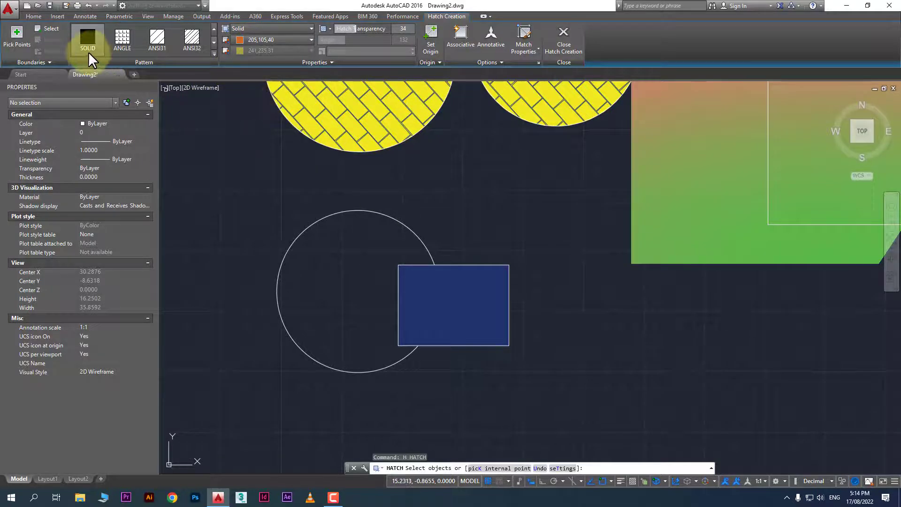
pyautogui.click(49, 28)
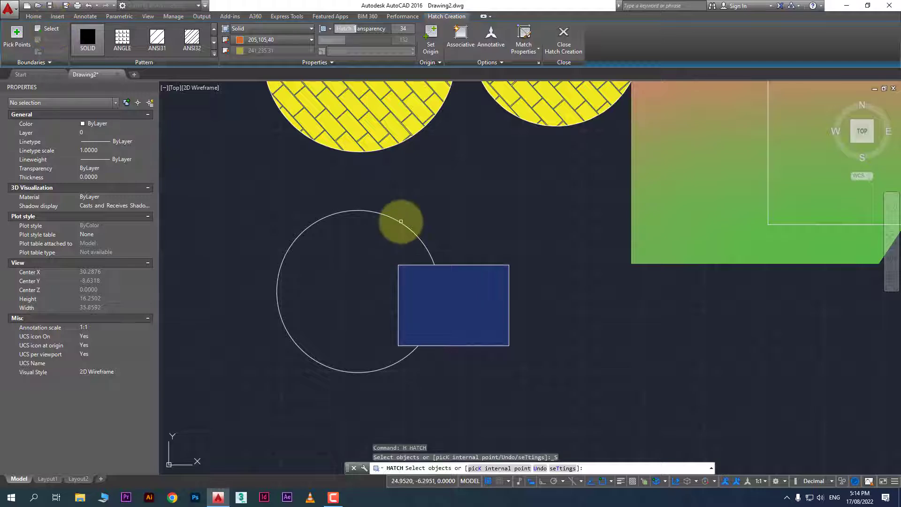
pyautogui.click(398, 221)
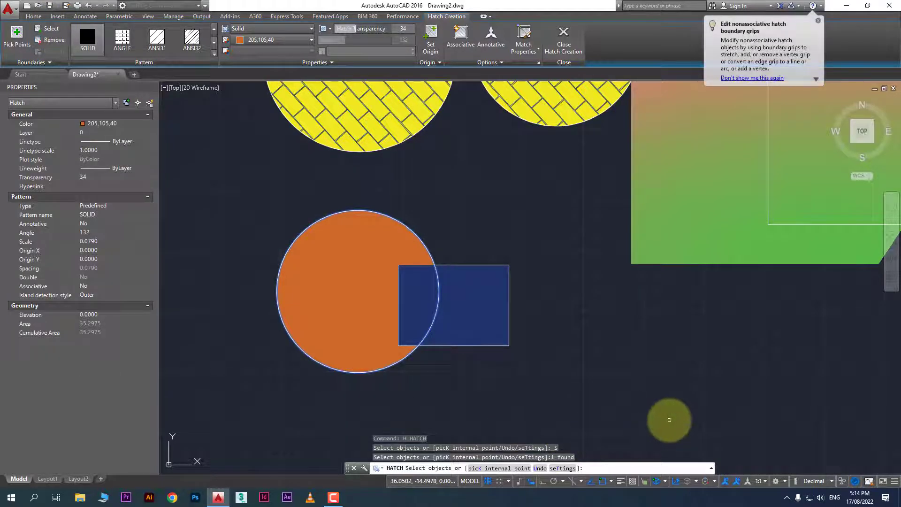
pyautogui.press('Return')
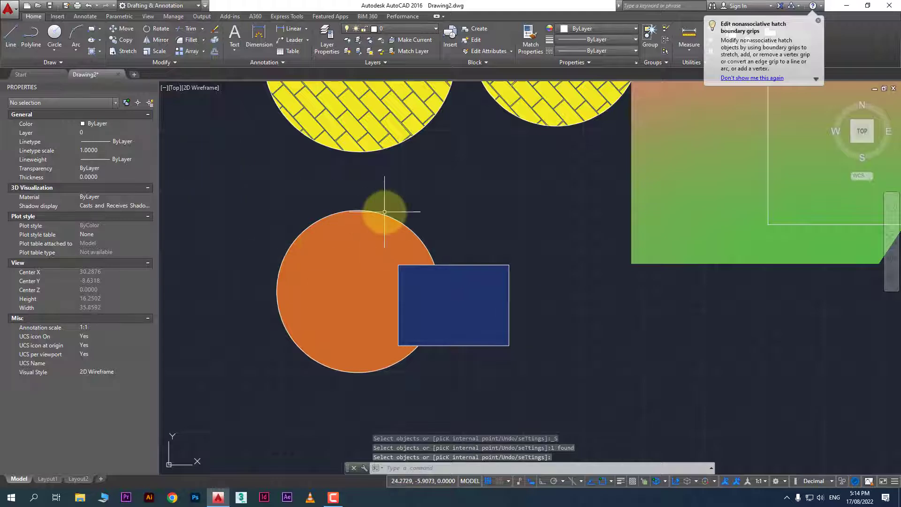
# - Move the orange circle together with its hatch to the left, clear of the blue rectangle
pyautogui.write('m')
pyautogui.press('Return')
pyautogui.click(370, 193)
pyautogui.click(347, 241)
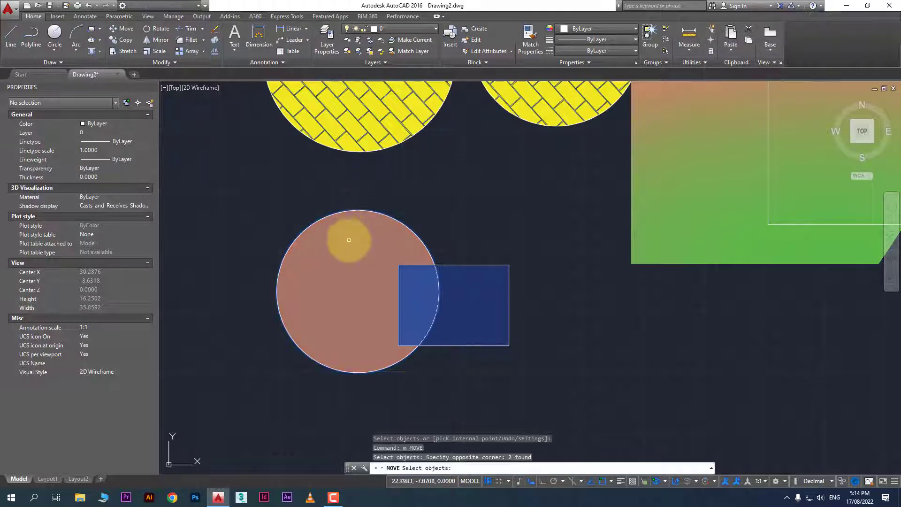
pyautogui.press('Return')
pyautogui.click(356, 237)
pyautogui.click(260, 243)
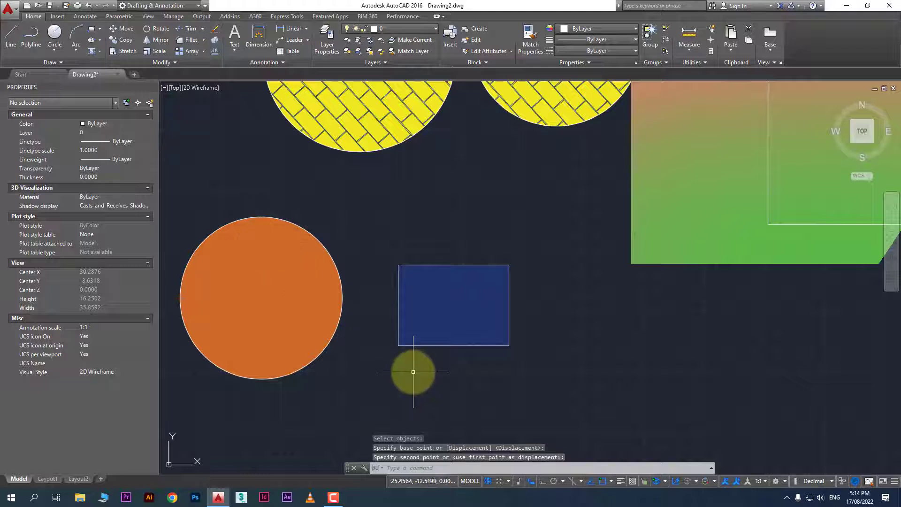
pyautogui.press('Escape')
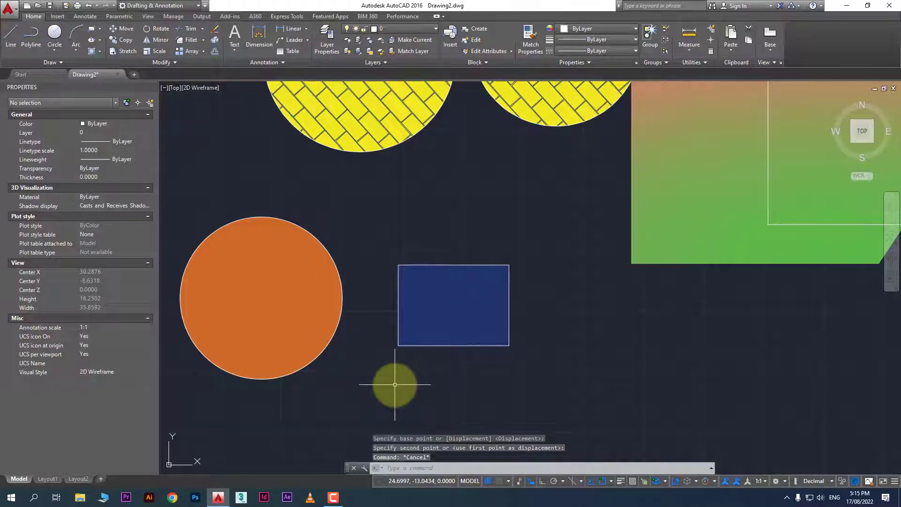
# - Select the orange circle and its hatch together to check them, and clear the selection
pyautogui.moveTo(347, 332); pyautogui.dragTo(430, 326, button='middle')
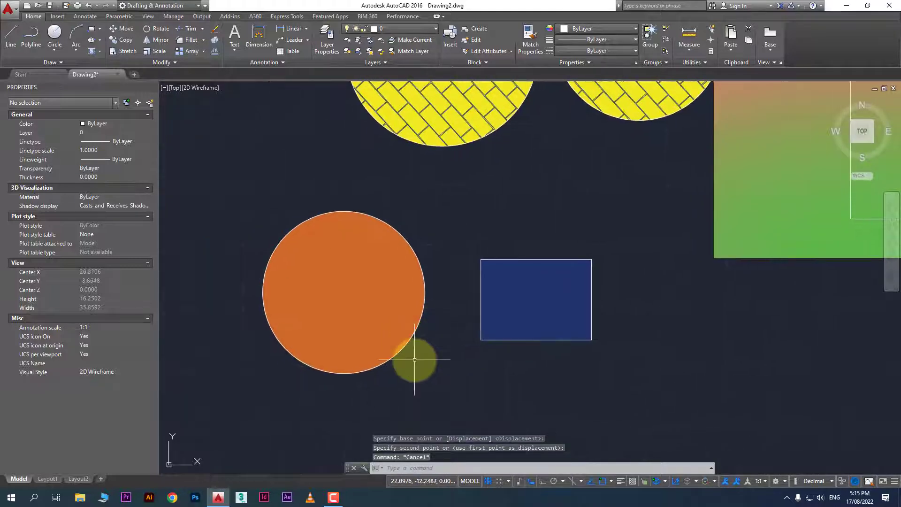
pyautogui.click(412, 362)
pyautogui.click(366, 333)
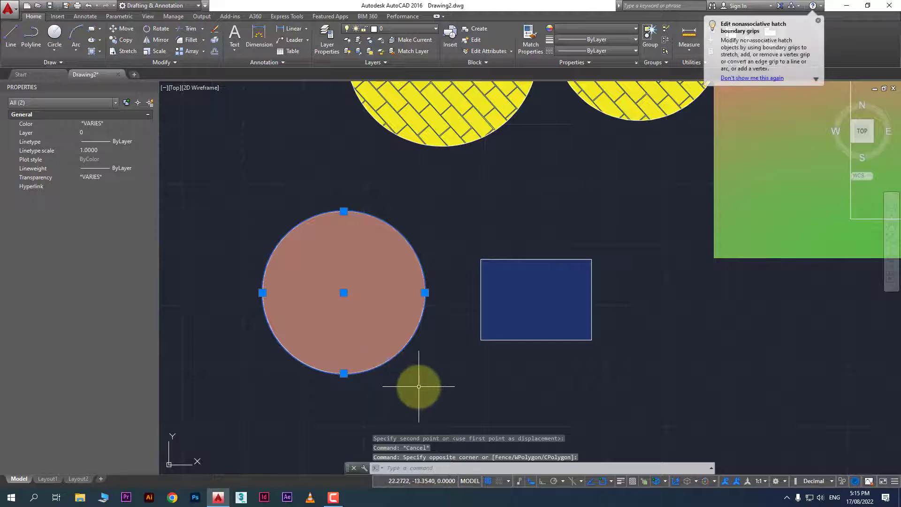
pyautogui.press('Escape')
# - Remove the circle as a boundary object from the orange SOLID hatch to clear the circle's fill
pyautogui.click(348, 297)
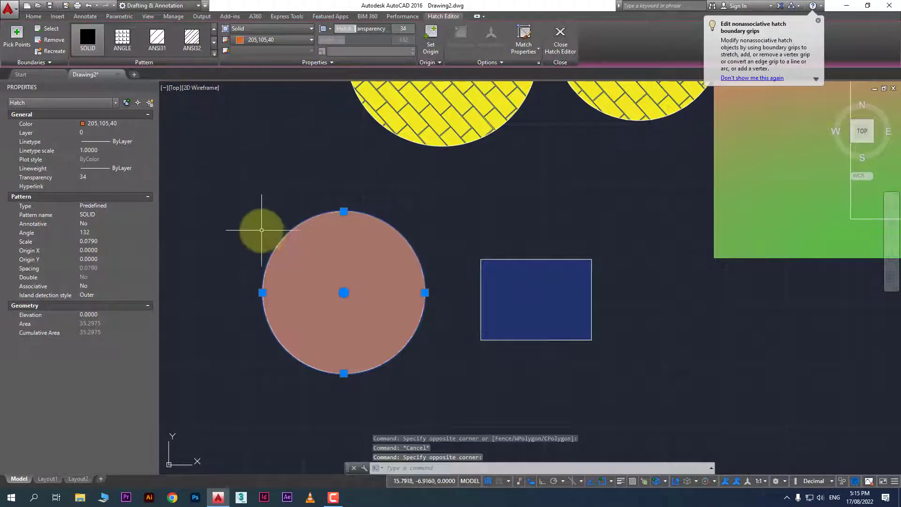
pyautogui.click(52, 37)
pyautogui.click(311, 256)
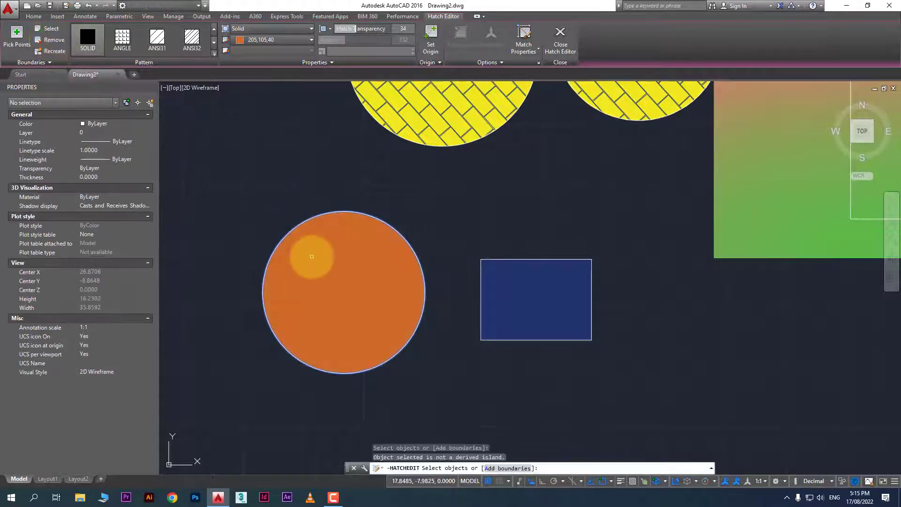
pyautogui.press('Return')
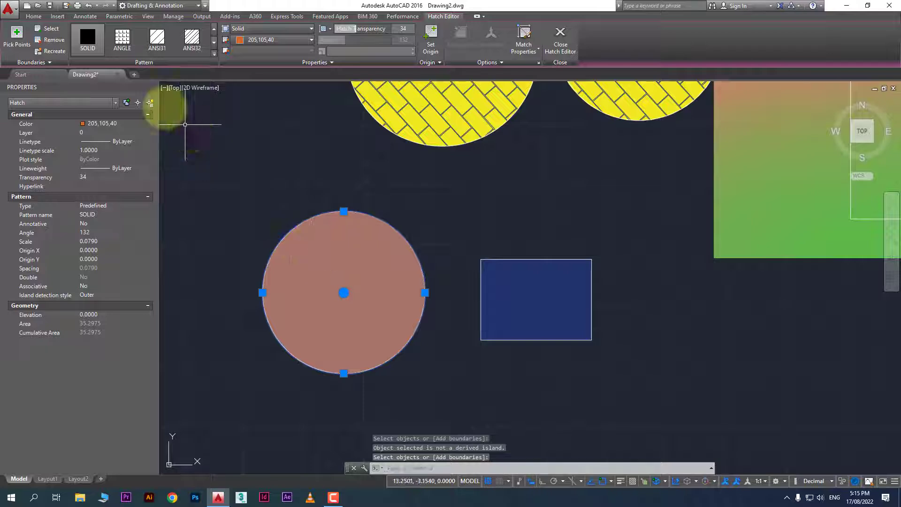
pyautogui.click(53, 41)
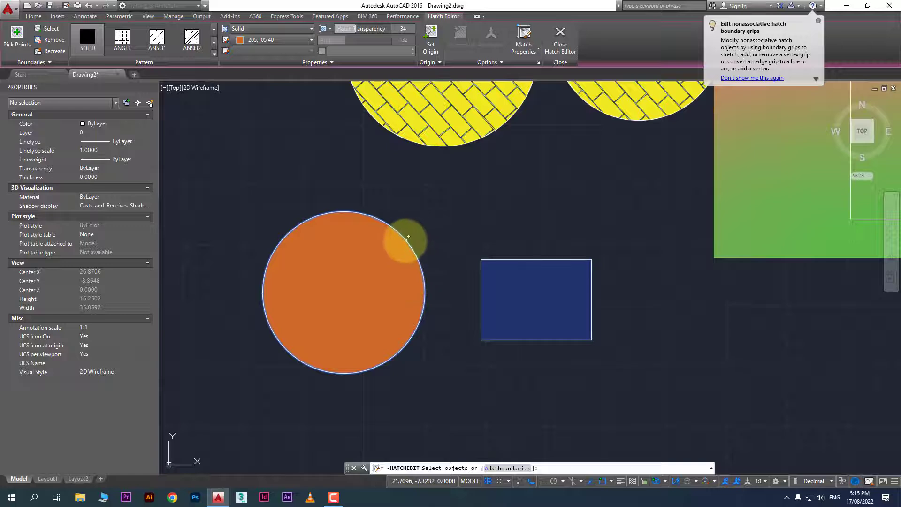
pyautogui.click(404, 239)
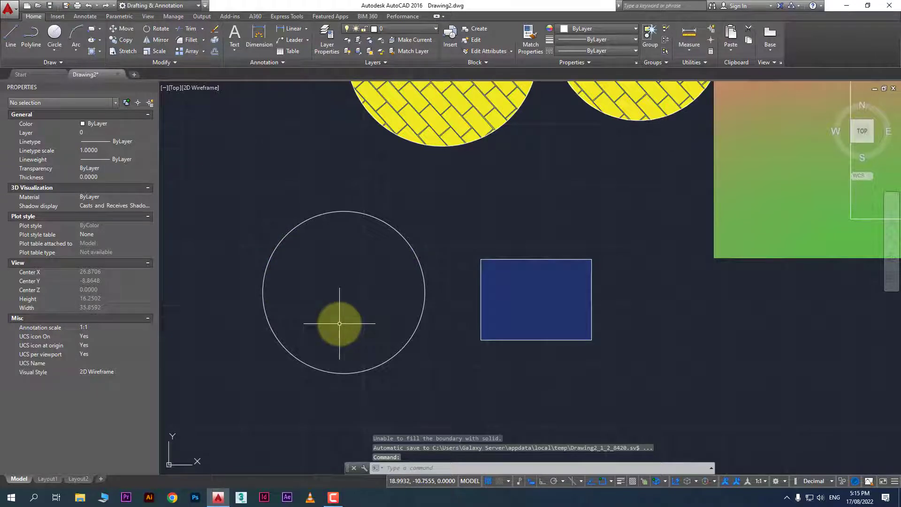
# - Move the blue SOLID hatch off its rectangle and delete the hatch, keeping the rectangle outline
pyautogui.click(522, 291)
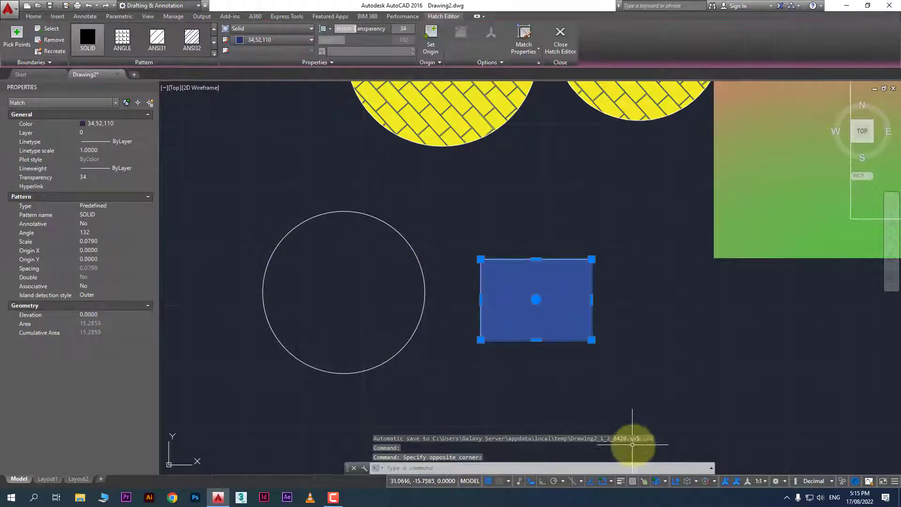
pyautogui.click(536, 299)
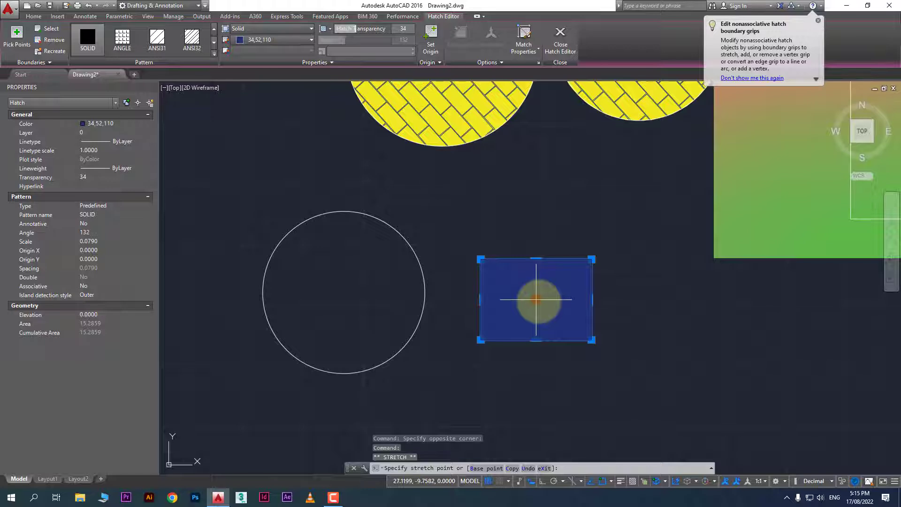
pyautogui.click(675, 348)
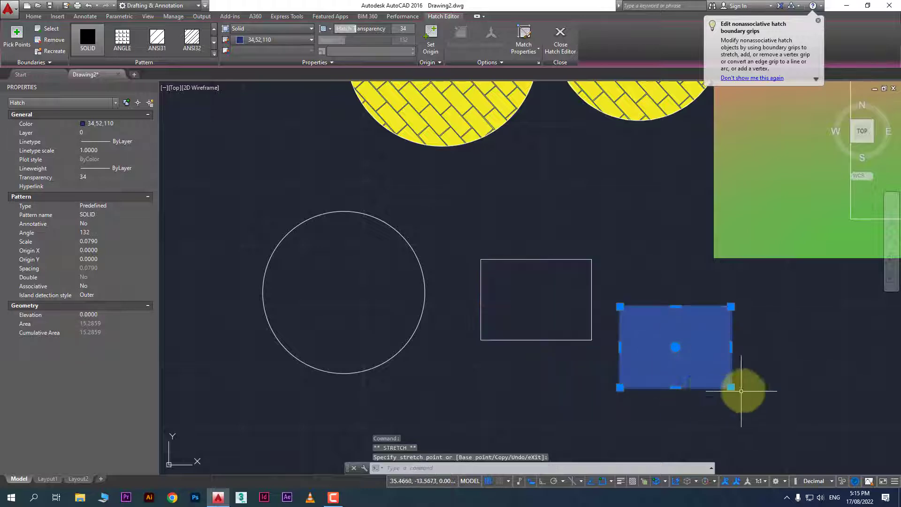
pyautogui.press('Delete')
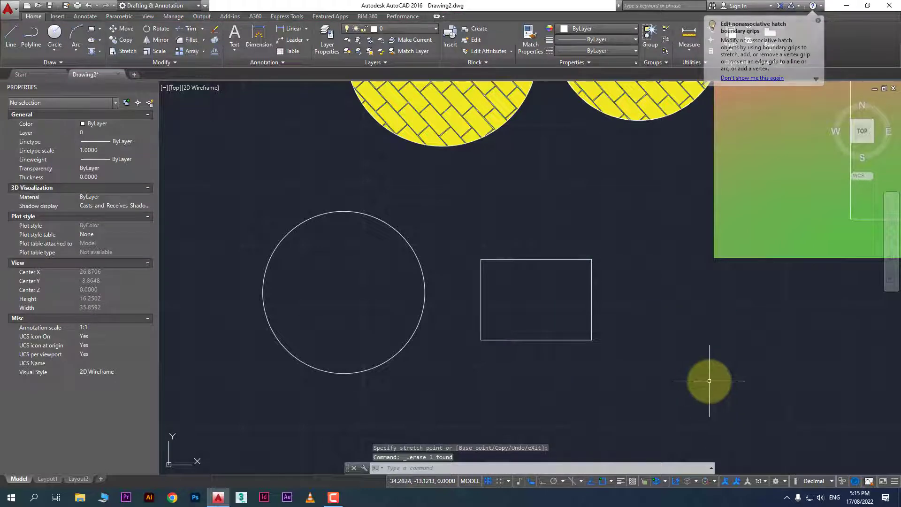
# - Draw a large rectangle in the empty area beside the gradient-filled shape
pyautogui.scroll(-4, 680, 368)
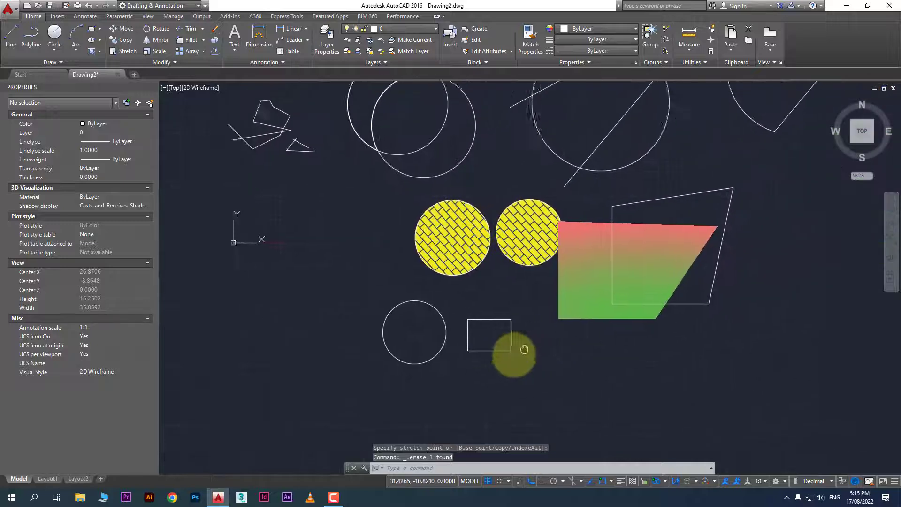
pyautogui.moveTo(536, 312)
pyautogui.mouseDown(button='middle')
pyautogui.moveTo(521, 339)
pyautogui.moveTo(533, 377)
pyautogui.moveTo(591, 356)
pyautogui.mouseUp(button='middle')
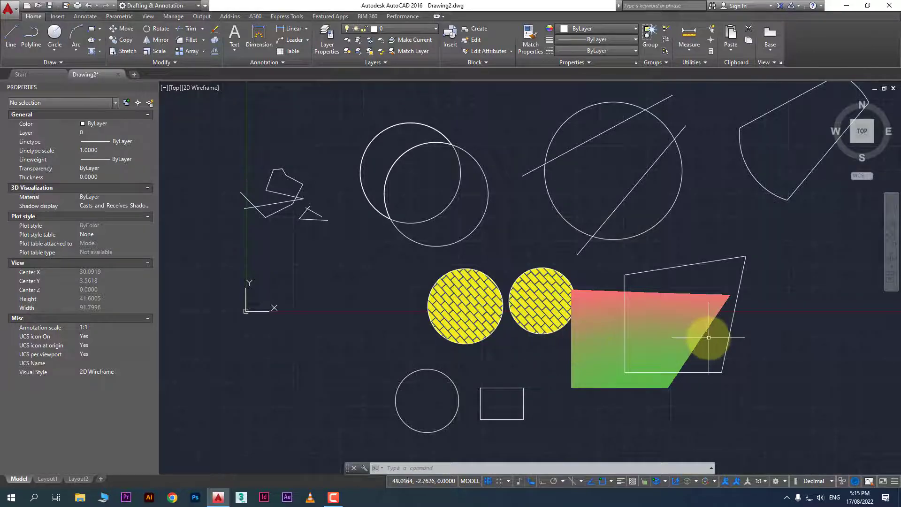
pyautogui.moveTo(708, 338)
pyautogui.mouseDown(button='middle')
pyautogui.moveTo(426, 338)
pyautogui.moveTo(495, 340)
pyautogui.mouseUp(button='middle')
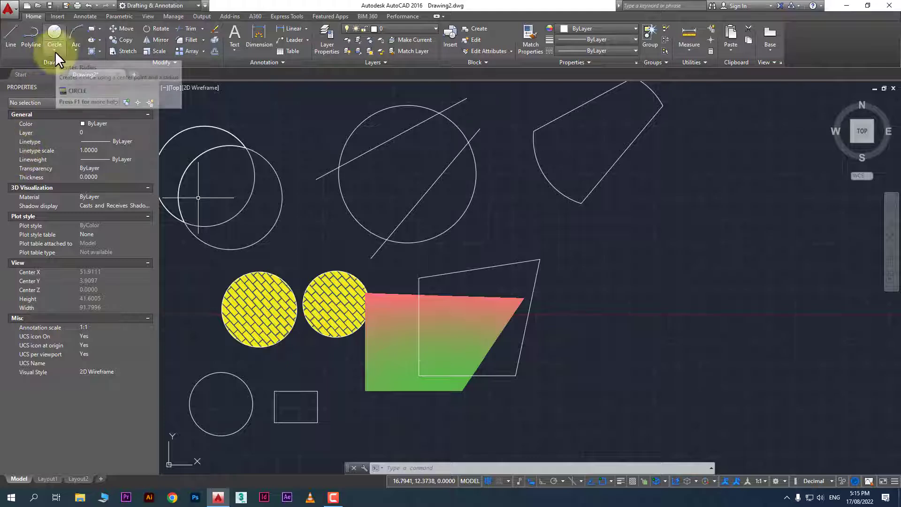
pyautogui.click(91, 29)
pyautogui.click(607, 276)
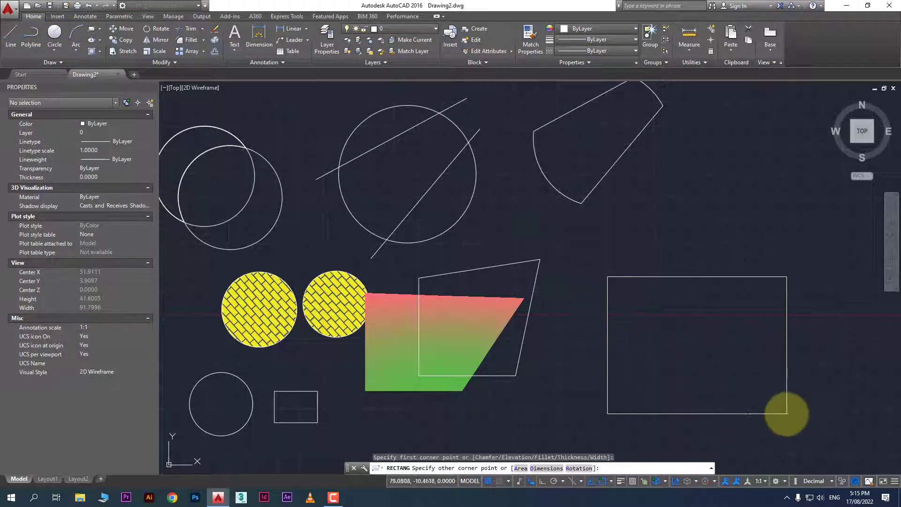
pyautogui.click(784, 412)
# - Draw a circle of about 5.2 units radius inside the new rectangle and a smaller circle within it
pyautogui.scroll(2, 624, 318)
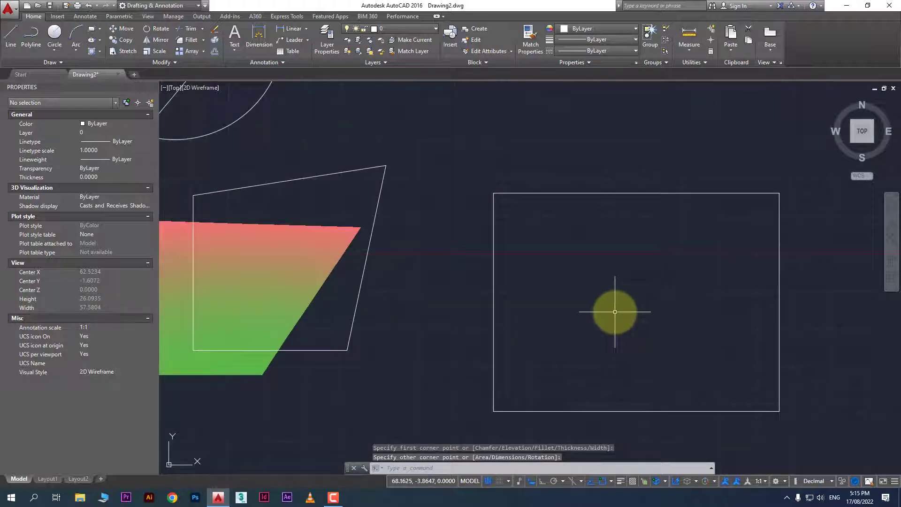
pyautogui.write('c')
pyautogui.press('Return')
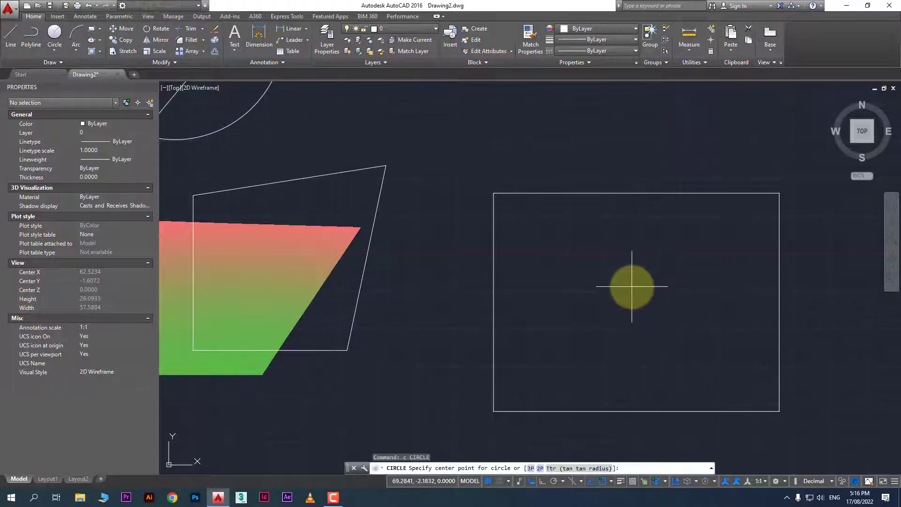
pyautogui.click(639, 297)
pyautogui.click(678, 364)
pyautogui.press('Return')
pyautogui.click(616, 271)
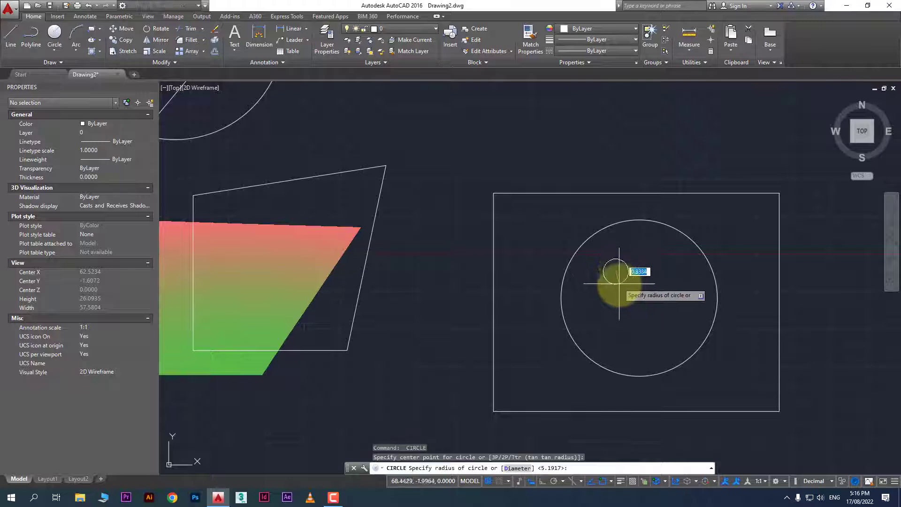
pyautogui.click(625, 290)
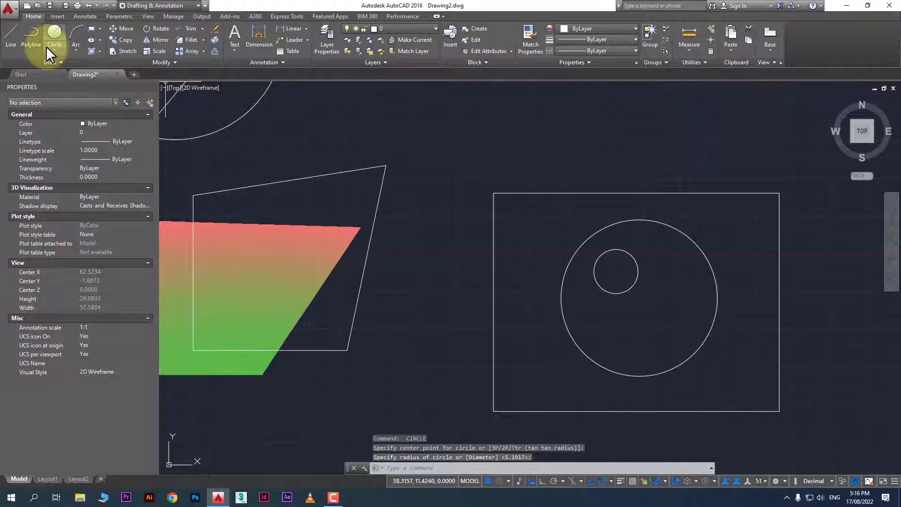
# - Try an ANSI32 hatch on the new rectangle by selecting its outline as the boundary object, and undo it
pyautogui.click(92, 51)
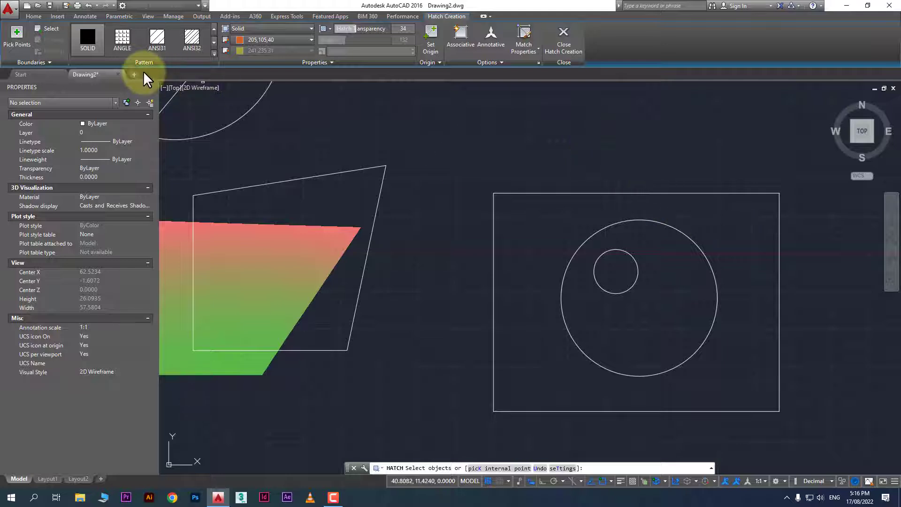
pyautogui.click(194, 38)
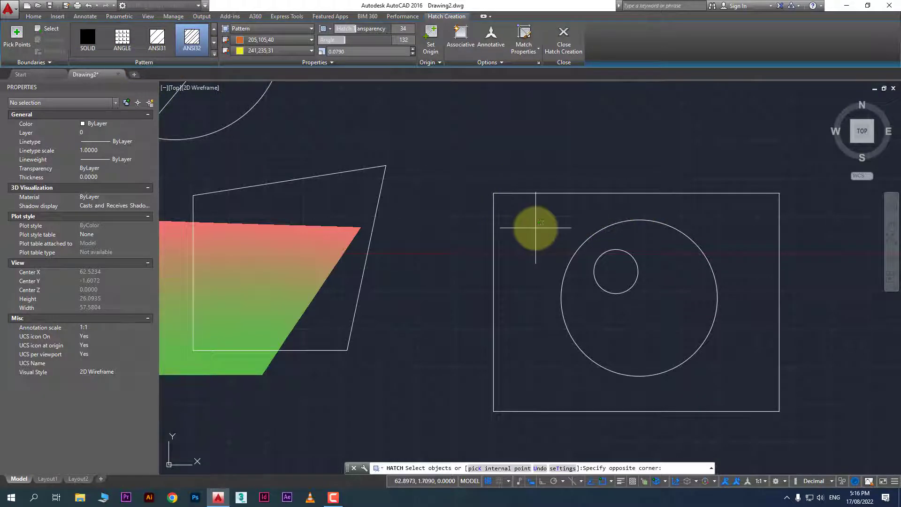
pyautogui.click(515, 241)
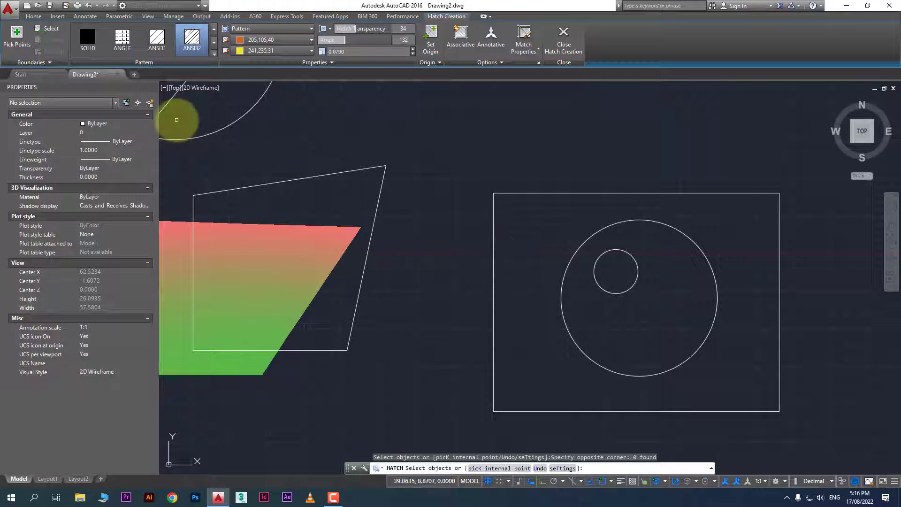
pyautogui.click(47, 30)
pyautogui.click(587, 193)
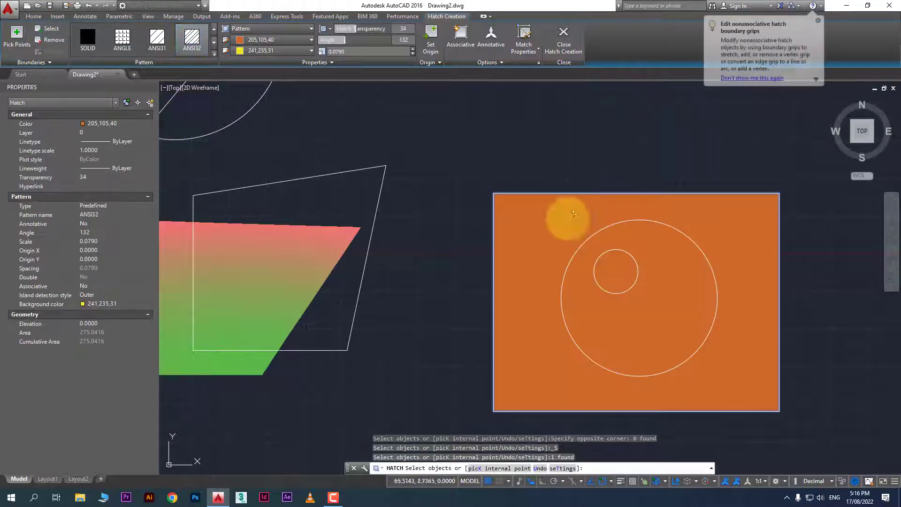
pyautogui.hotkey('ctrl', 'z')
pyautogui.press('Escape')
pyautogui.press('Escape')
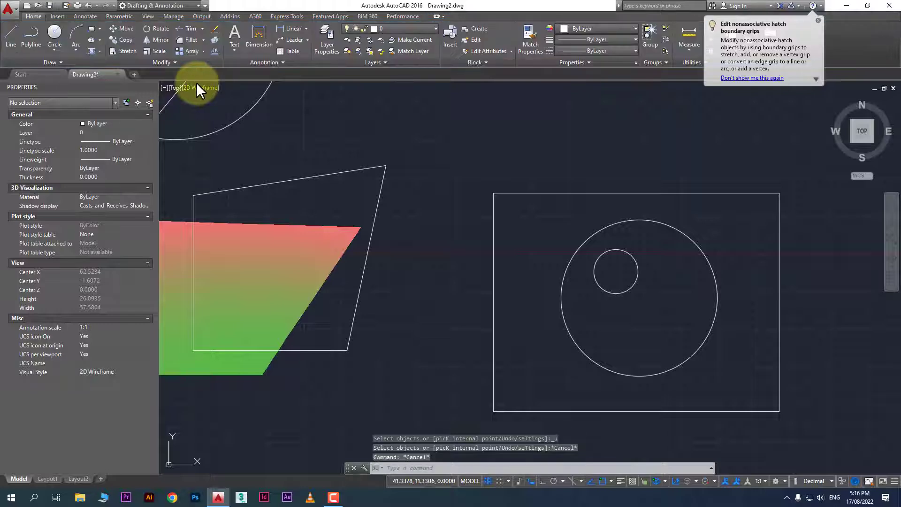
# - Fill the area between the rectangle and the large circle with an associative ANSI32 hatch in colour 205,105,40 by picking an internal point
pyautogui.click(90, 50)
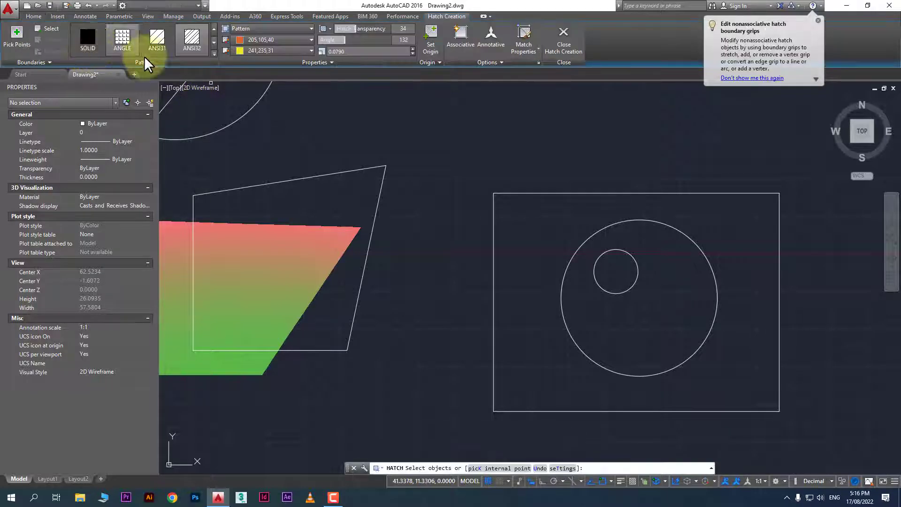
pyautogui.click(194, 44)
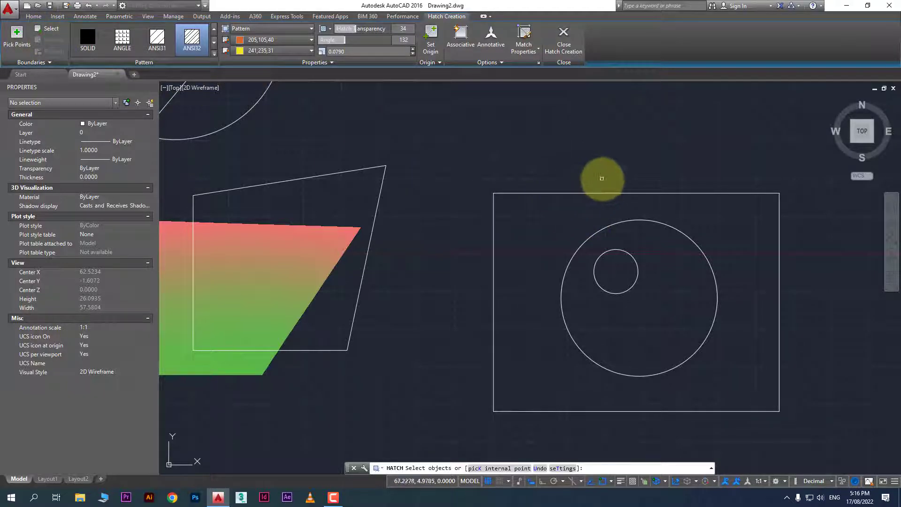
pyautogui.rightClick(547, 212)
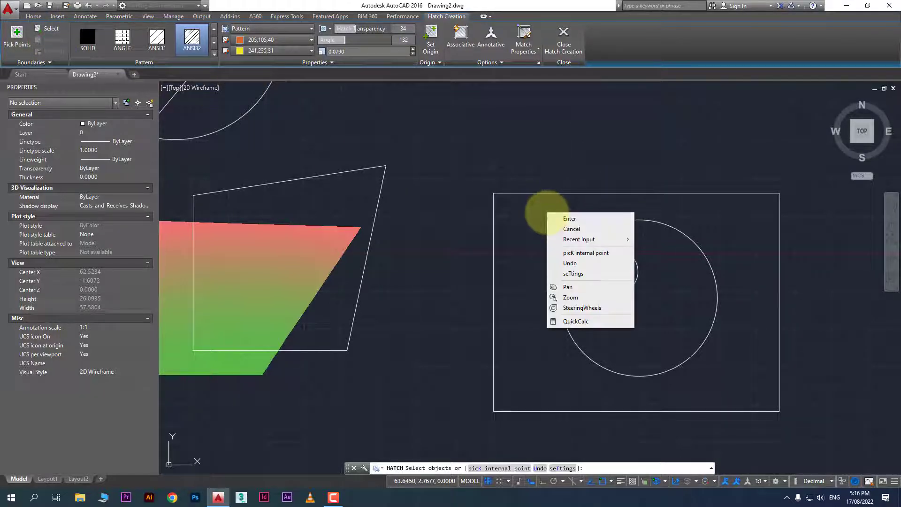
pyautogui.click(566, 221)
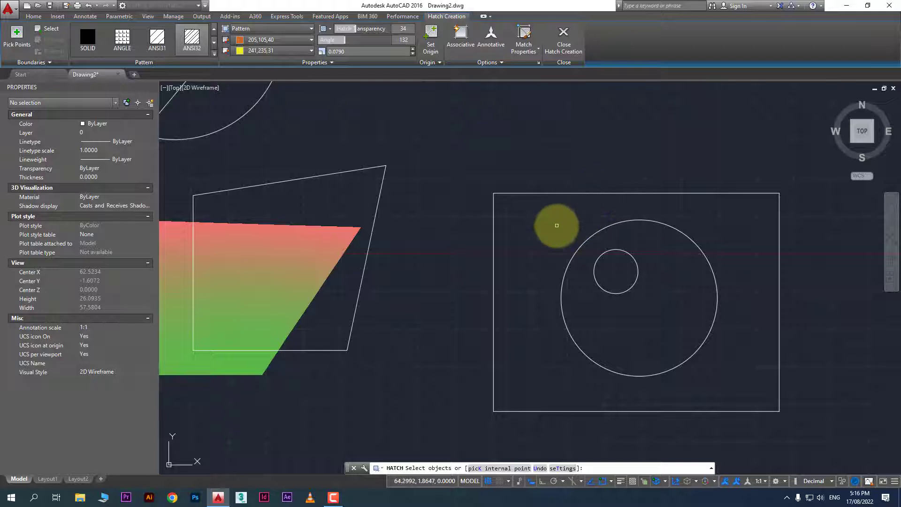
pyautogui.click(459, 40)
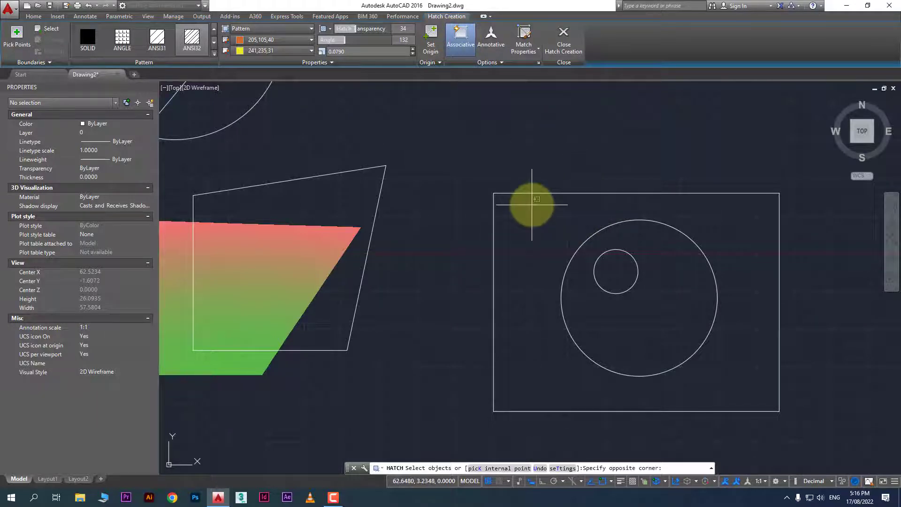
pyautogui.click(496, 243)
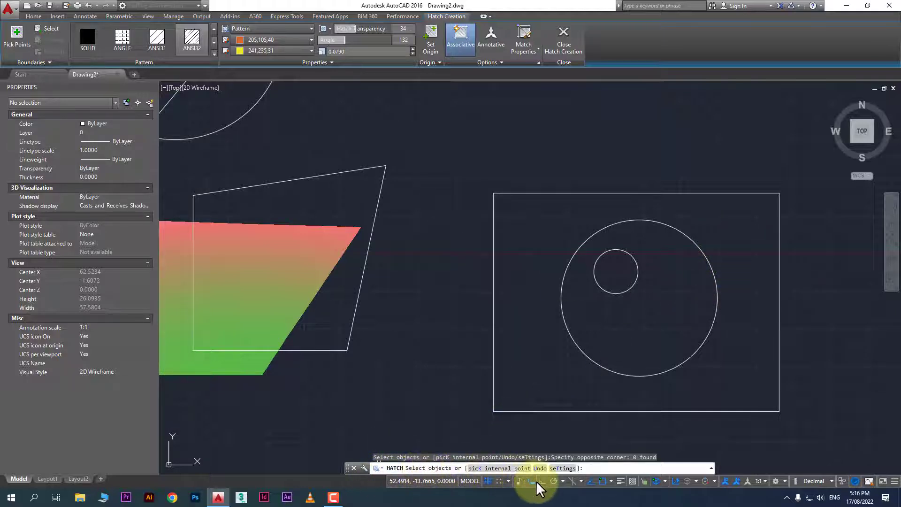
pyautogui.click(499, 468)
pyautogui.click(527, 341)
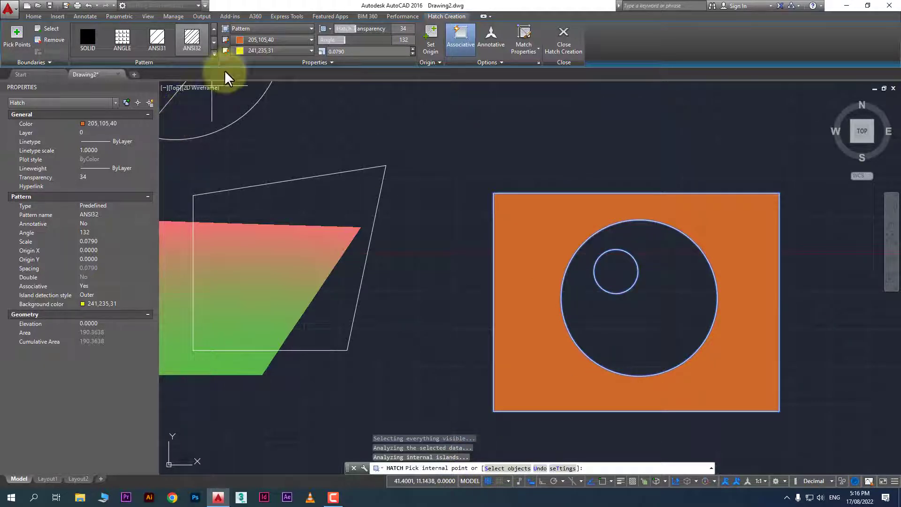
pyautogui.click(542, 215)
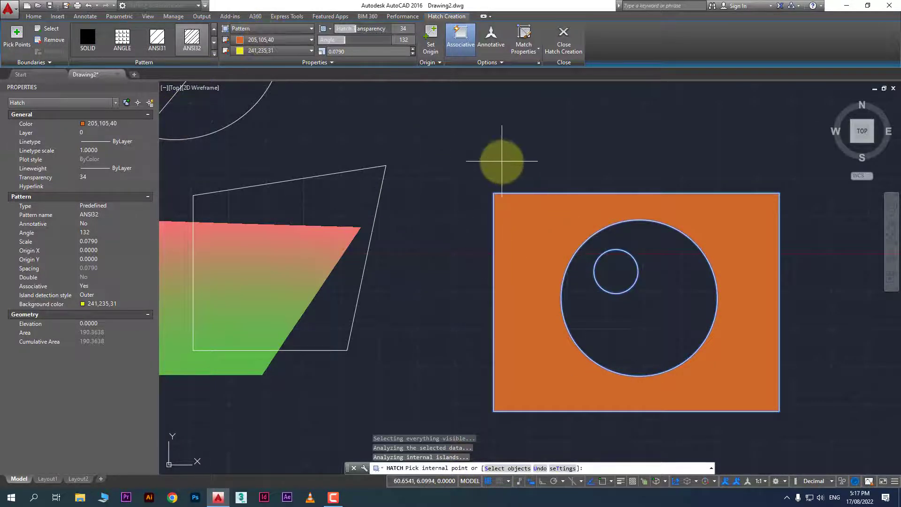
pyautogui.press('Escape')
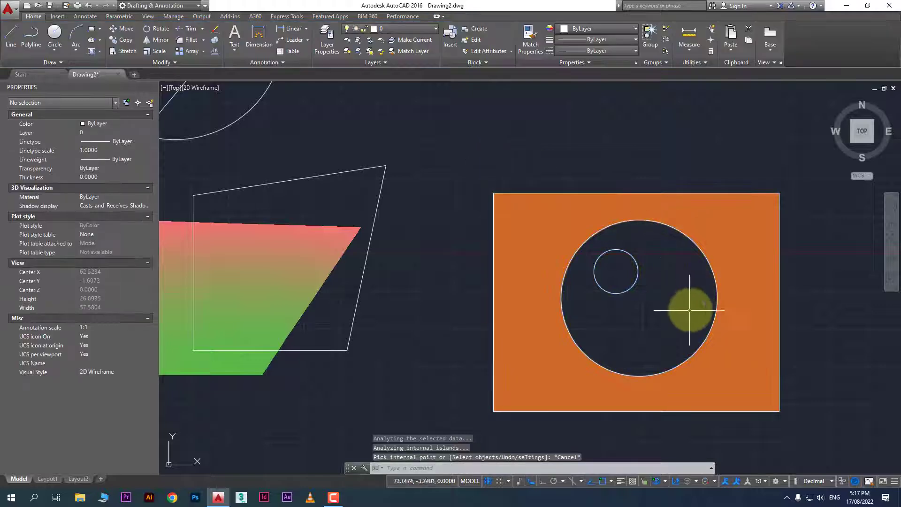
# - Fill the area between the large and small circles with an ANSI32 hatch in colour ByLayer with background None
pyautogui.click(89, 51)
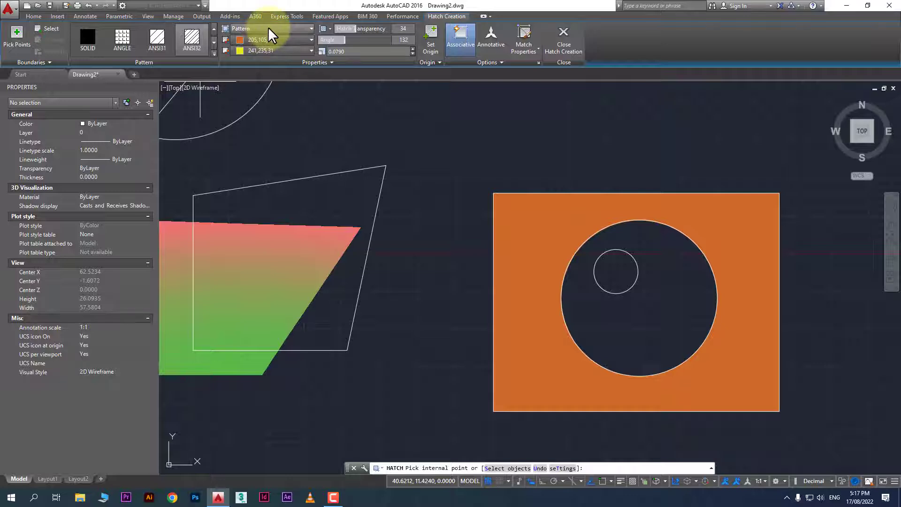
pyautogui.click(260, 41)
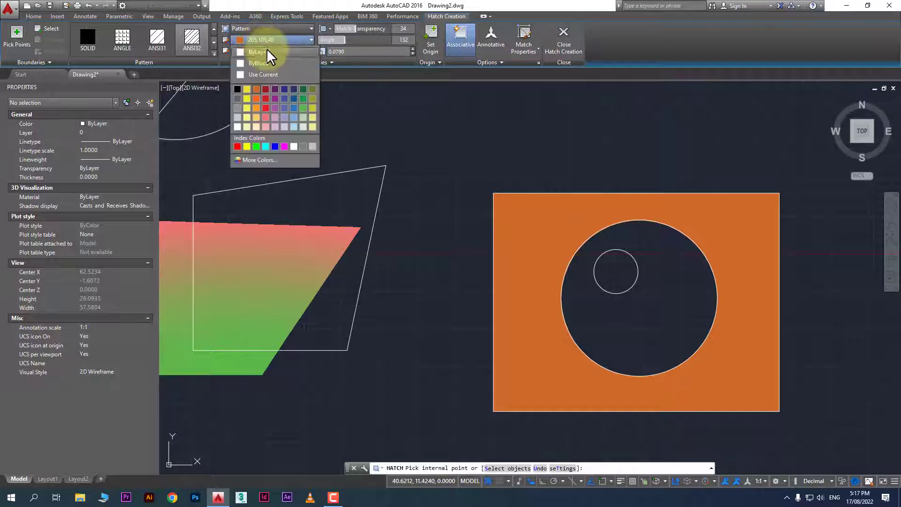
pyautogui.click(266, 49)
pyautogui.click(266, 49)
pyautogui.click(267, 63)
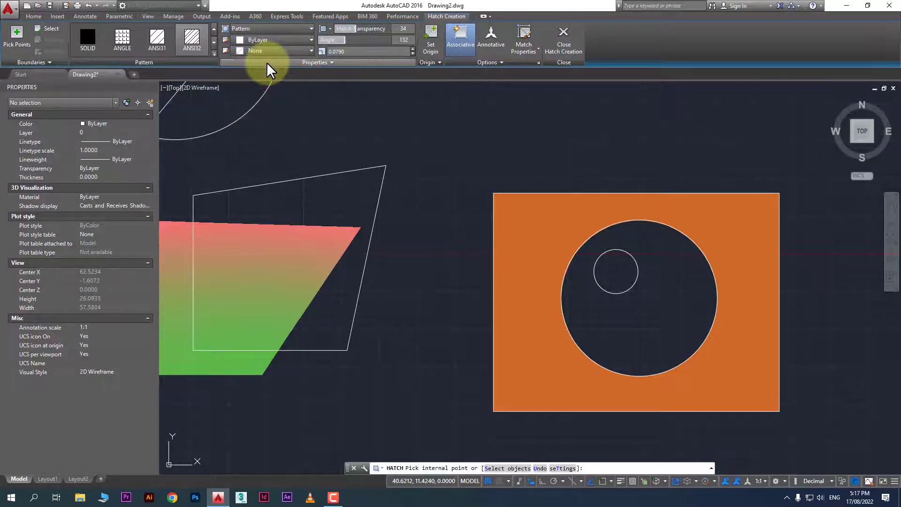
pyautogui.click(631, 265)
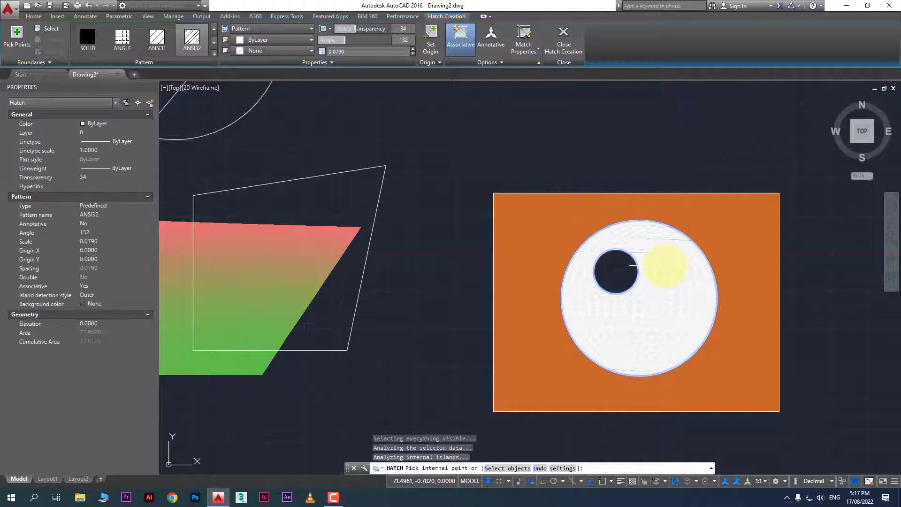
# - Set the ANSI32 hatch scale to 0.98 and fill the area between the rectangle and the large circle
pyautogui.click(413, 49)
pyautogui.moveTo(414, 49); pyautogui.dragTo(414, 49)
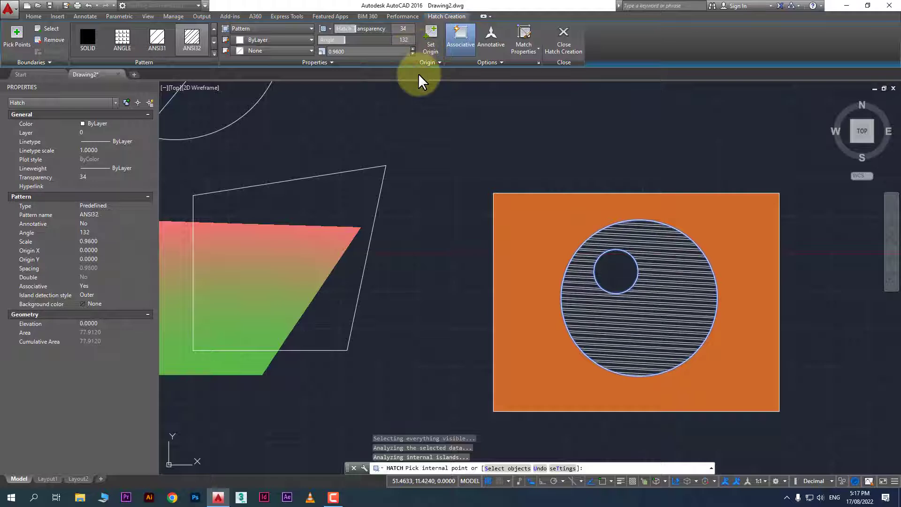
pyautogui.moveTo(794, 324); pyautogui.dragTo(645, 302, button='middle')
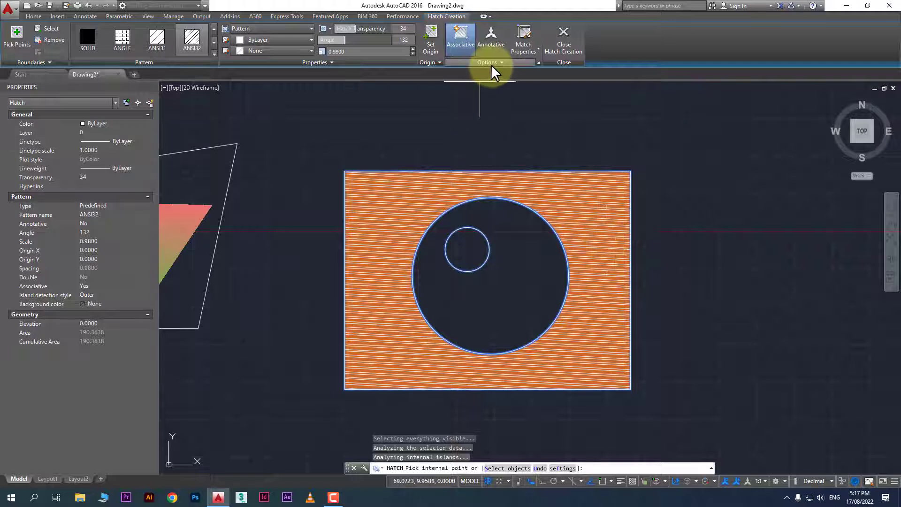
# - Try Normal island detection on the rectangle's hatch and return it to Outer Island Detection
pyautogui.click(503, 62)
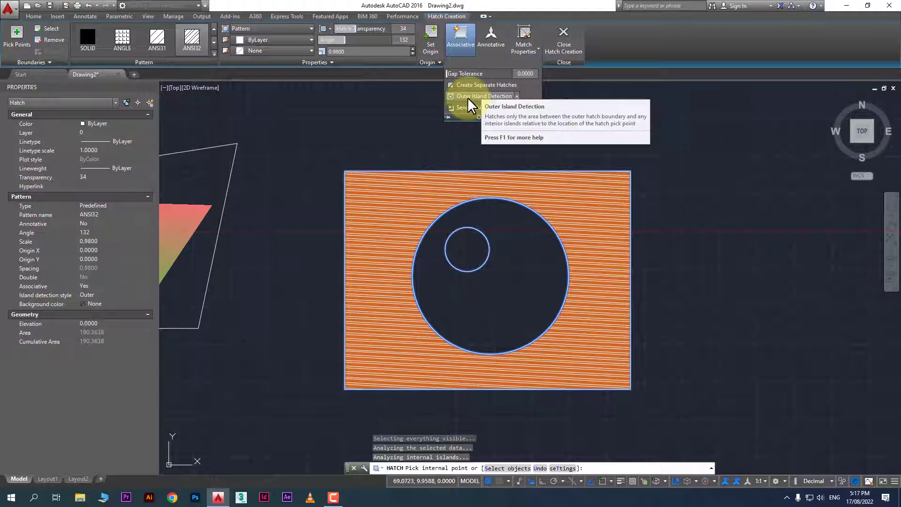
pyautogui.click(517, 95)
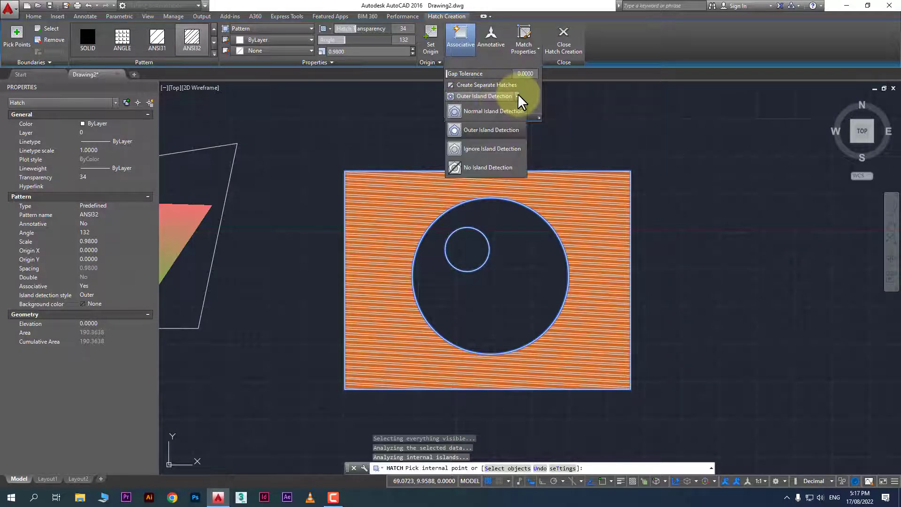
pyautogui.click(491, 114)
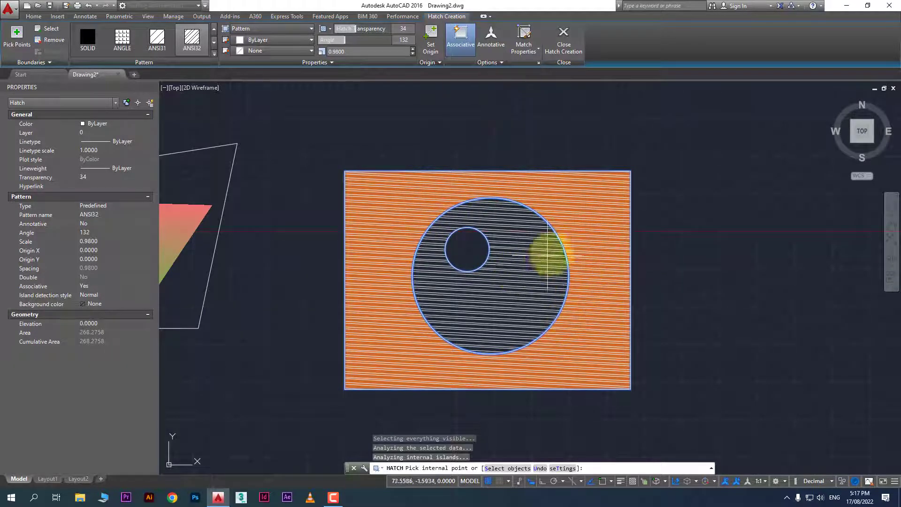
pyautogui.click(491, 64)
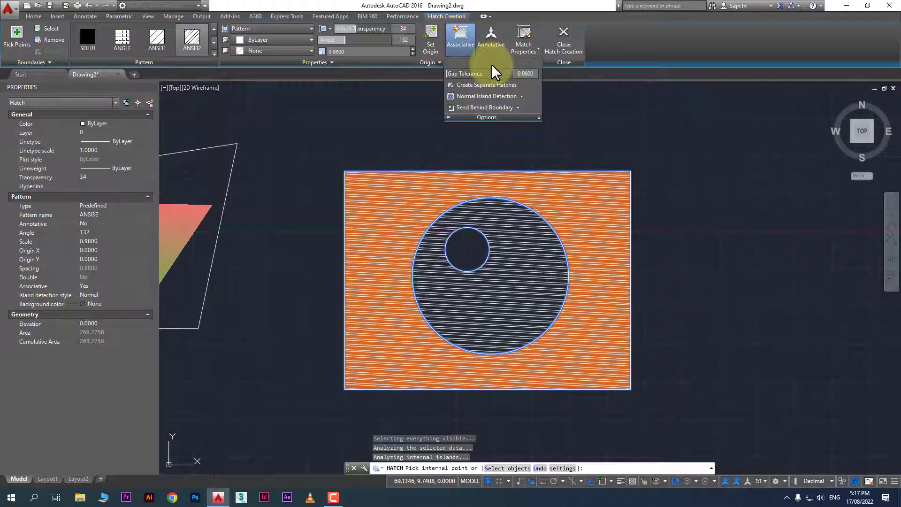
pyautogui.click(521, 97)
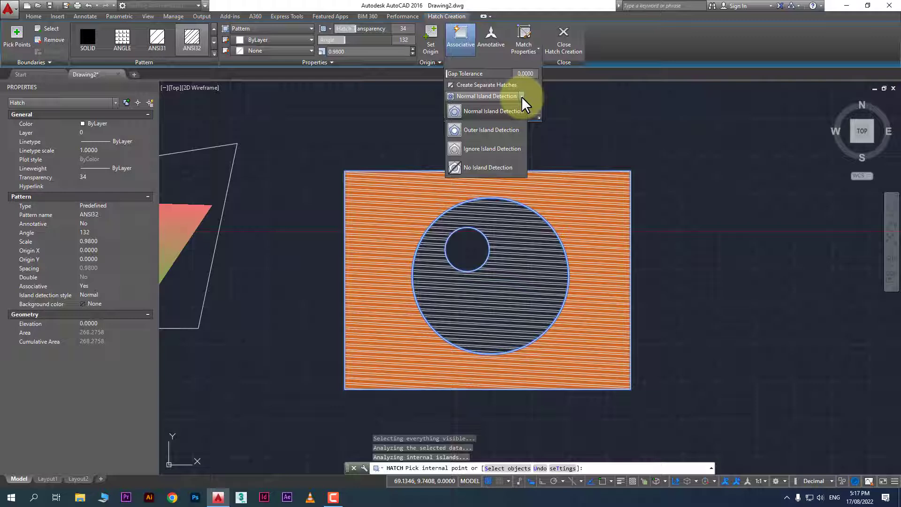
pyautogui.click(505, 130)
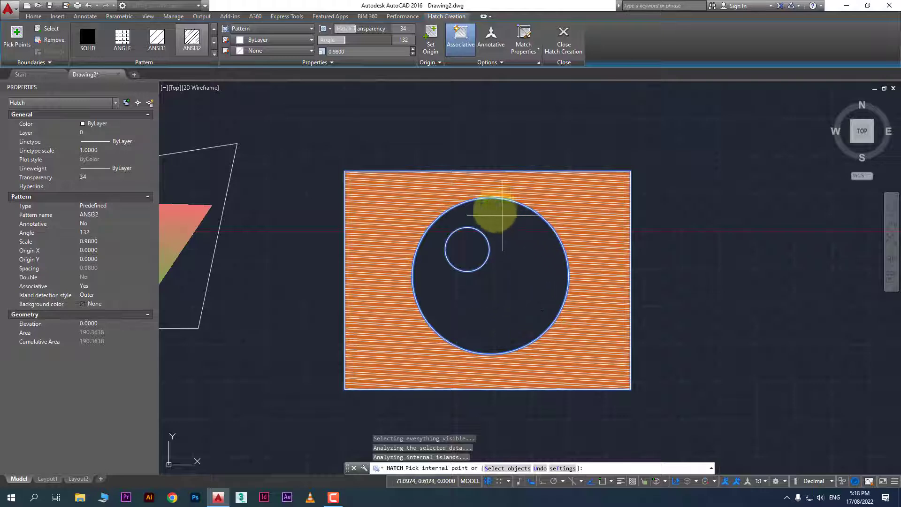
# - Set the rectangle's hatch to Ignore Island Detection and finish the hatch
pyautogui.click(512, 63)
pyautogui.click(517, 97)
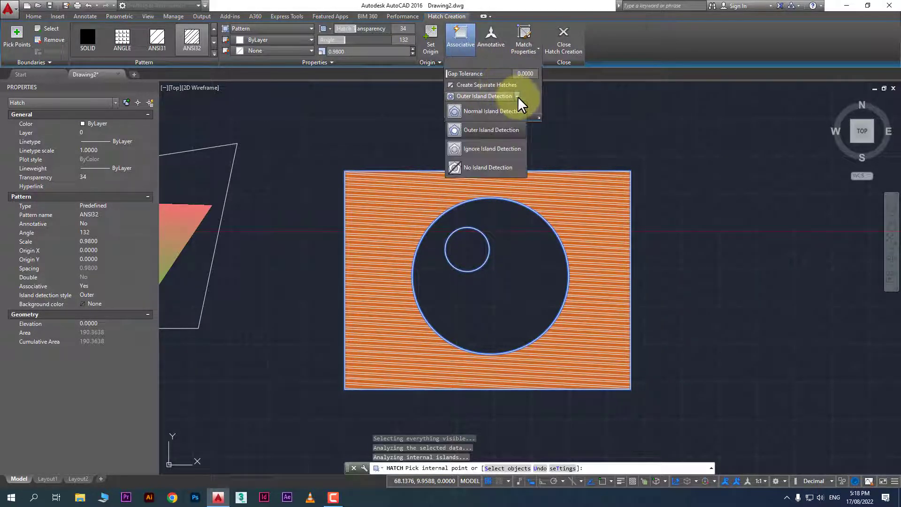
pyautogui.click(489, 150)
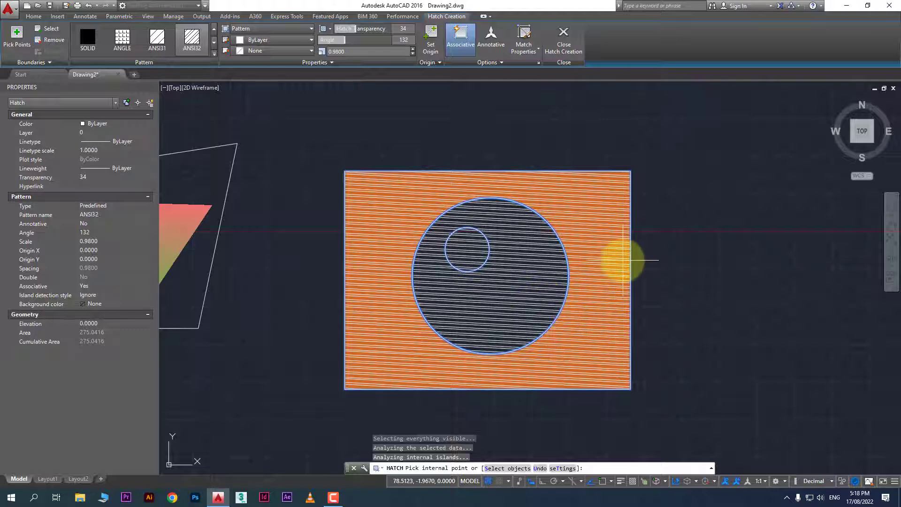
pyautogui.moveTo(623, 257); pyautogui.dragTo(493, 262, button='middle')
pyautogui.press('Escape')
pyautogui.scroll(-4, 291, 268)
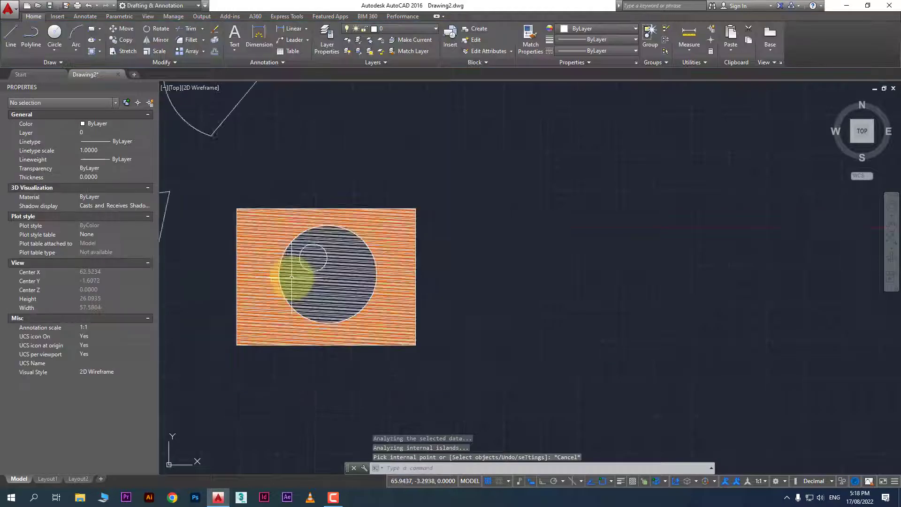
# - Draw a three-line triangle below the gradient shape, its left side about 8.3 units long, leaving a small gap at the apex
pyautogui.scroll(2, 413, 305)
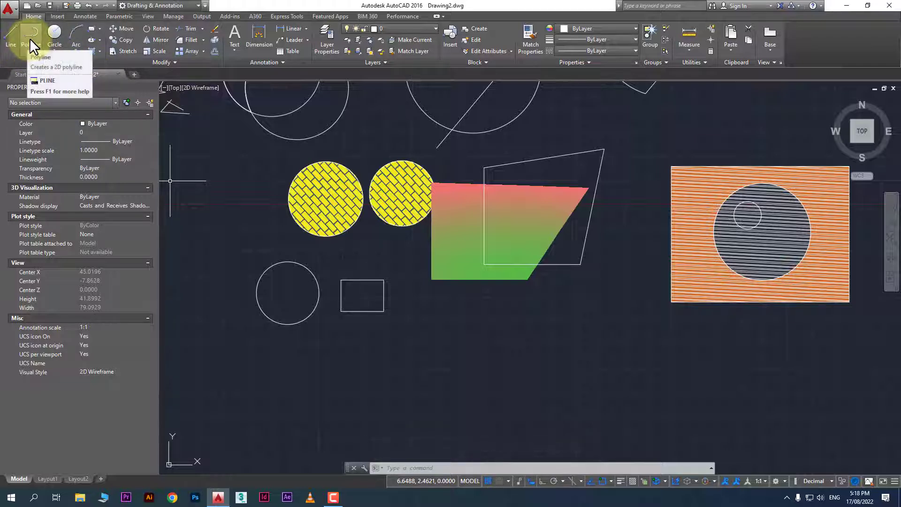
pyautogui.click(10, 34)
pyautogui.click(502, 310)
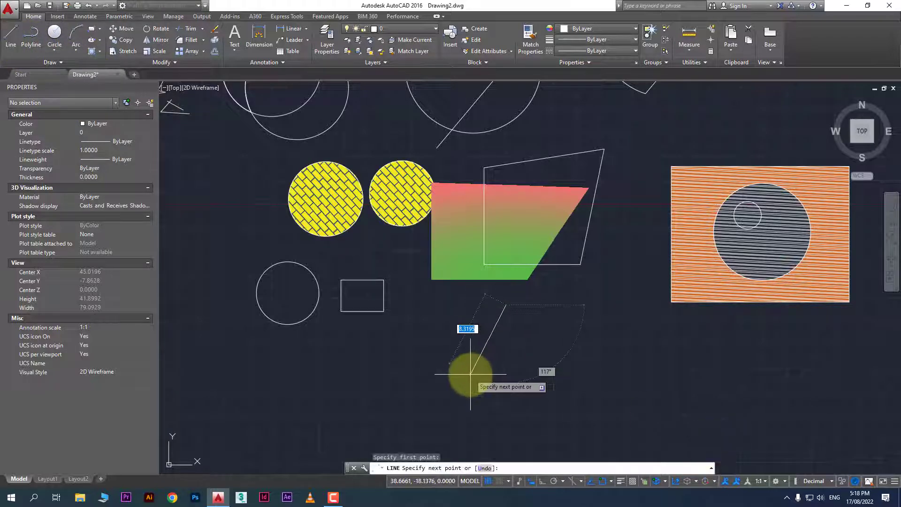
pyautogui.click(471, 374)
pyautogui.click(590, 389)
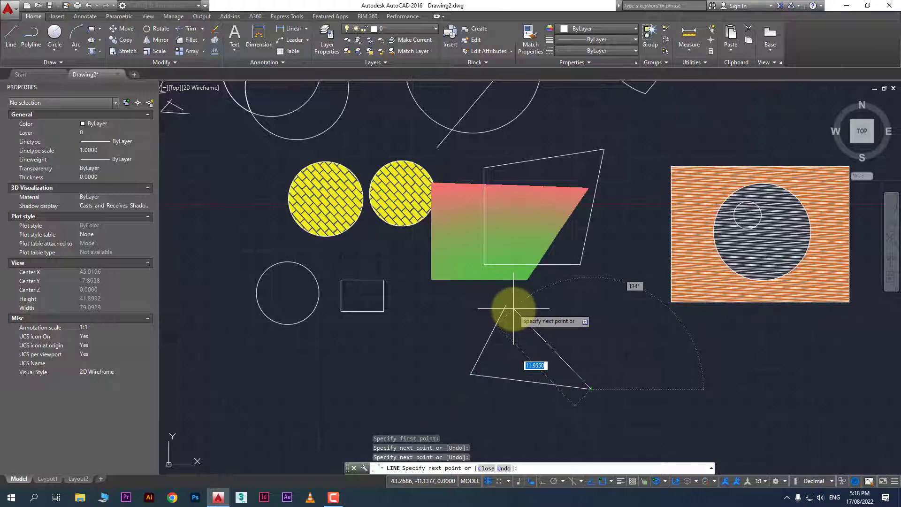
pyautogui.scroll(6, 503, 306)
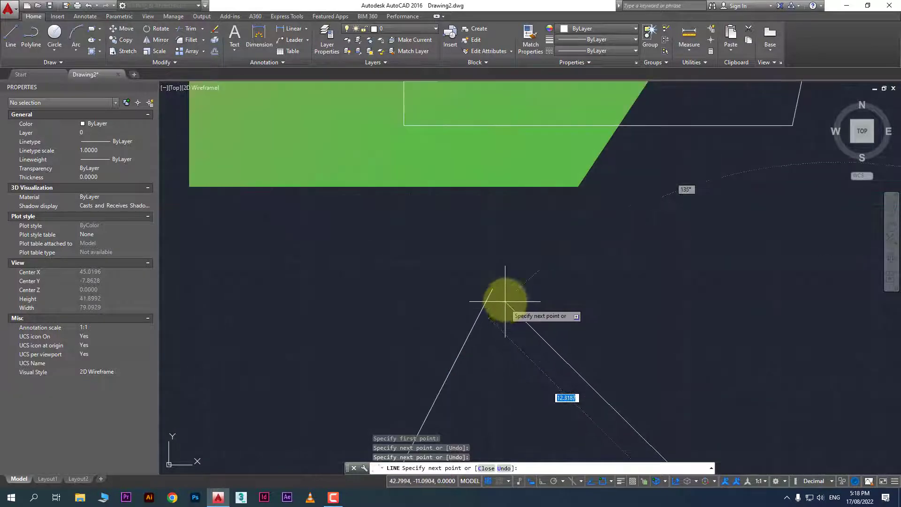
pyautogui.click(502, 287)
pyautogui.scroll(-5, 549, 338)
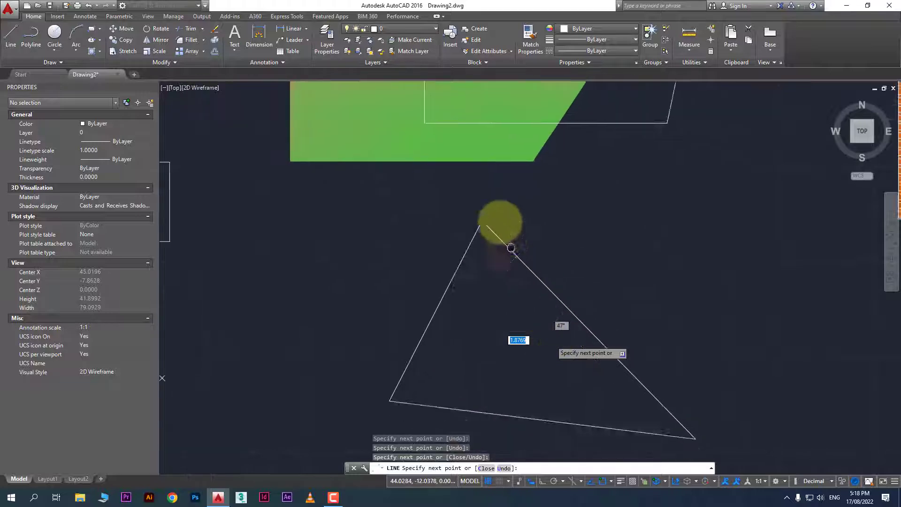
pyautogui.press('Escape')
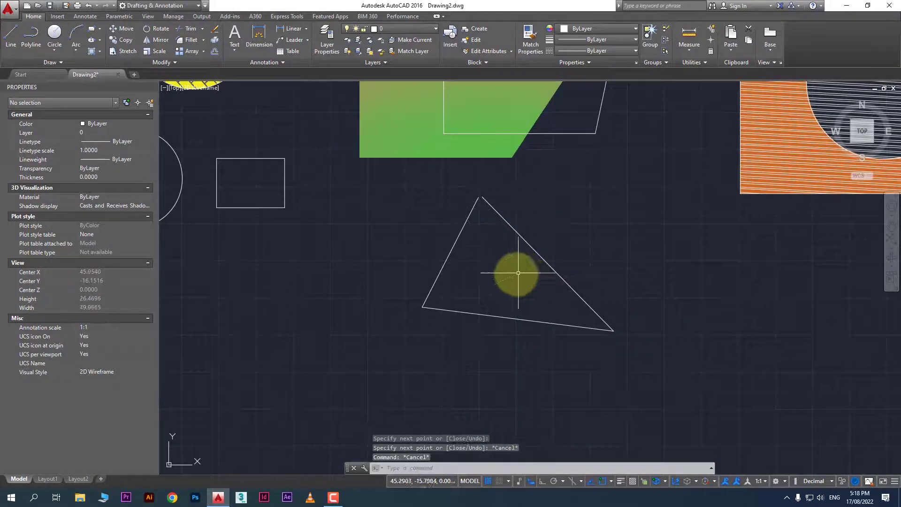
# - Try to hatch the open triangle with ANSI32 by picking an internal point
pyautogui.scroll(2, 501, 272)
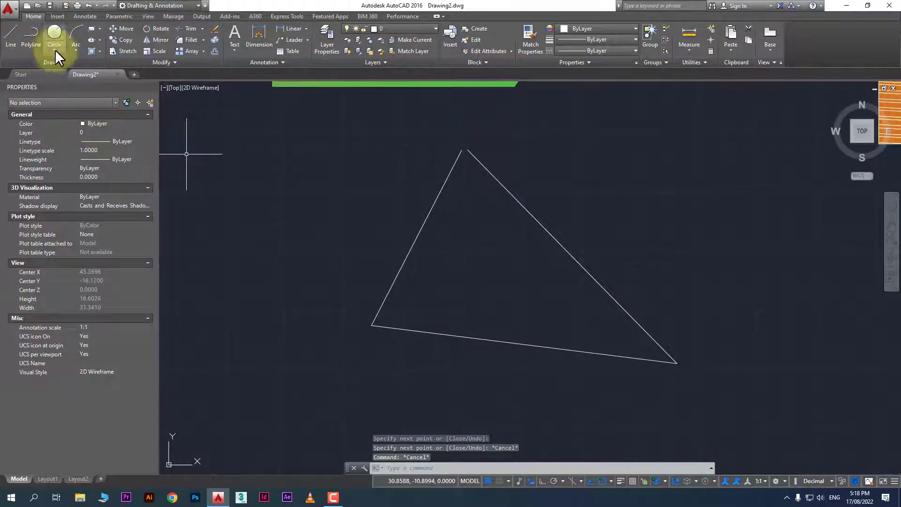
pyautogui.click(90, 52)
pyautogui.click(475, 251)
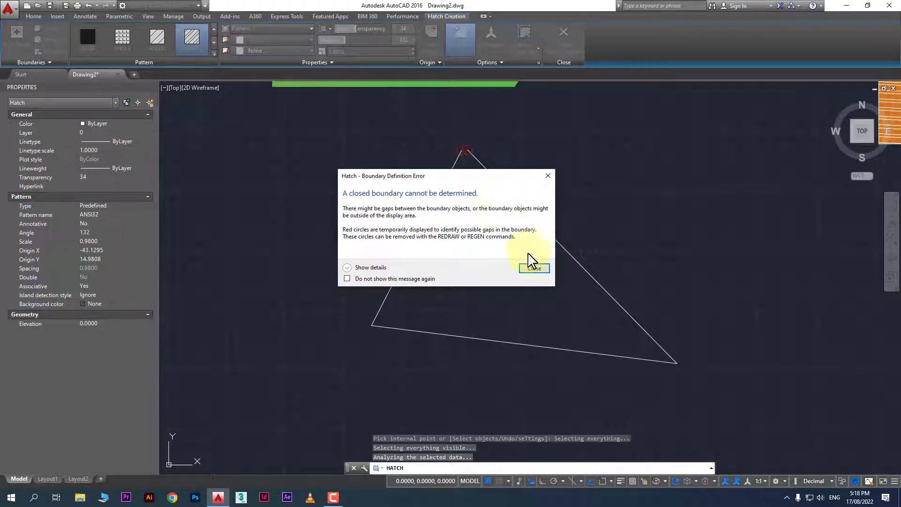
pyautogui.click(538, 270)
# - Set the hatch gap tolerance to 500 and try to fill the open triangle again
pyautogui.click(488, 62)
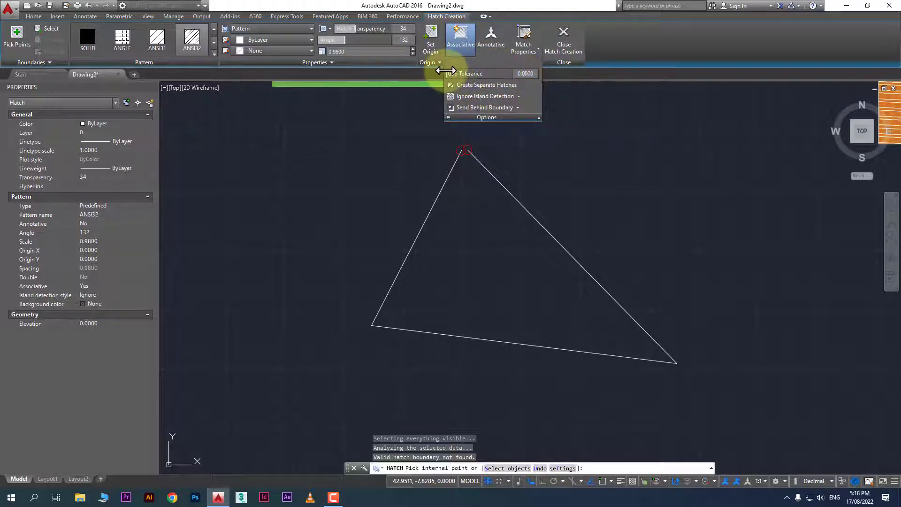
pyautogui.moveTo(446, 70); pyautogui.dragTo(460, 71)
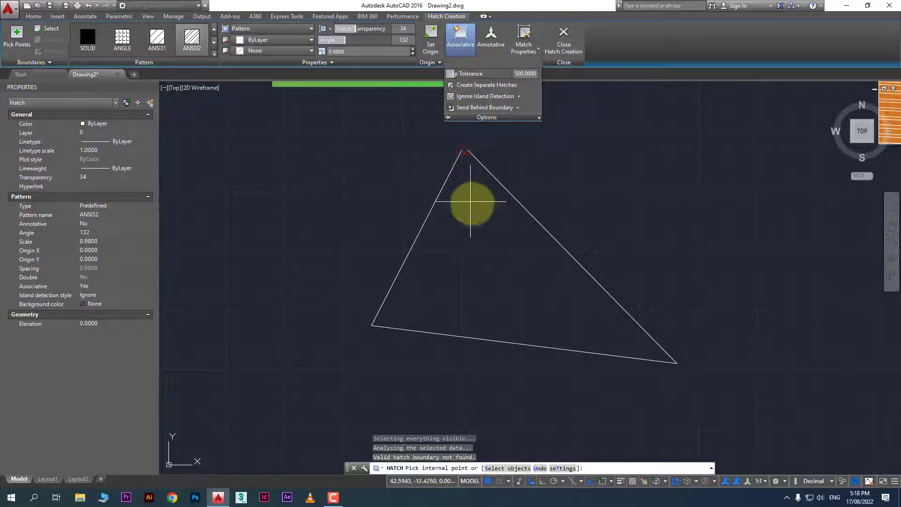
pyautogui.click(487, 227)
pyautogui.click(534, 268)
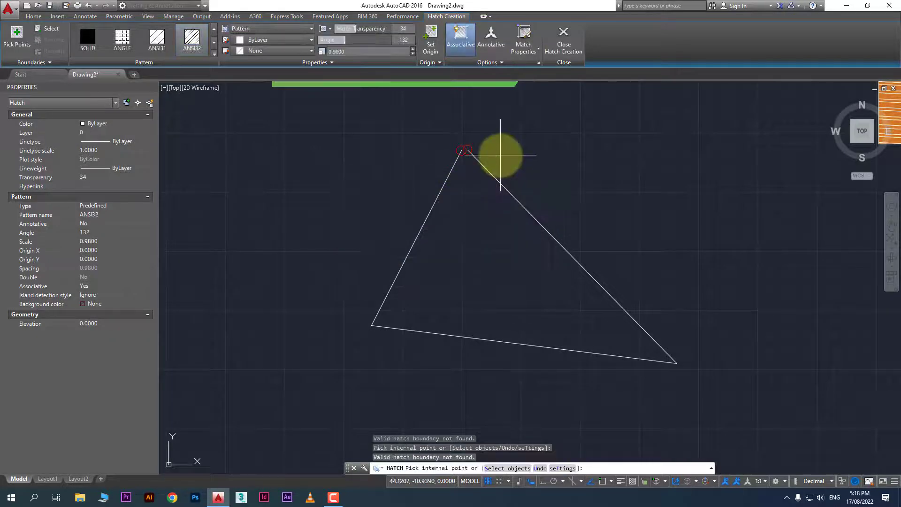
# - Set the hatch colour to 100,33,101 and try to fill the open triangle by an internal point
pyautogui.click(249, 41)
pyautogui.click(277, 78)
pyautogui.click(488, 272)
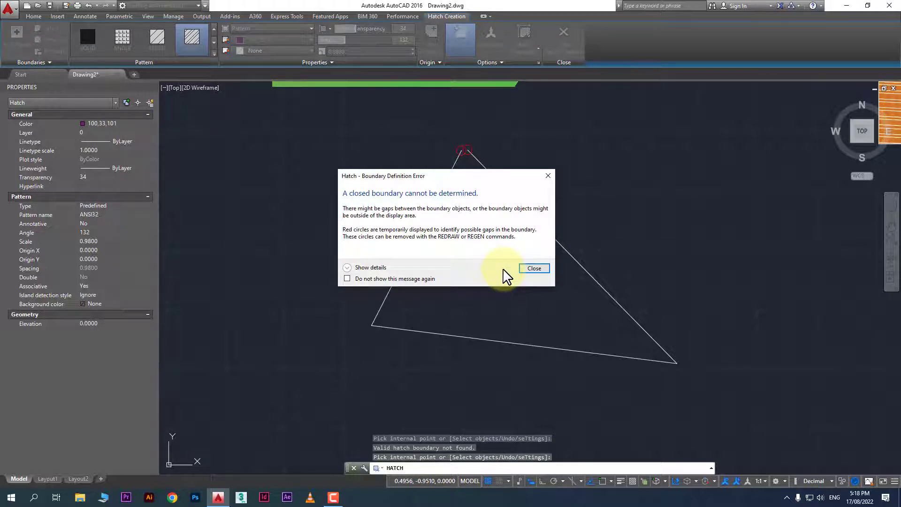
pyautogui.click(527, 270)
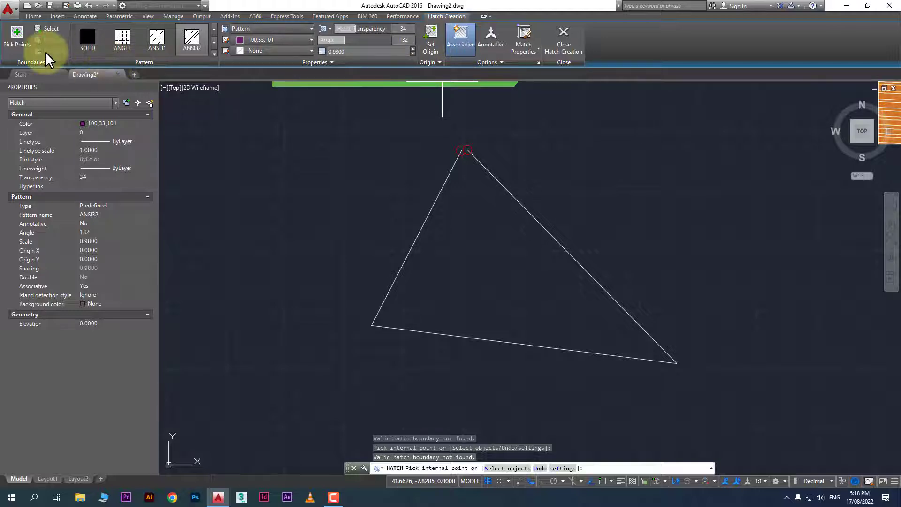
# - Raise the hatch gap tolerance to 3275 and retry filling the open triangle
pyautogui.click(509, 63)
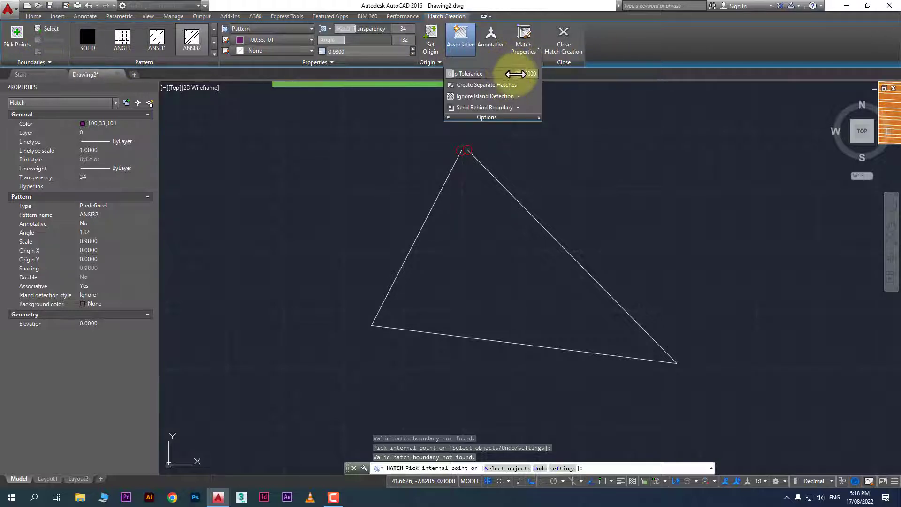
pyautogui.moveTo(515, 73); pyautogui.dragTo(582, 75)
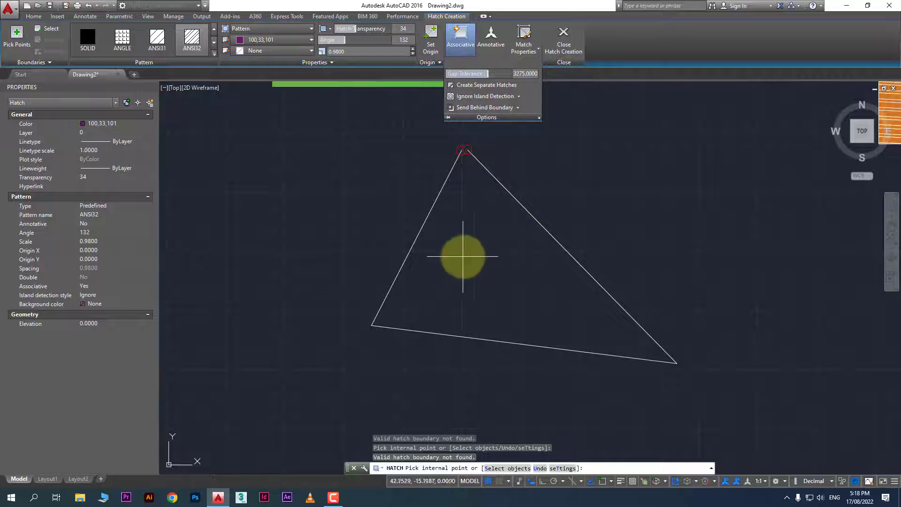
pyautogui.click(462, 256)
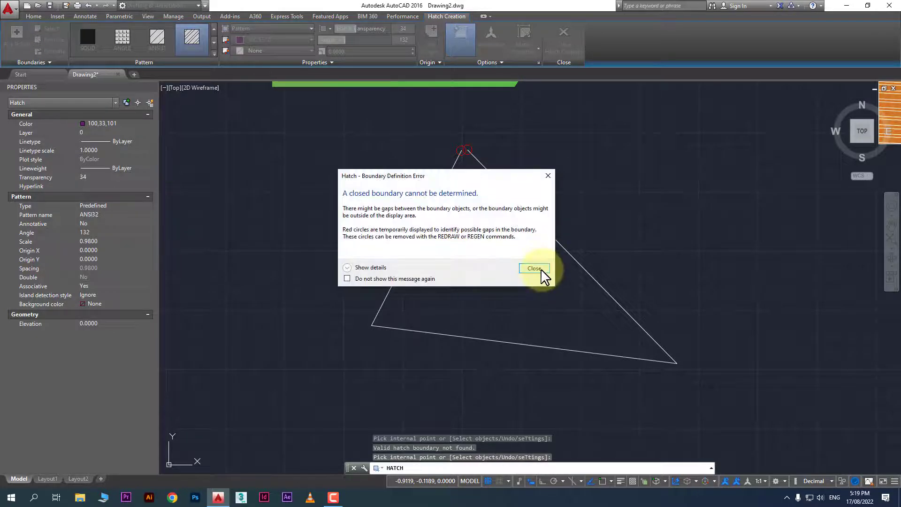
pyautogui.click(534, 269)
# - Retry the open triangle's hatch, expand the boundary error's details, and cancel the Hatch command
pyautogui.scroll(2, 513, 235)
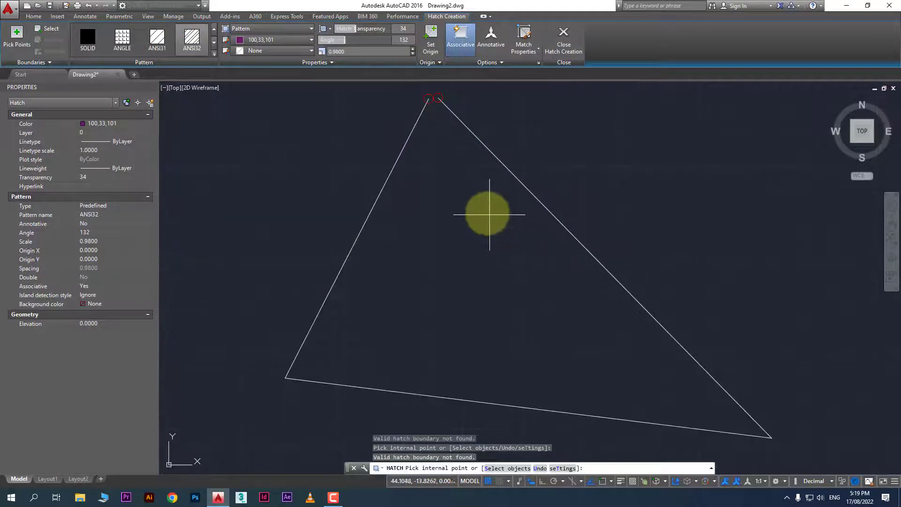
pyautogui.click(488, 215)
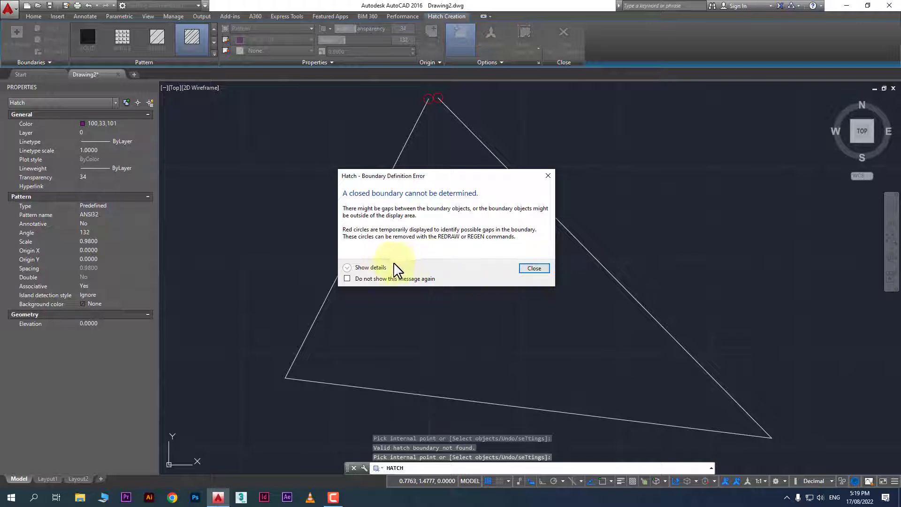
pyautogui.click(407, 271)
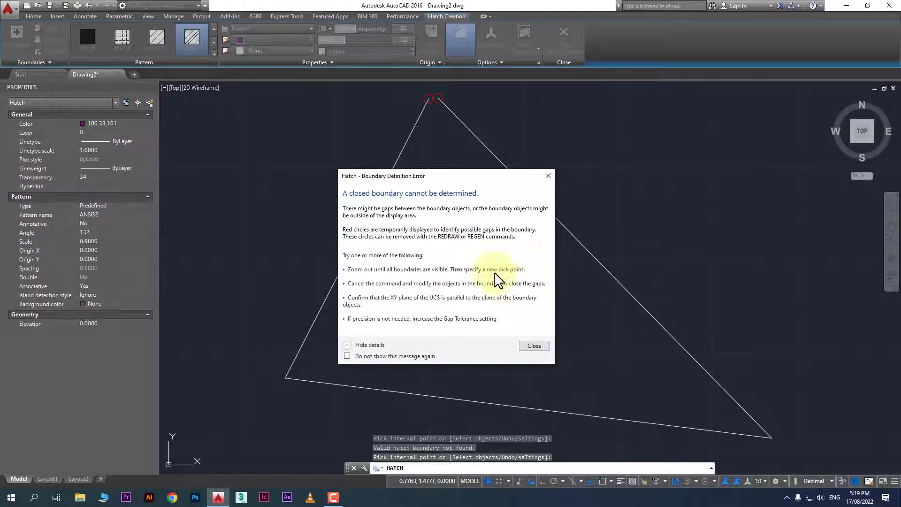
pyautogui.click(547, 175)
pyautogui.scroll(-4, 577, 235)
pyautogui.press('Escape')
pyautogui.press('Escape')
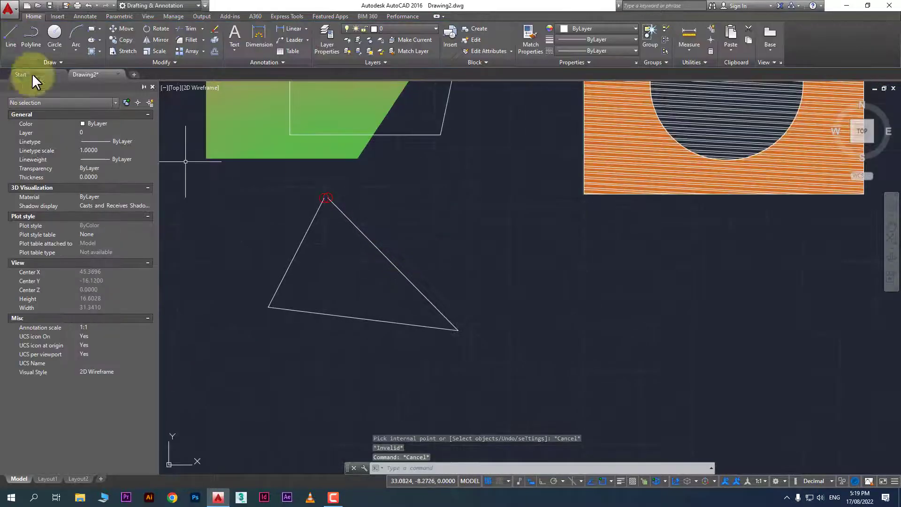
# - Draw a four-sided shape from individual lines beside the triangle, its longest side about 11.7 units
pyautogui.click(10, 32)
pyautogui.click(484, 221)
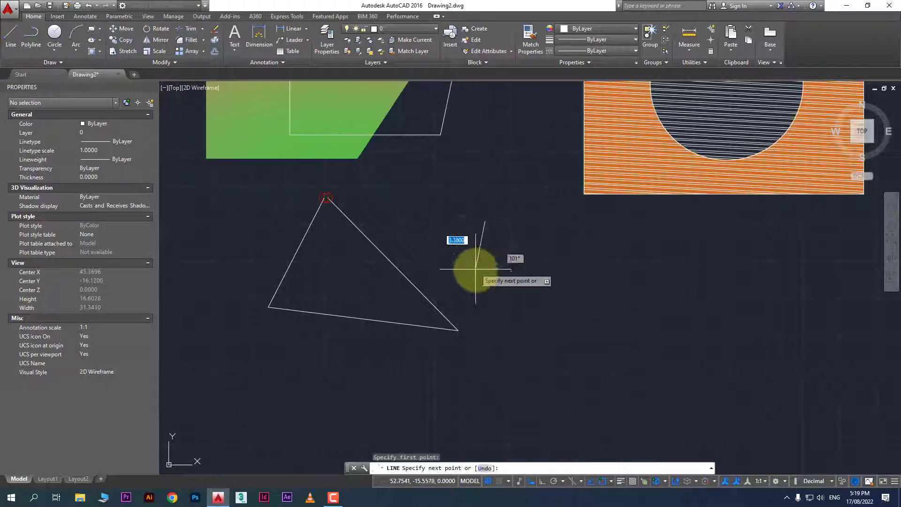
pyautogui.click(475, 272)
pyautogui.click(618, 321)
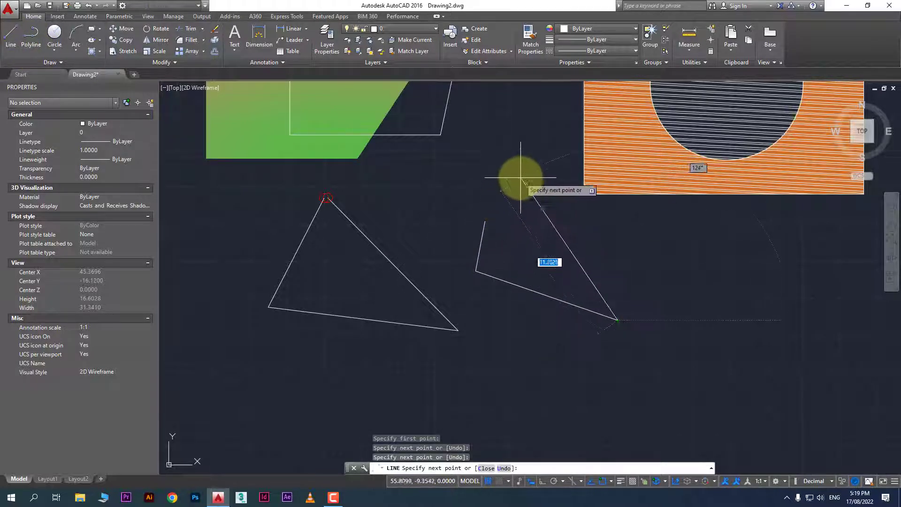
pyautogui.click(520, 177)
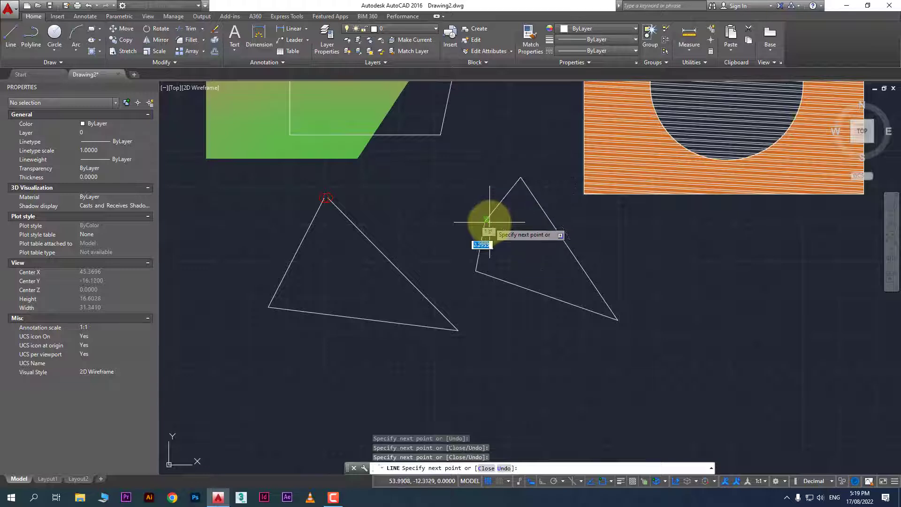
pyautogui.click(486, 221)
pyautogui.press('Escape')
# - Stretch the lower endpoint of the four-sided shape's upper-left line to open a gap of about 0.32 units
pyautogui.scroll(2, 480, 231)
pyautogui.click(491, 194)
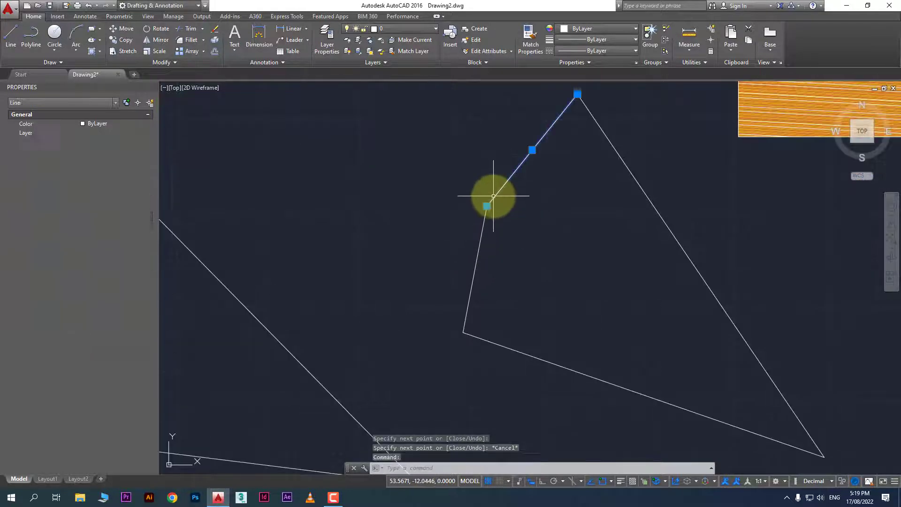
pyautogui.click(486, 205)
pyautogui.press('Escape')
pyautogui.scroll(-2, 428, 228)
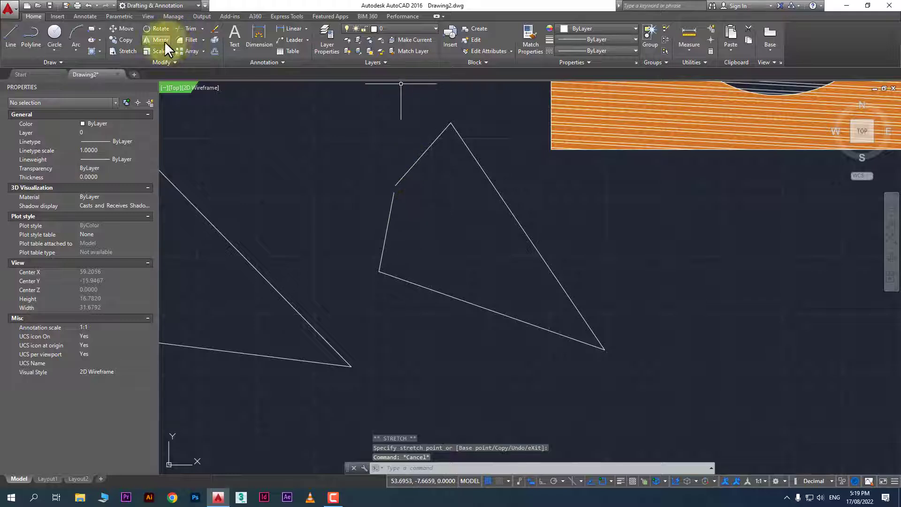
# - Try to hatch the open four-sided shape by picking an internal point, and dismiss the boundary error
pyautogui.click(91, 51)
pyautogui.click(484, 235)
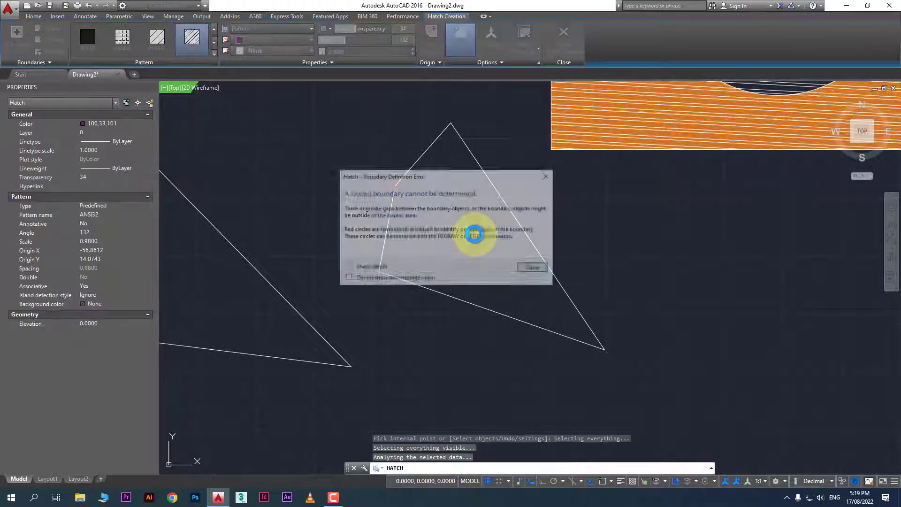
pyautogui.click(533, 269)
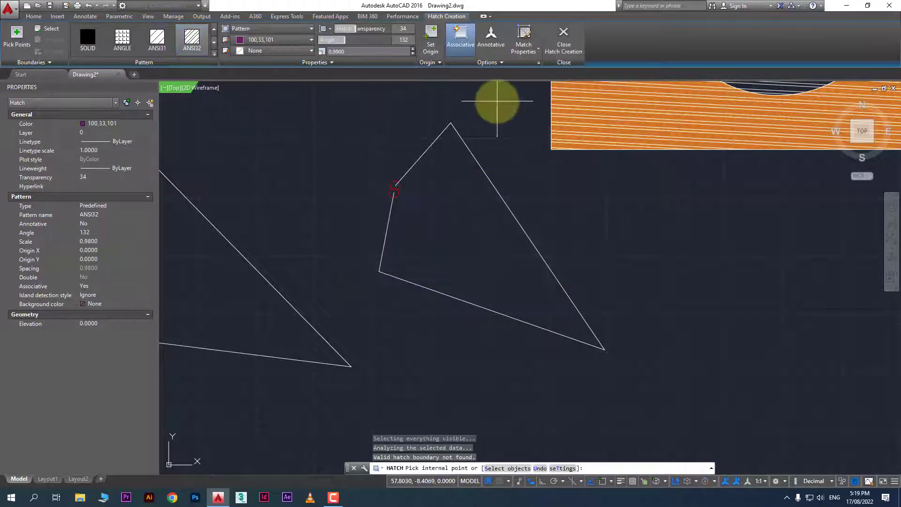
# - Lower the hatch gap tolerance to 575, retry filling the four-sided shape at two internal points, and cancel the Hatch command
pyautogui.click(487, 62)
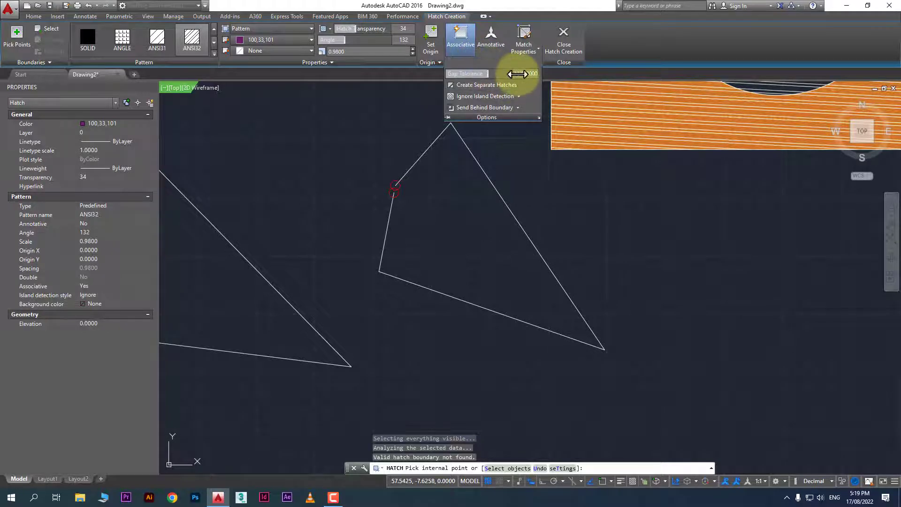
pyautogui.moveTo(513, 74); pyautogui.dragTo(464, 76)
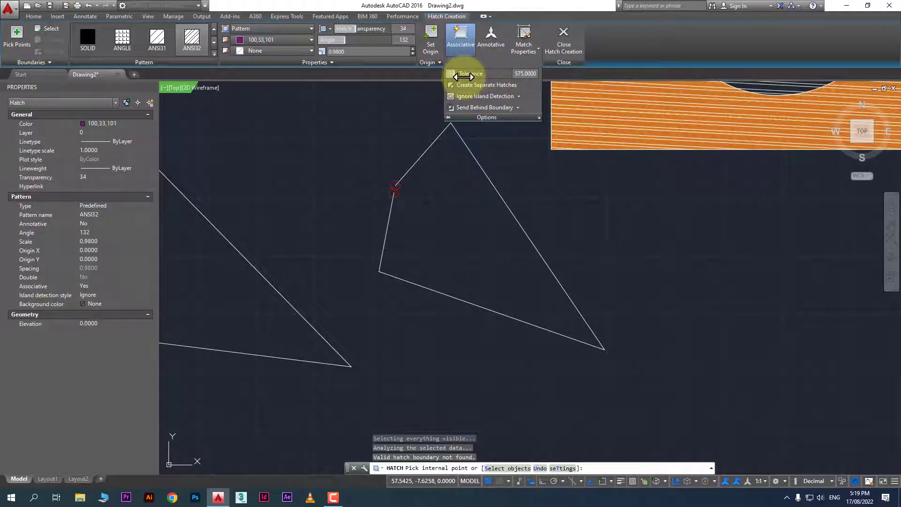
pyautogui.click(451, 185)
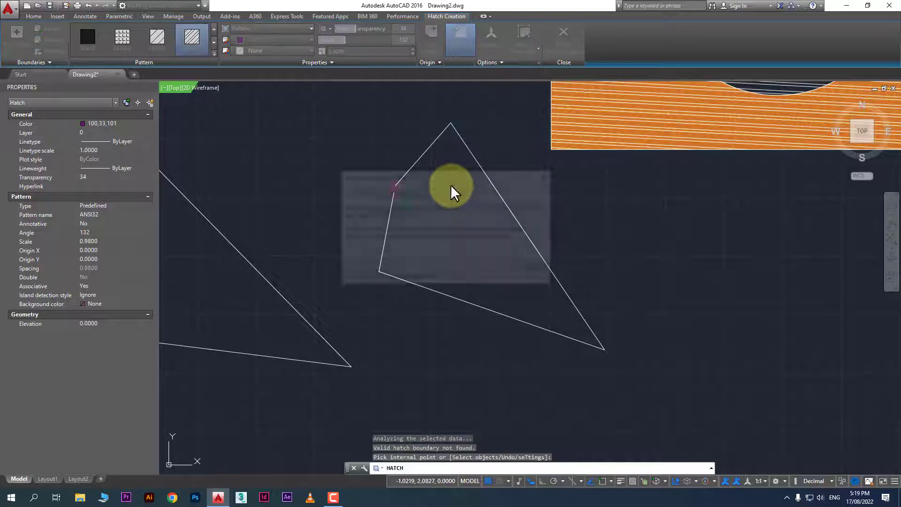
pyautogui.click(535, 268)
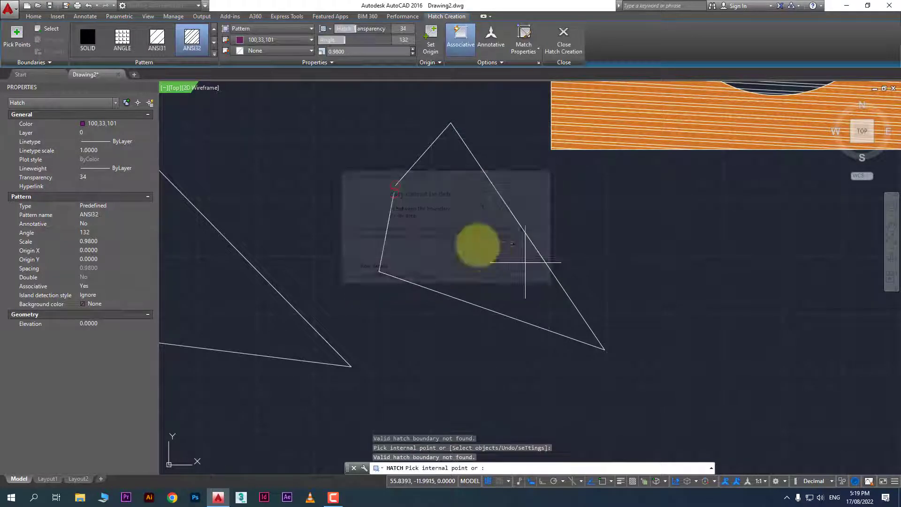
pyautogui.click(477, 238)
pyautogui.click(533, 269)
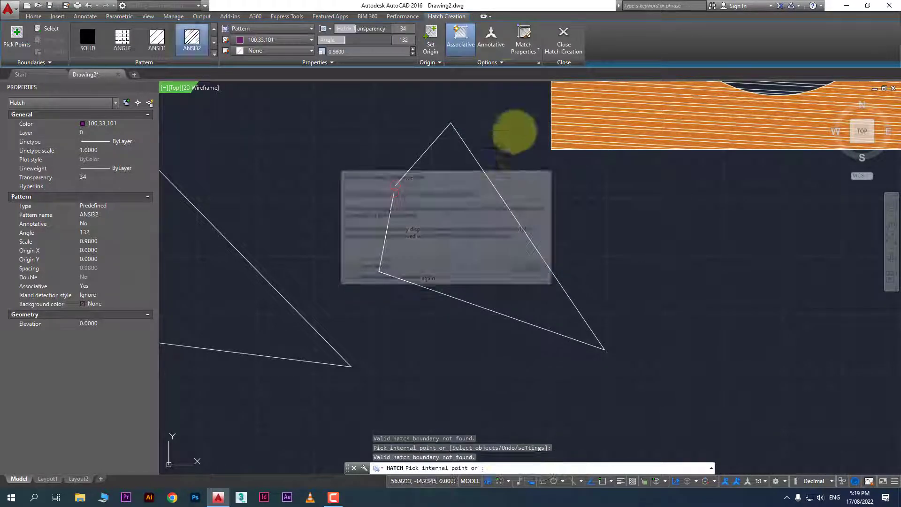
pyautogui.click(502, 61)
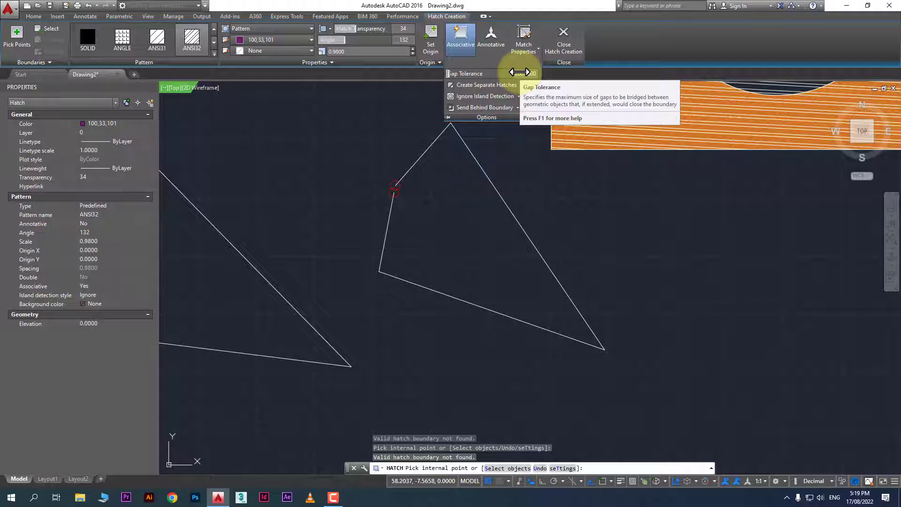
pyautogui.press('Escape')
pyautogui.press('Escape')
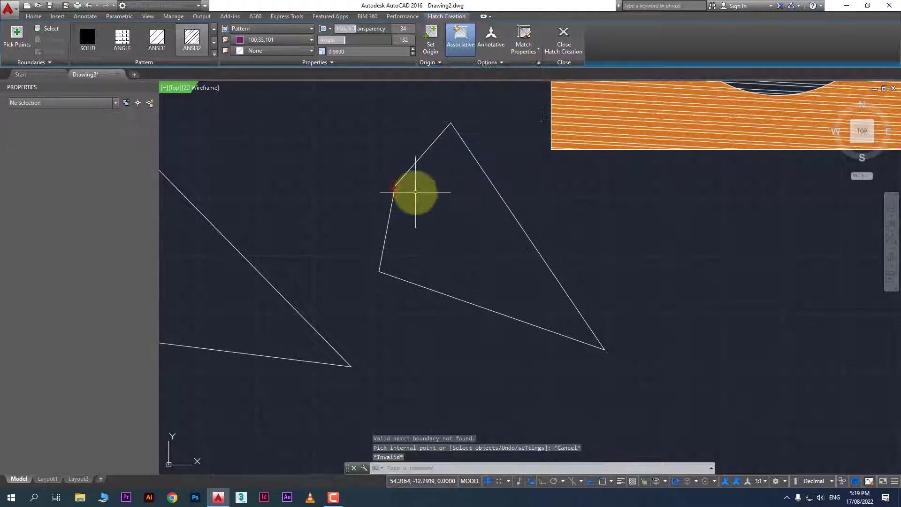
# - Measure the gap between the two open line ends of the four-sided shape
pyautogui.scroll(4, 398, 193)
pyautogui.write('di')
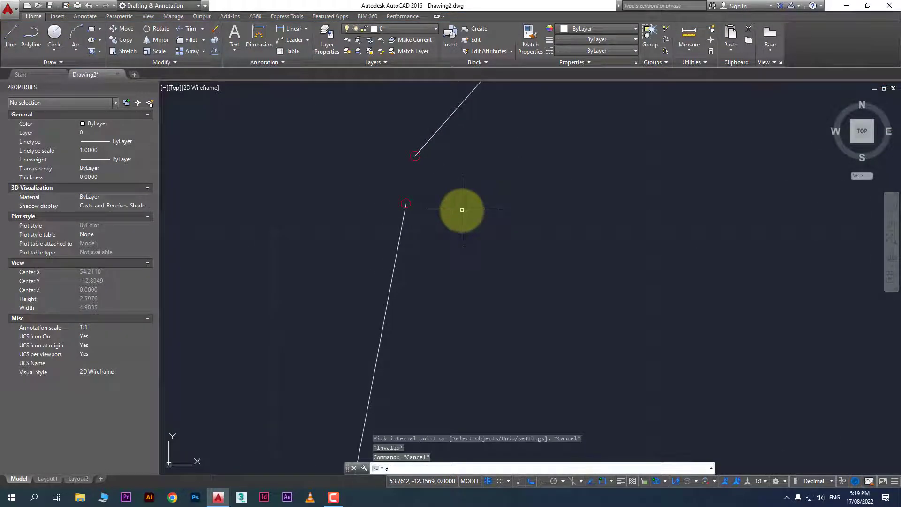
pyautogui.press('Return')
pyautogui.click(415, 156)
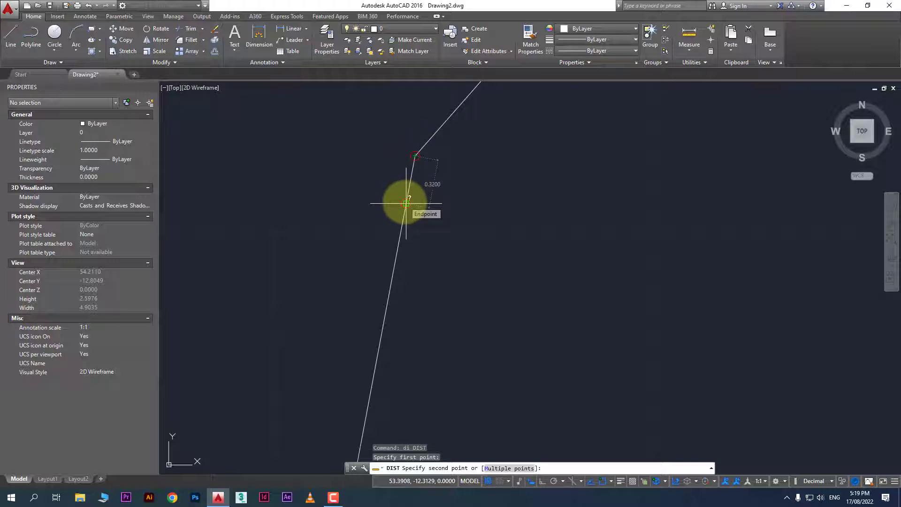
pyautogui.press('Escape')
pyautogui.scroll(-5, 447, 205)
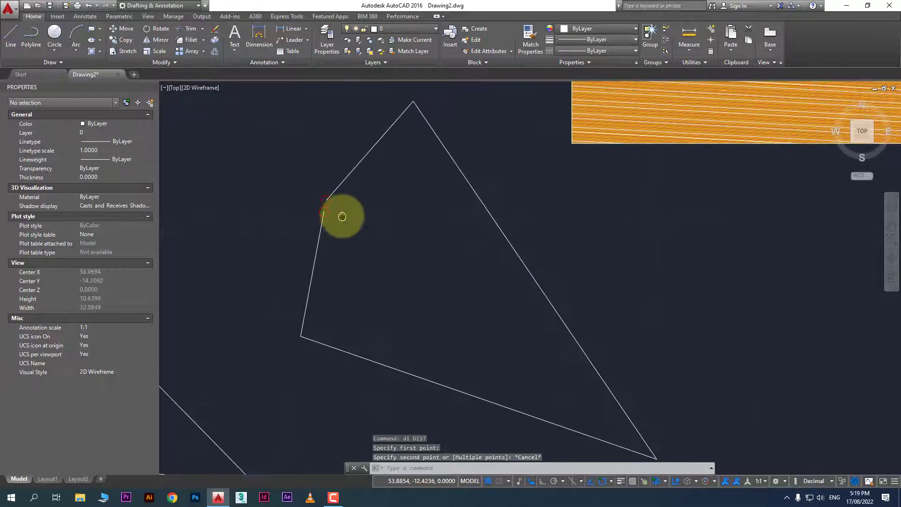
# - Hatch the four-sided shape by an internal point with the gap tolerance set to 0.5, choosing to continue hatching despite the open boundary
pyautogui.click(92, 50)
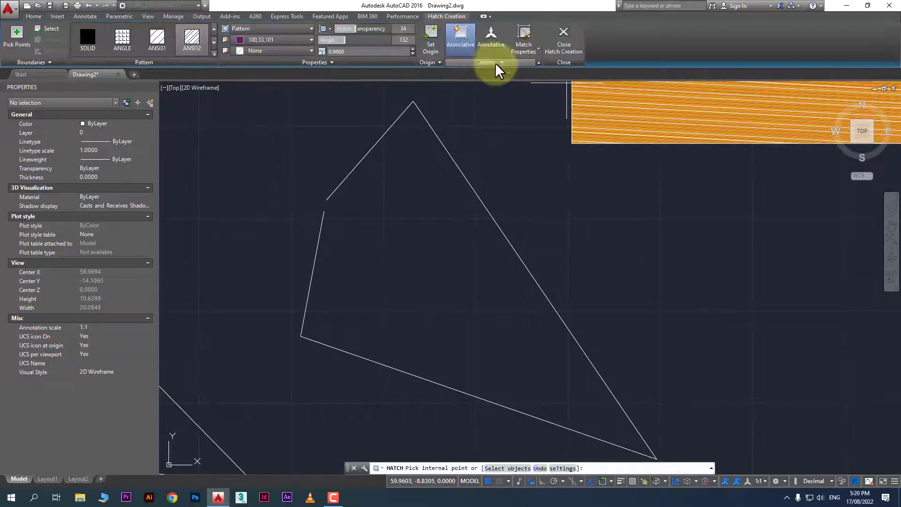
pyautogui.click(497, 63)
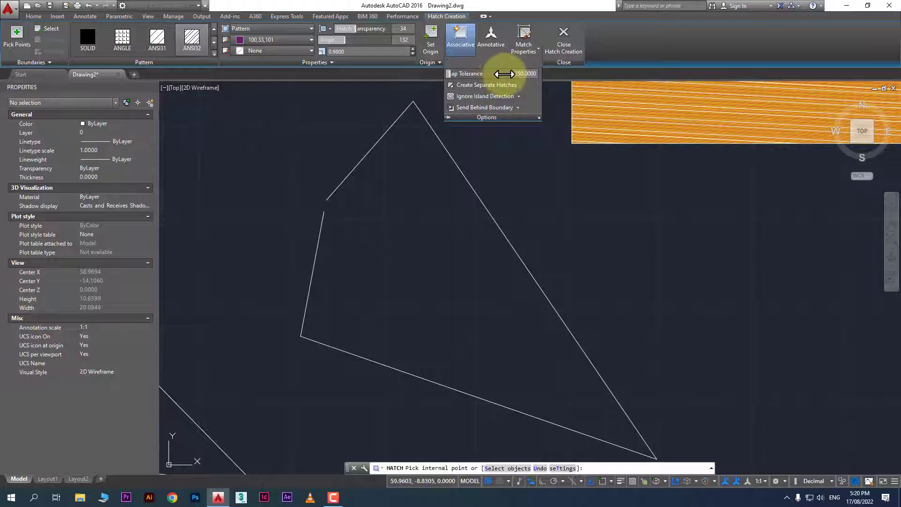
pyautogui.moveTo(503, 74); pyautogui.dragTo(513, 73)
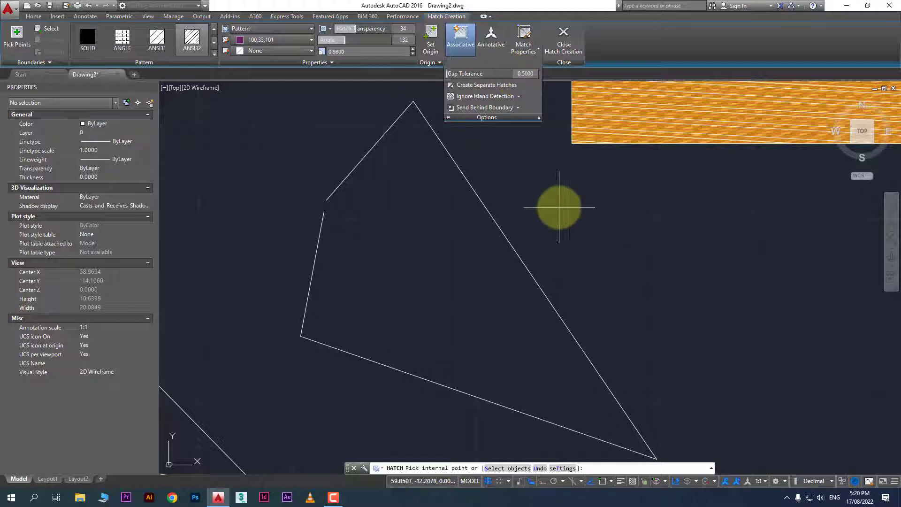
pyautogui.click(422, 232)
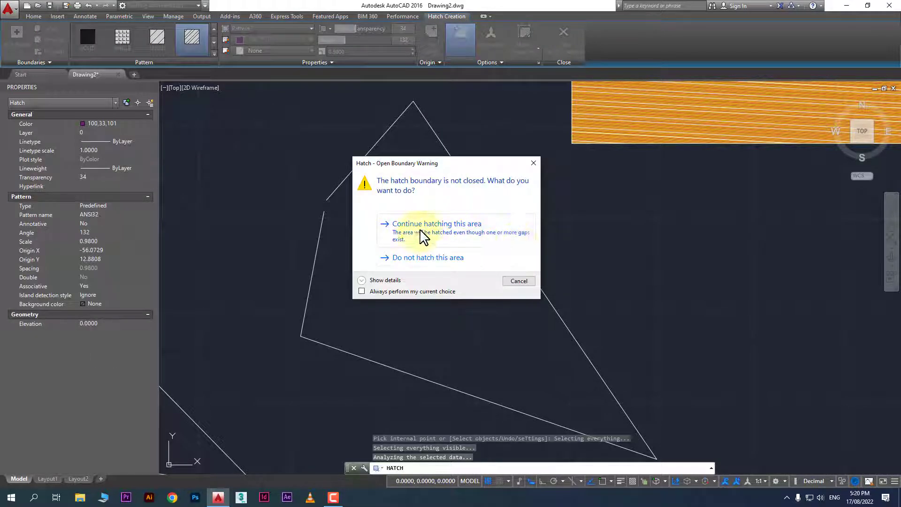
pyautogui.click(477, 235)
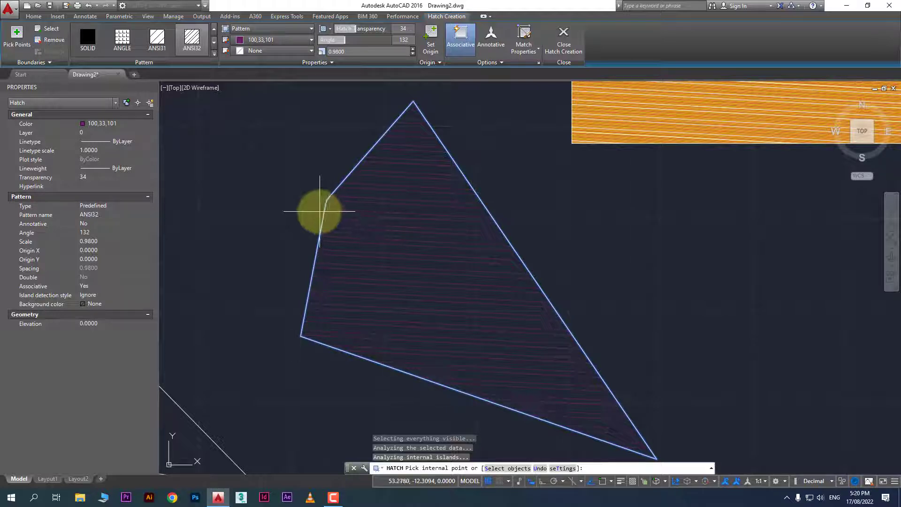
pyautogui.scroll(2, 326, 207)
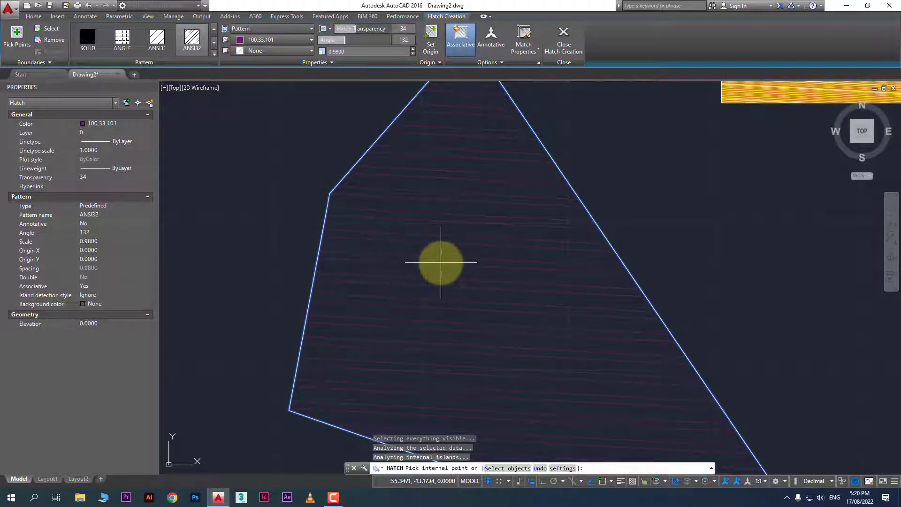
pyautogui.scroll(-7, 519, 248)
pyautogui.moveTo(476, 246); pyautogui.dragTo(545, 356, button='middle')
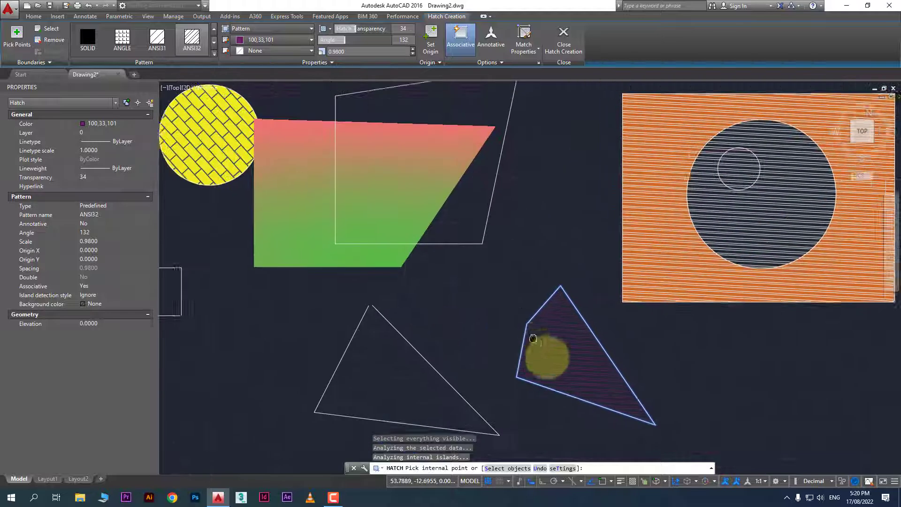
pyautogui.moveTo(530, 285); pyautogui.dragTo(588, 268, button='middle')
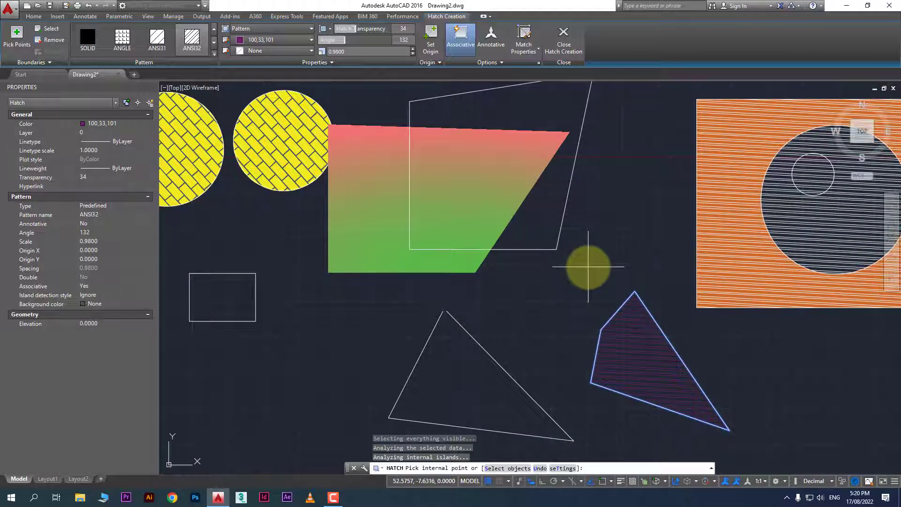
pyautogui.press('Escape')
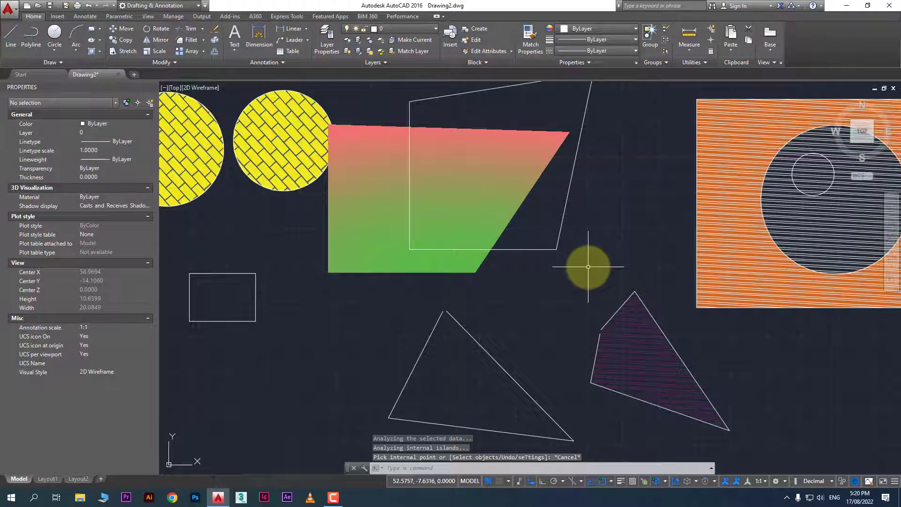
pyautogui.click(331, 496)
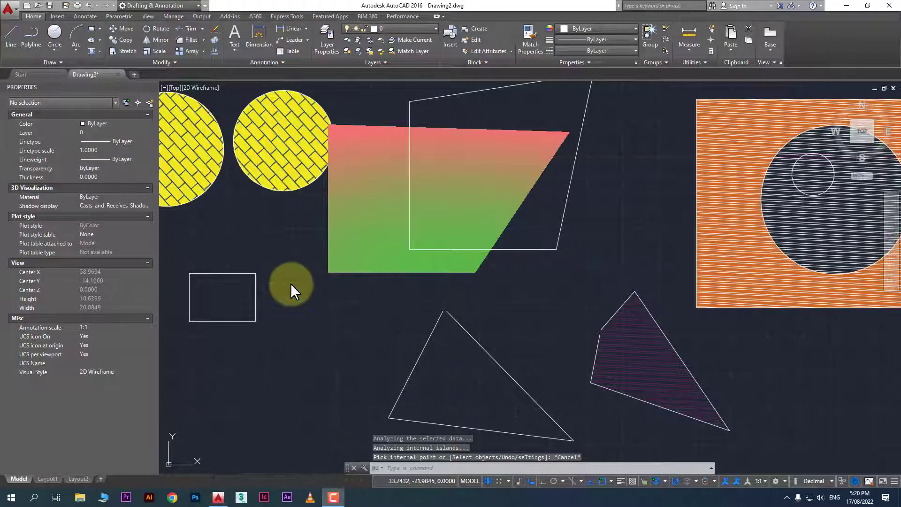